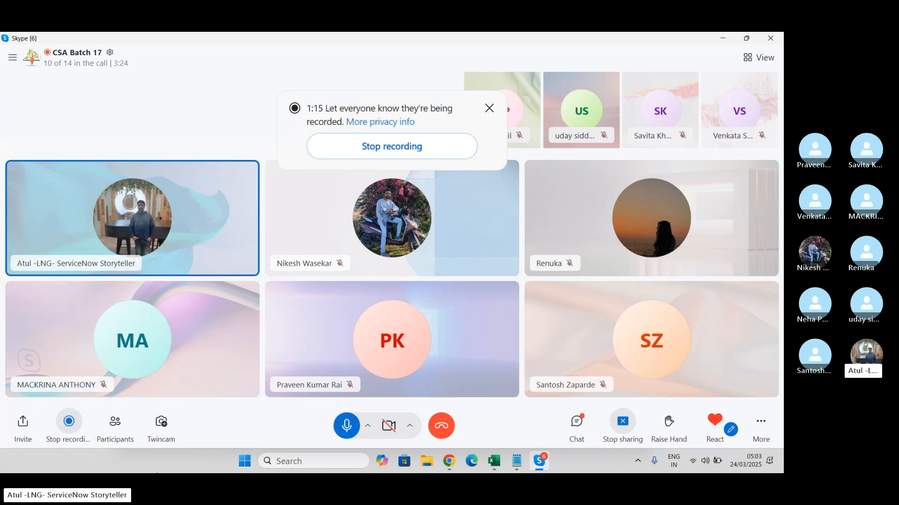
- Switch to the Notepad notes and add the line "Inbound Email Action" above the email notifications section
left_click(517, 461)
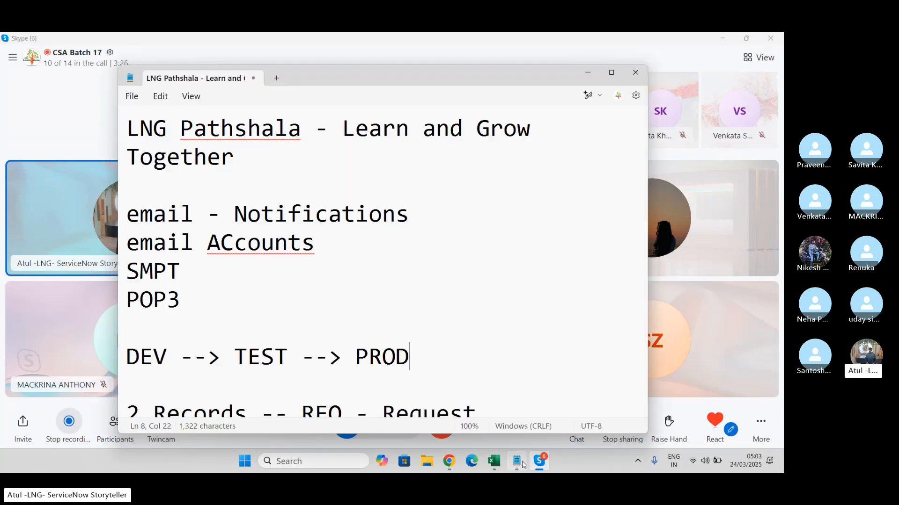
left_click_drag(463, 129, 105, 473)
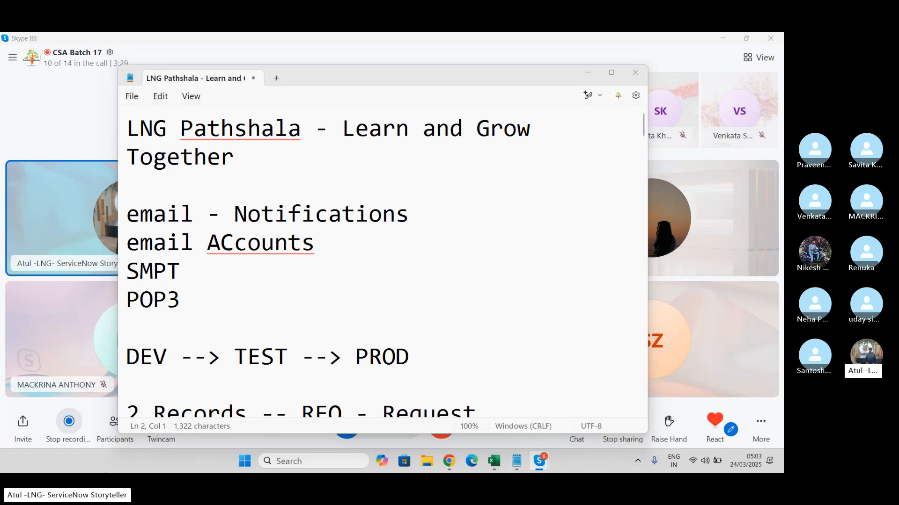
left_click(177, 193)
key("Return")
key("Return")
key("Up")
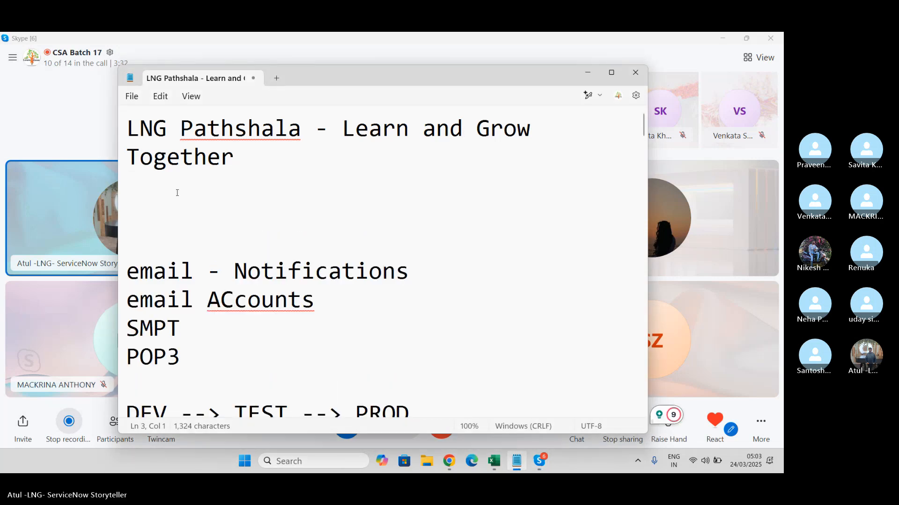
type("Inbound ")
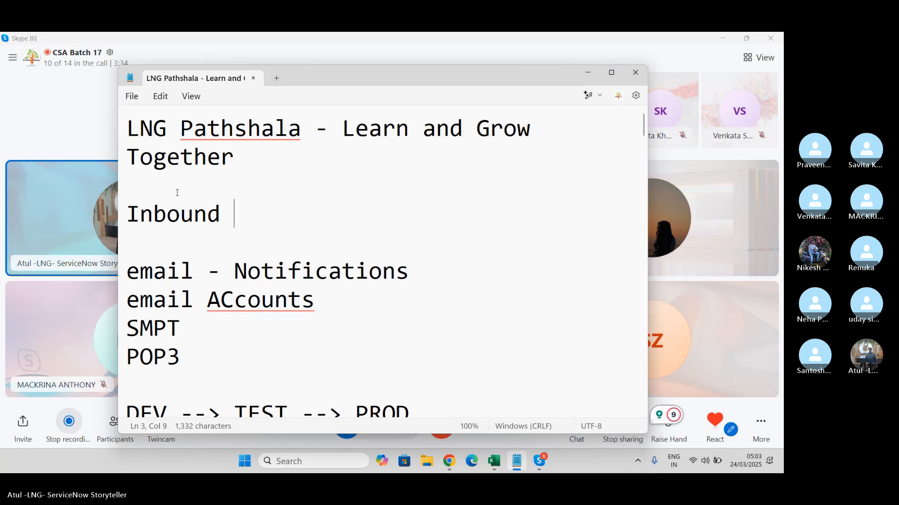
type("Email Action")
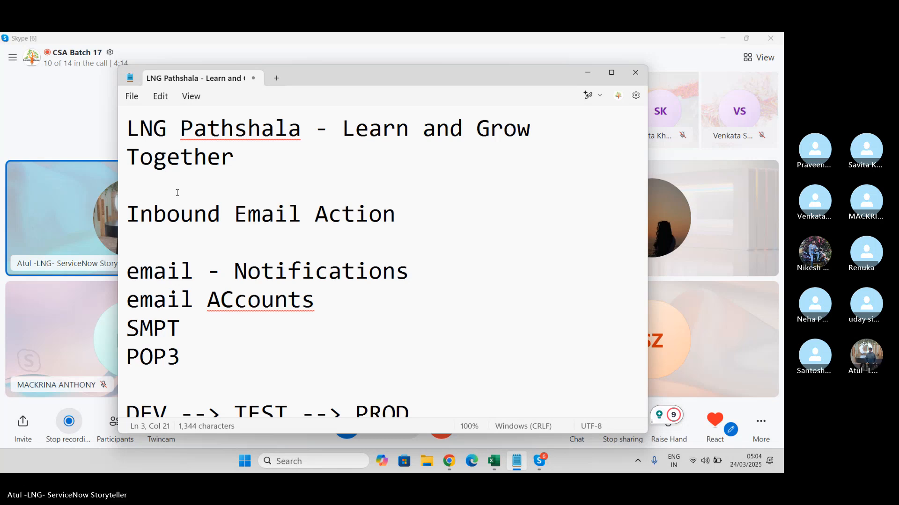
- Switch to the ServiceNow login page in Chrome and log in as admin with the account password
left_click(449, 461)
left_click(387, 231)
type("admin")
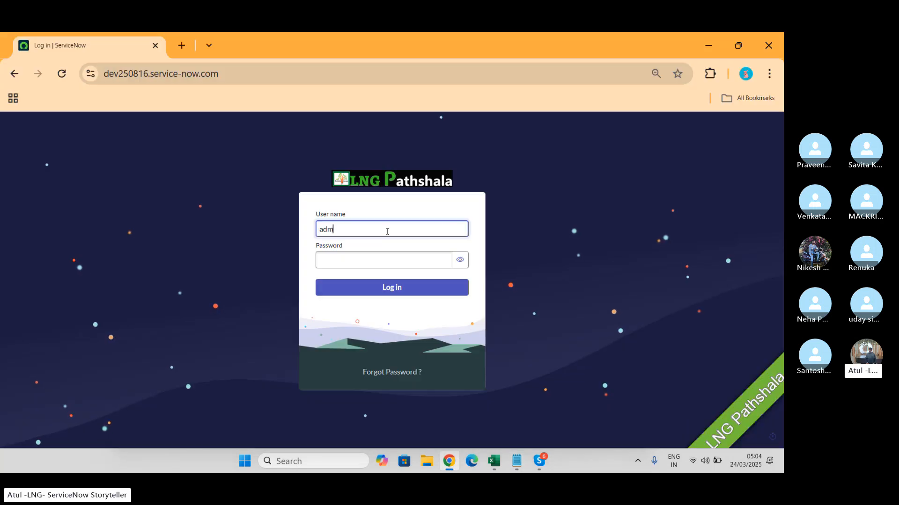
key("Tab")
type("***********")
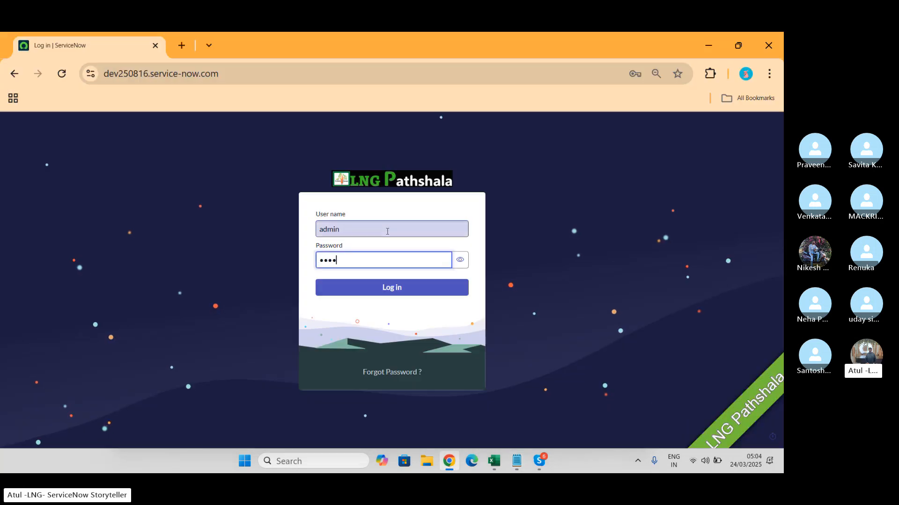
key("Return")
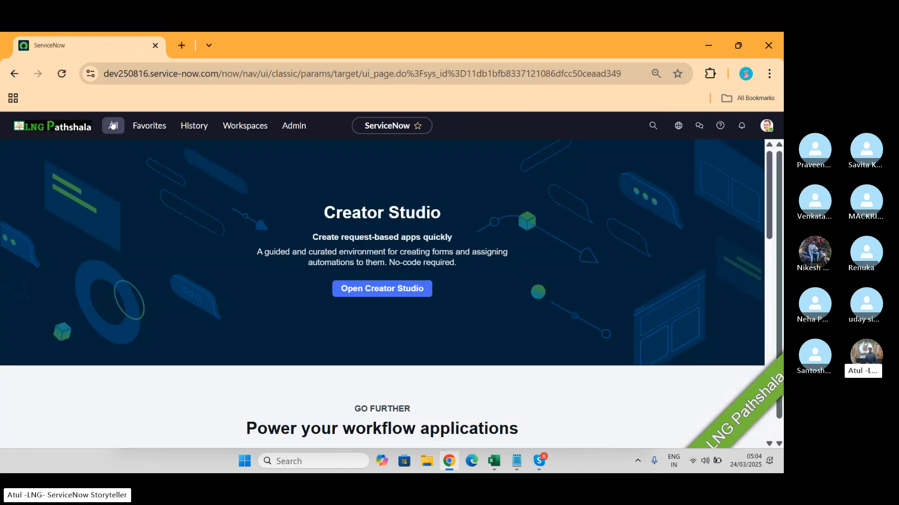
- Find the System Policy email module Inbound Actions by filtering for "inbound a" and open its list
left_click(113, 125)
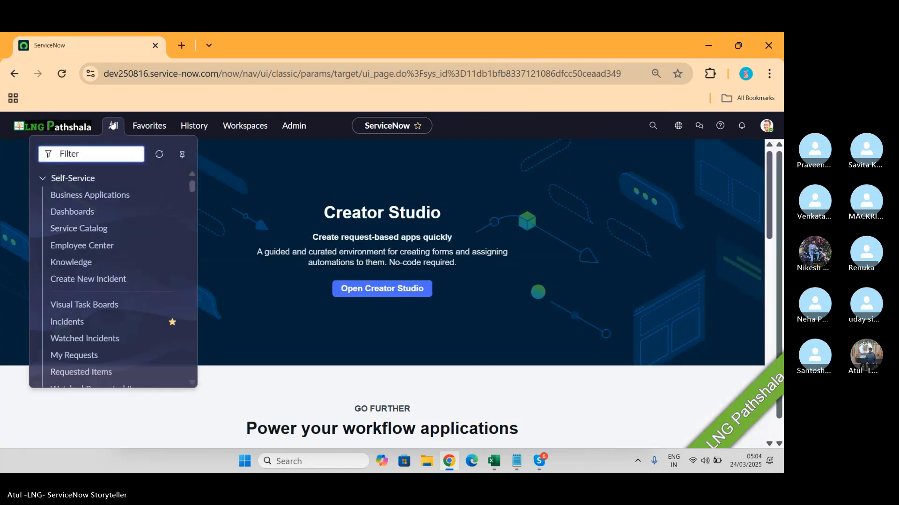
type("imvou")
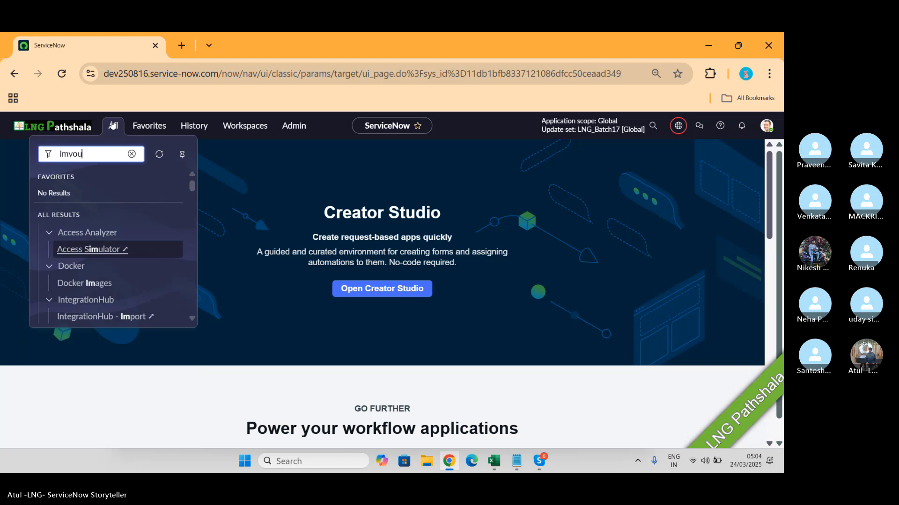
key("BackSpace")
key("BackSpace")
key("BackSpace")
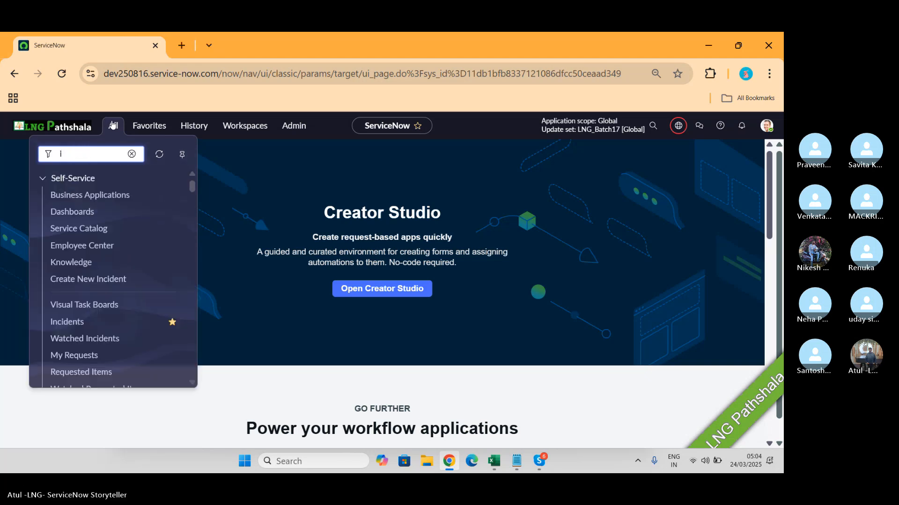
type("nbound ")
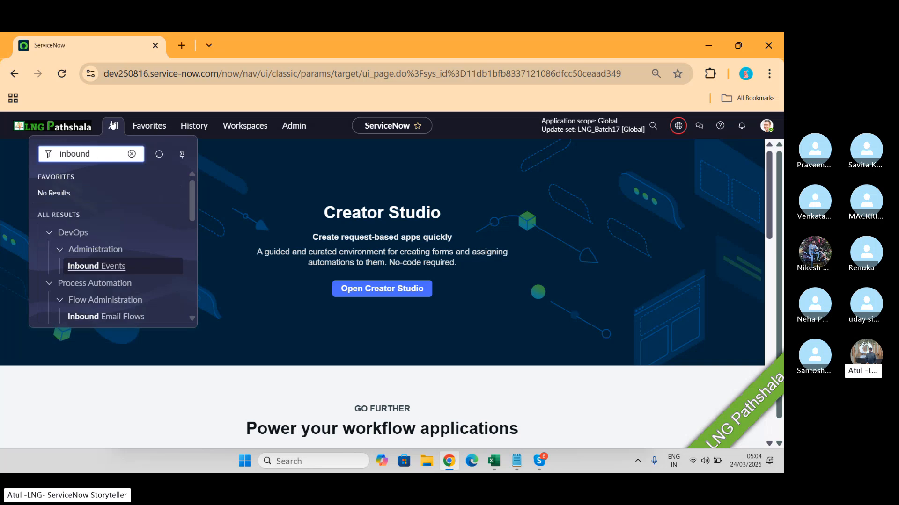
type("a")
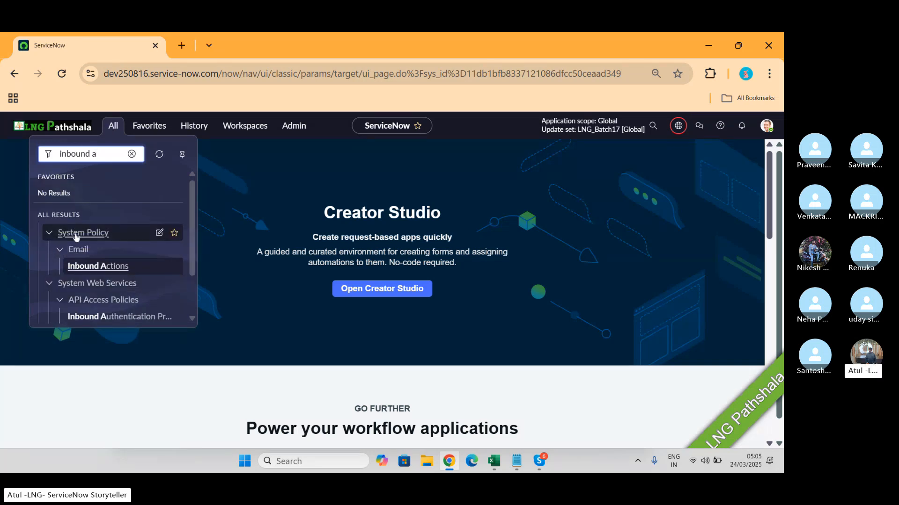
left_click(100, 269)
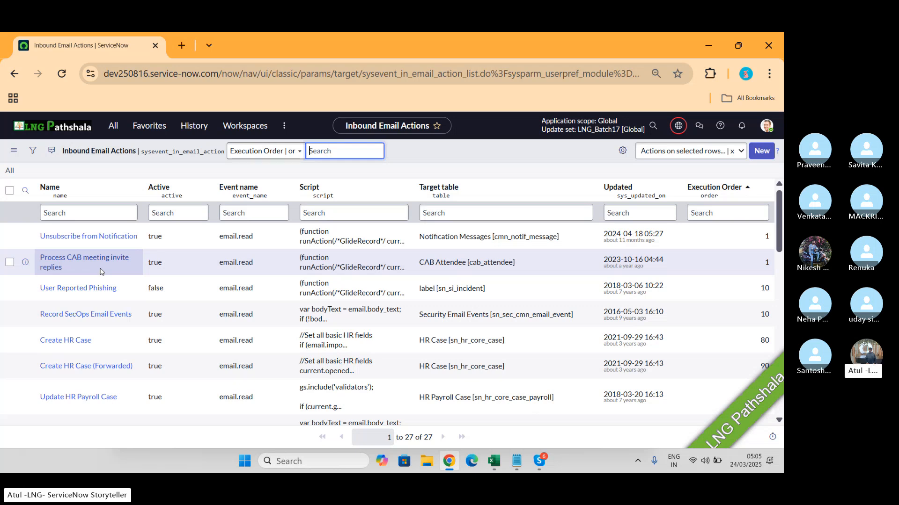
- Filter the inbound email actions by name with "*incide" and open the Create Incident record
left_click(114, 215)
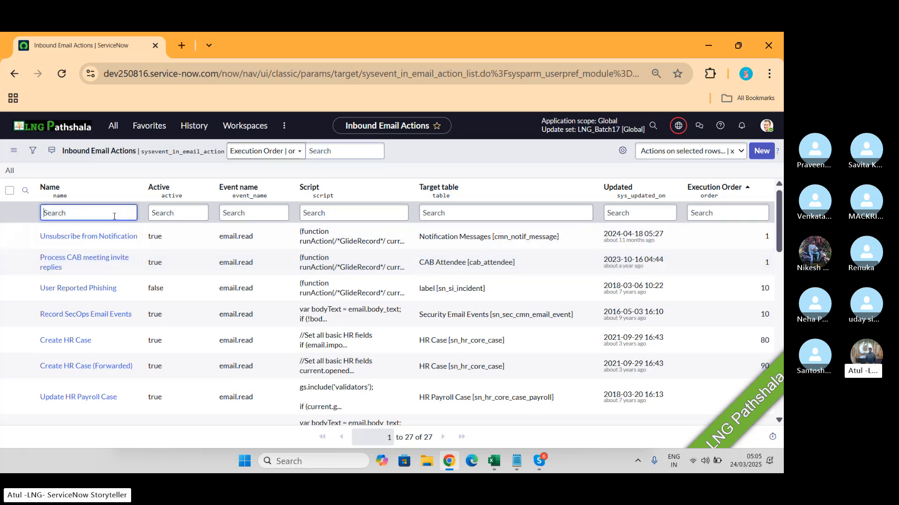
type("*inc")
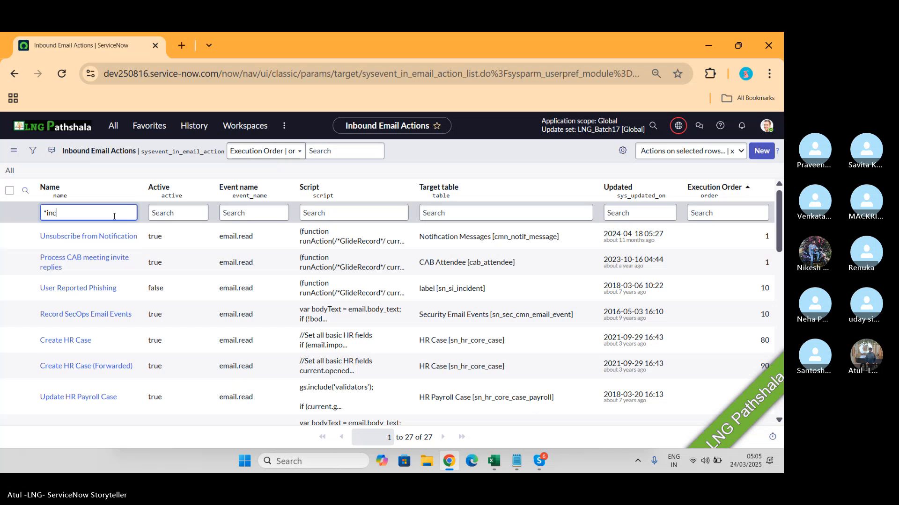
type("ide")
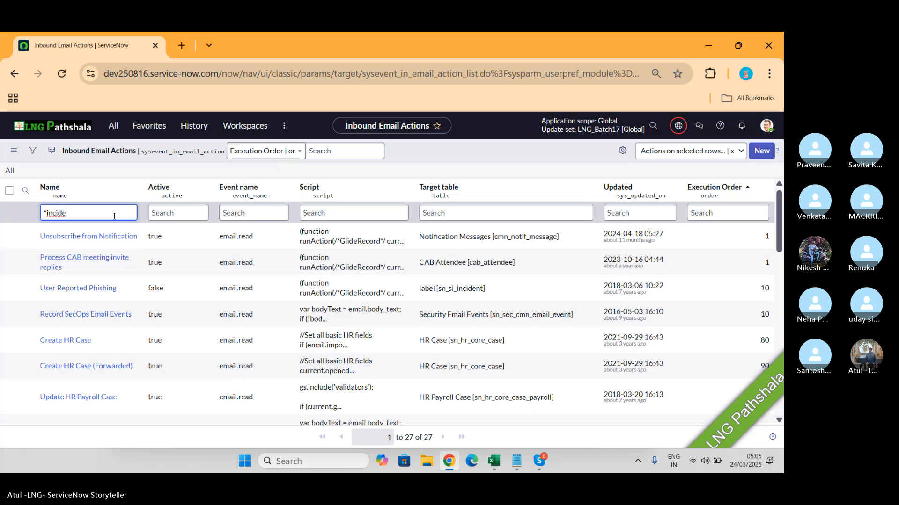
key("Return")
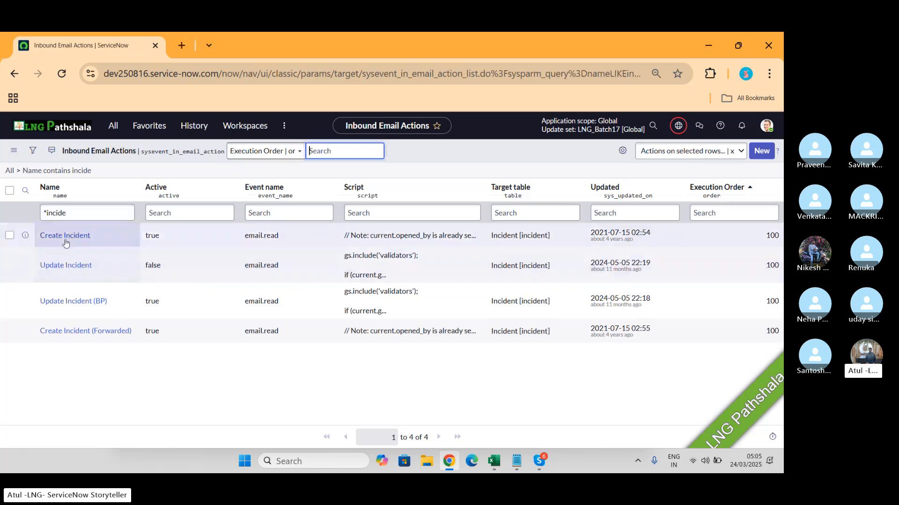
left_click(64, 238)
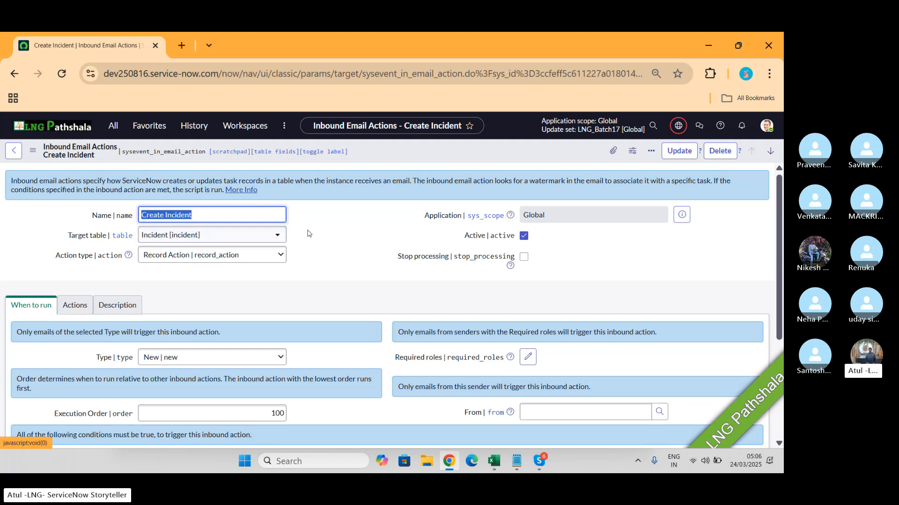
- Switch the Create Incident action's trigger type to Reply and return it to New
scroll(309, 231, "down", 2)
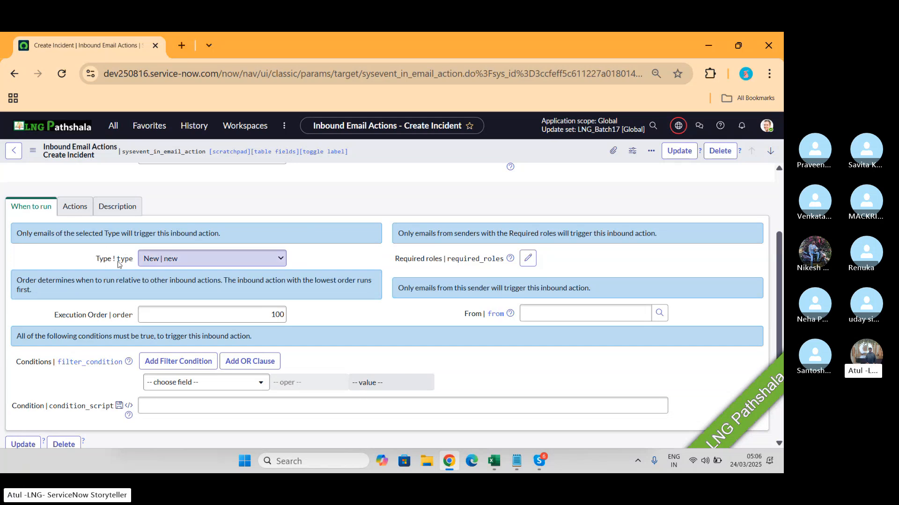
left_click(177, 261)
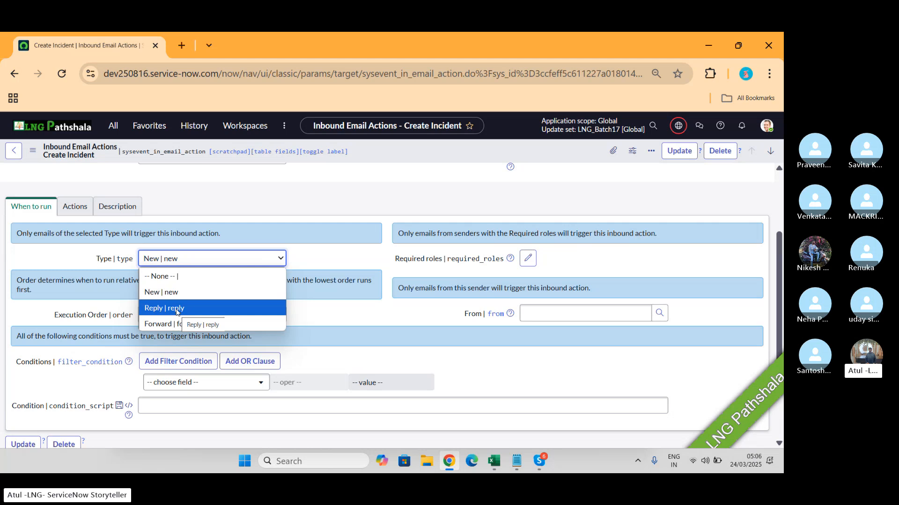
left_click(177, 308)
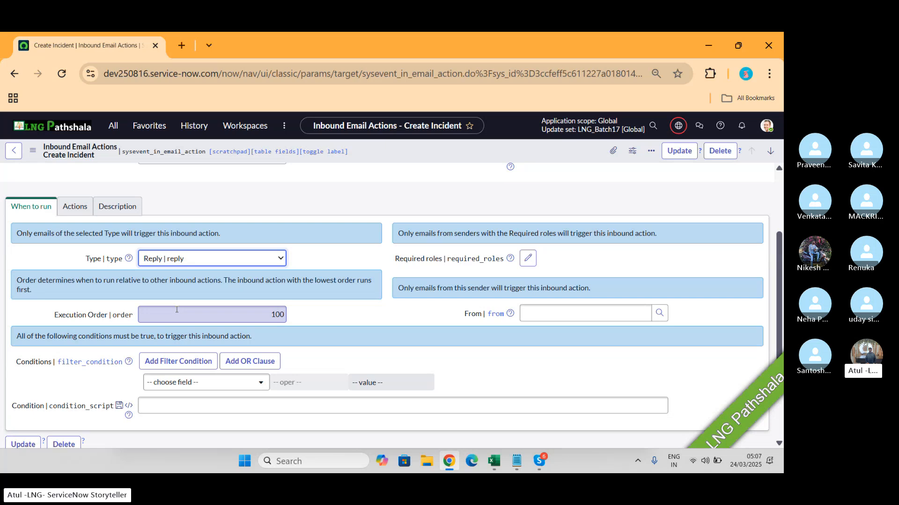
left_click(200, 263)
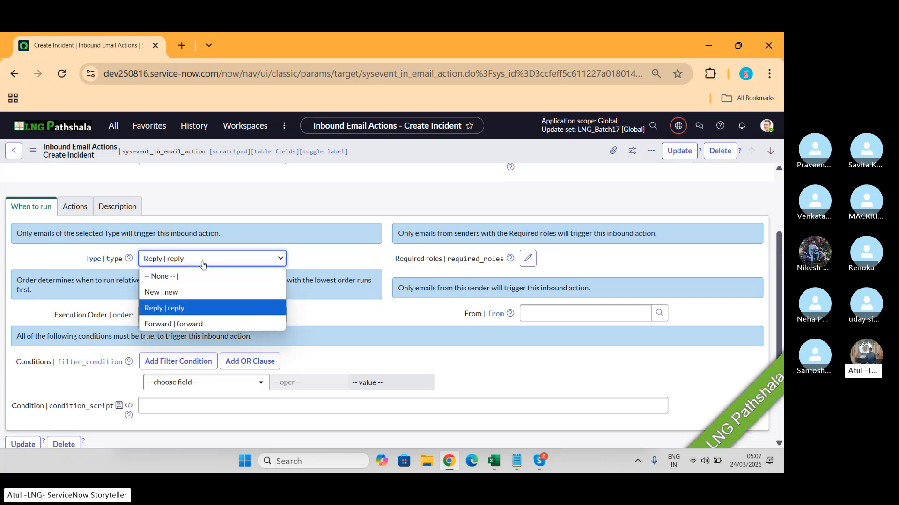
left_click(172, 293)
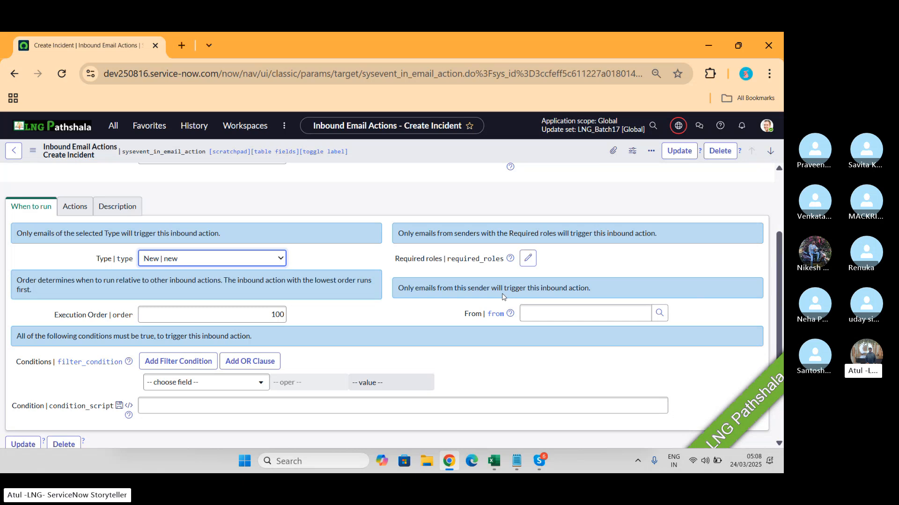
key("alt+Tab")
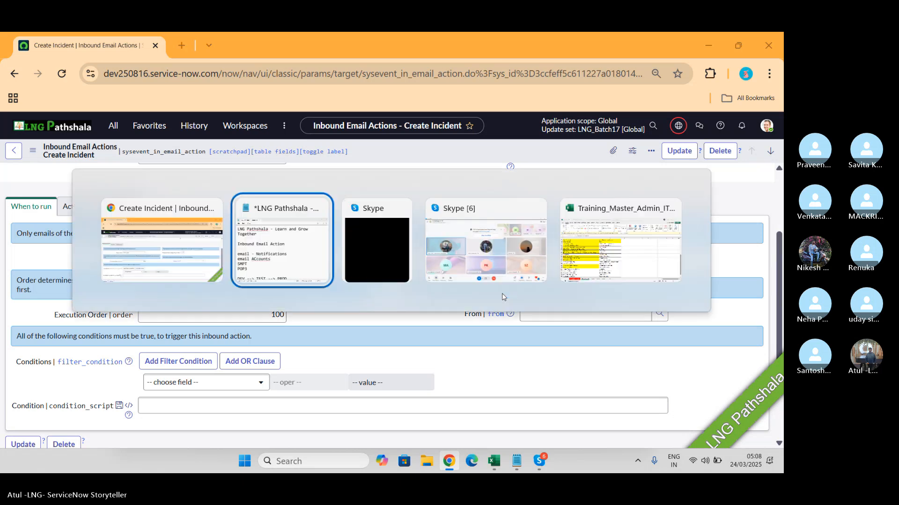
key("alt+Tab")
key("alt+Tab")
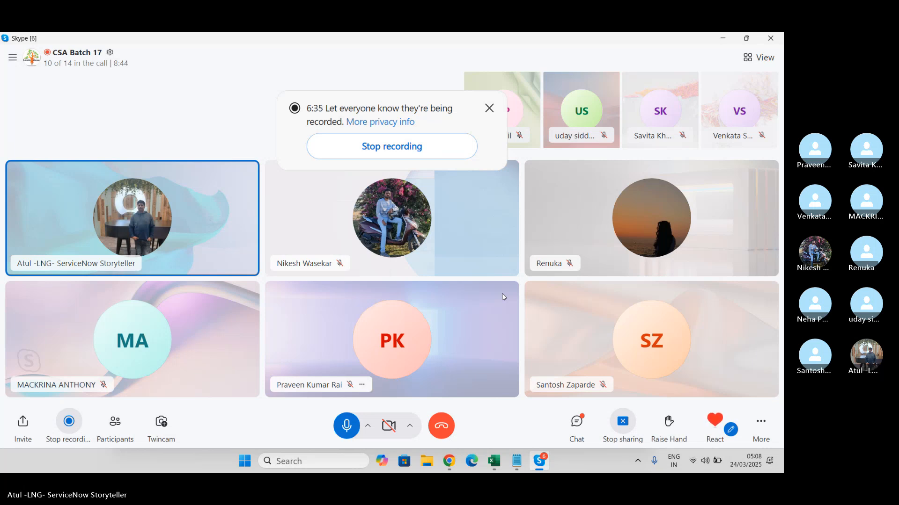
key("alt+Tab")
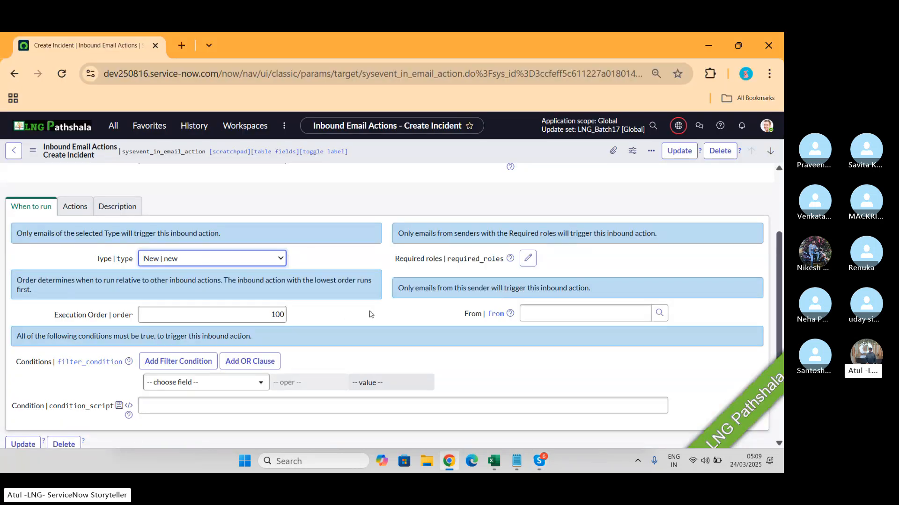
- Search the filter condition's field list for "shor" and choose to show related fields
scroll(345, 317, "down", 2)
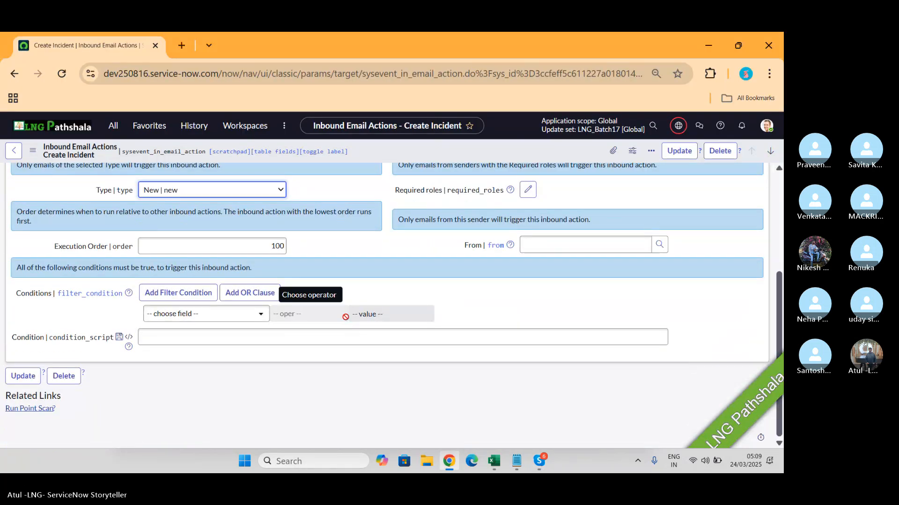
left_click(246, 314)
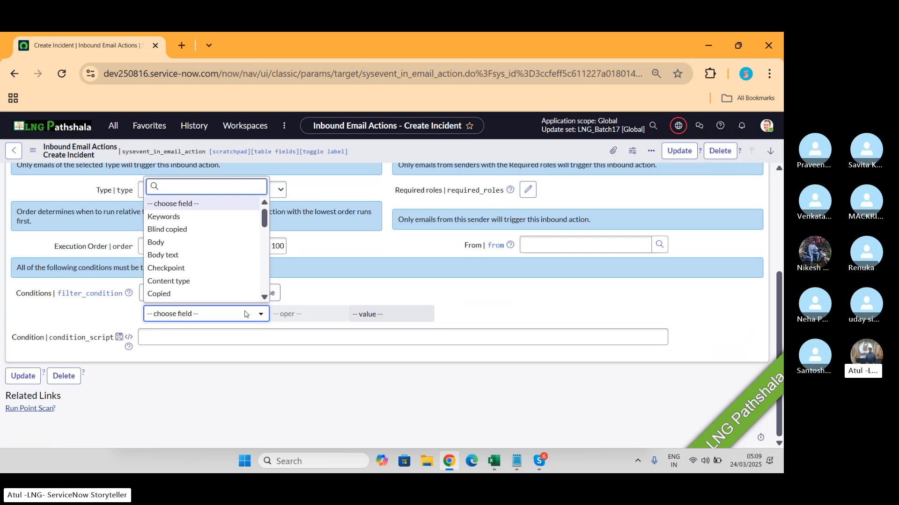
type("shl")
key("BackSpace")
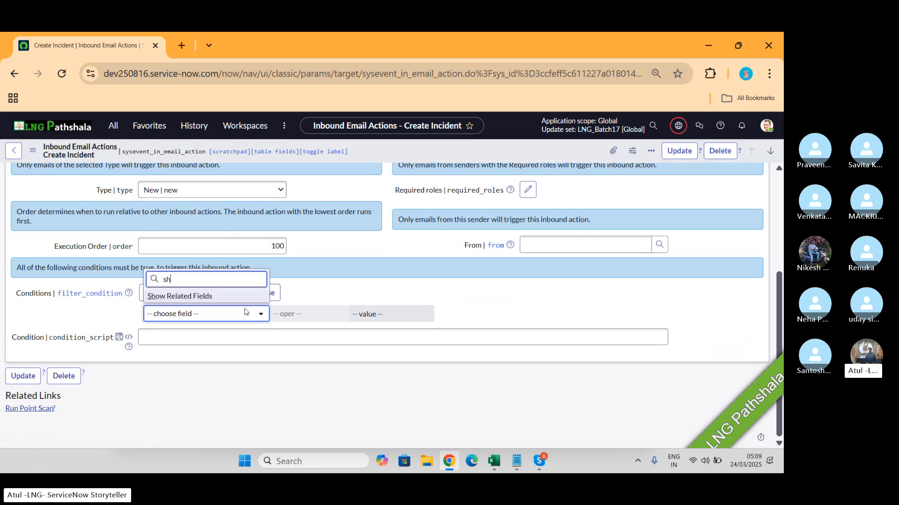
type("or")
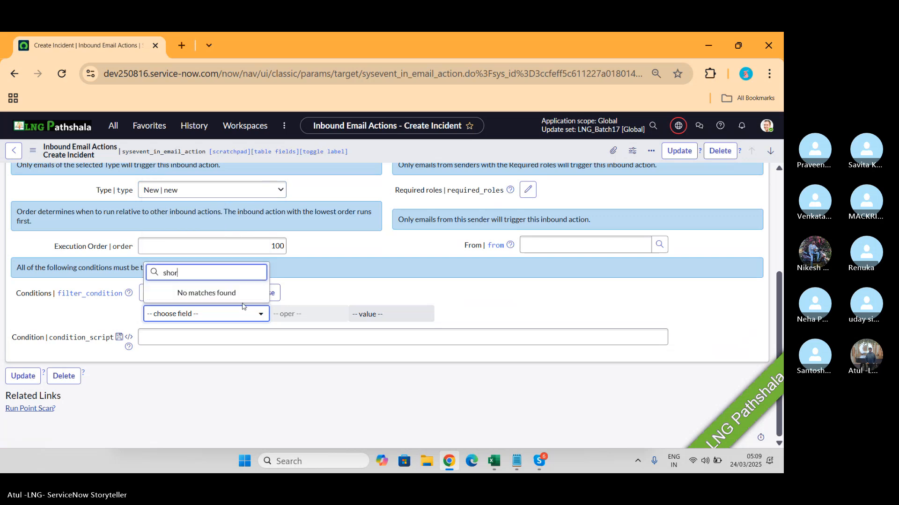
key("BackSpace")
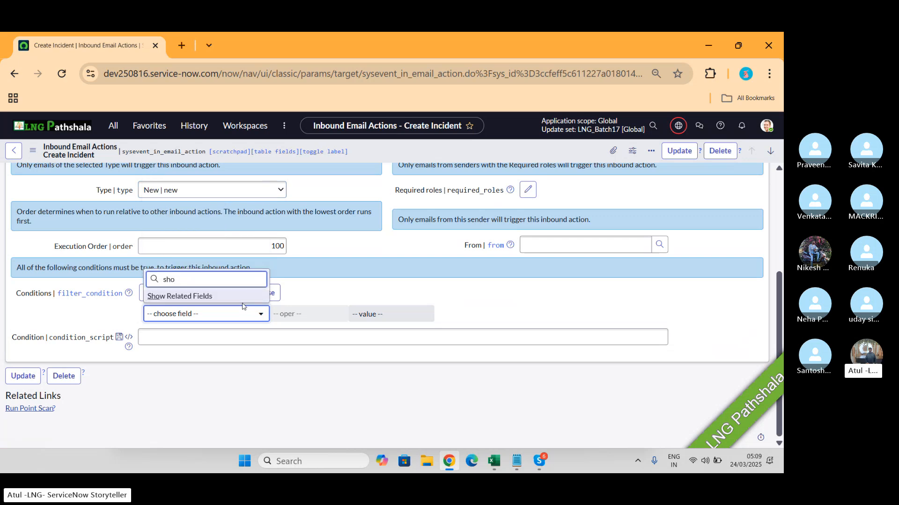
left_click(202, 298)
- Set the Create Incident action's filter condition to Subject starts with Server
left_click(206, 316)
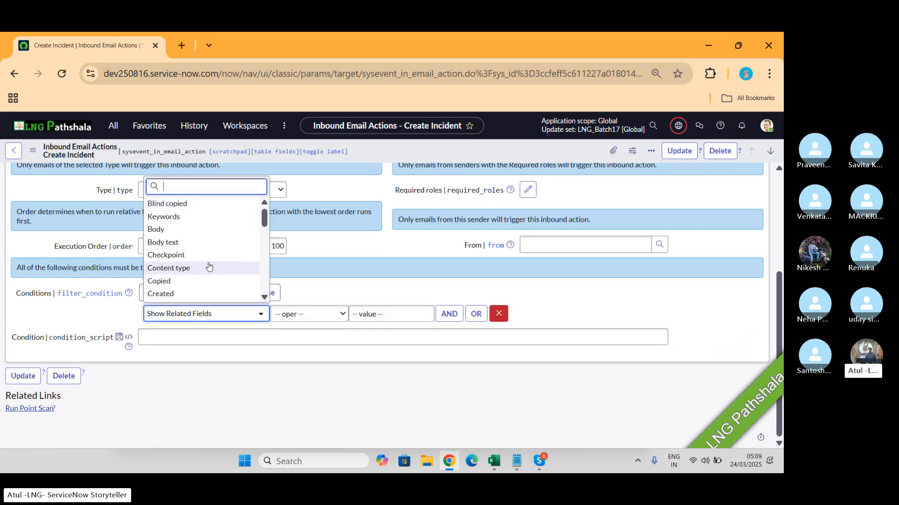
scroll(209, 267, "down", 3)
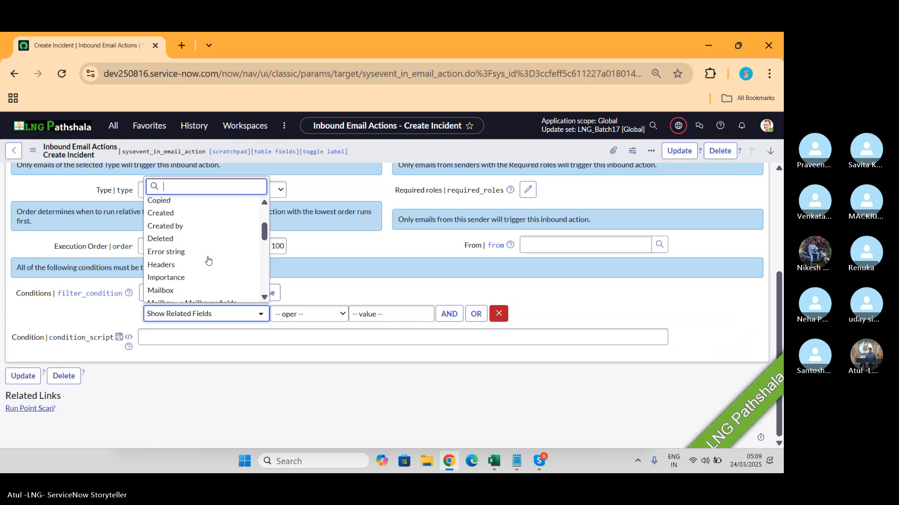
scroll(209, 261, "up", 3)
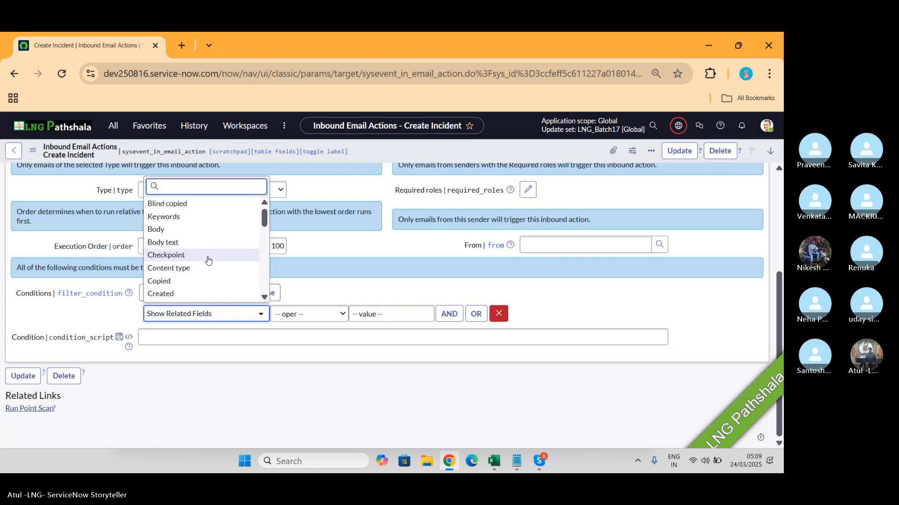
type("sub")
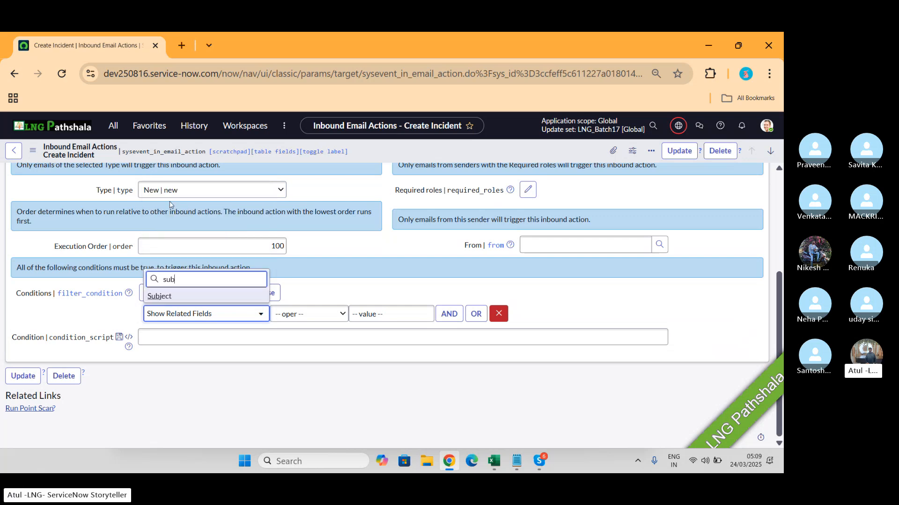
left_click(181, 297)
left_click(344, 314)
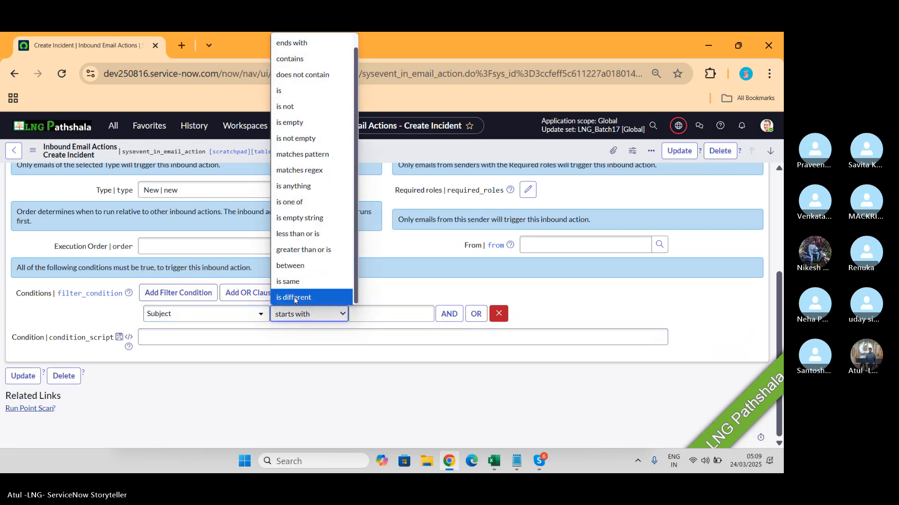
left_click(358, 310)
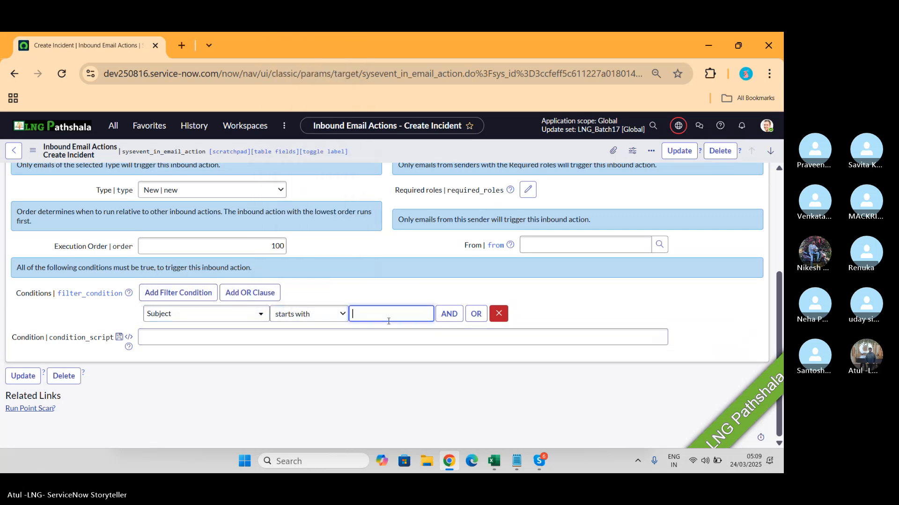
type("Server")
- Open the Create Incident record's Actions section with its field actions and script
key("alt+Tab")
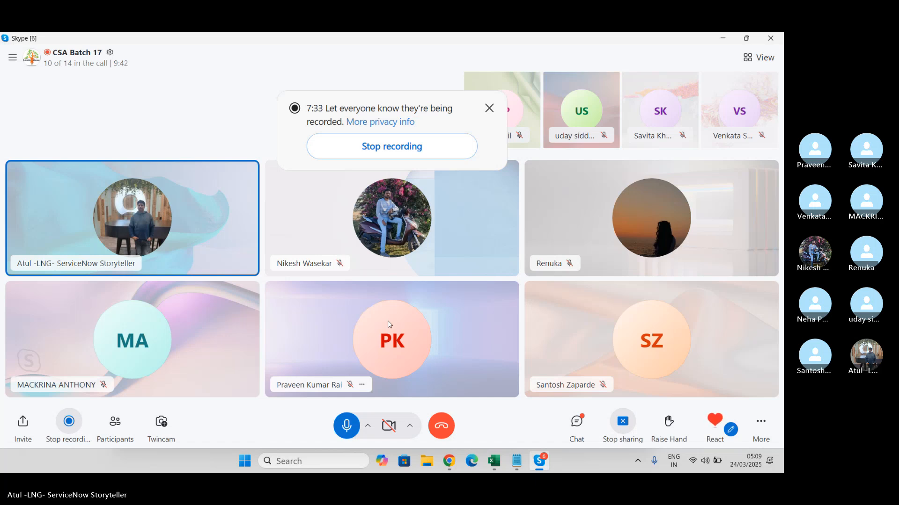
key("alt+Tab")
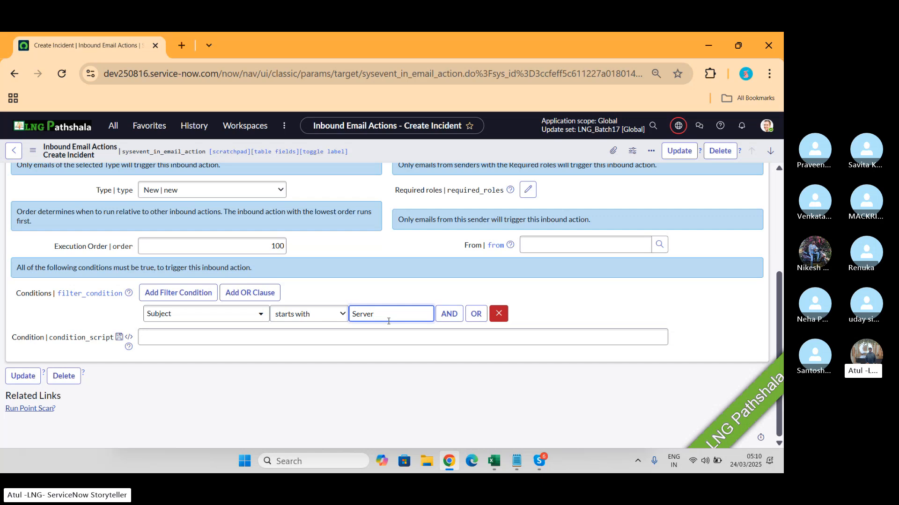
scroll(152, 268, "up", 3)
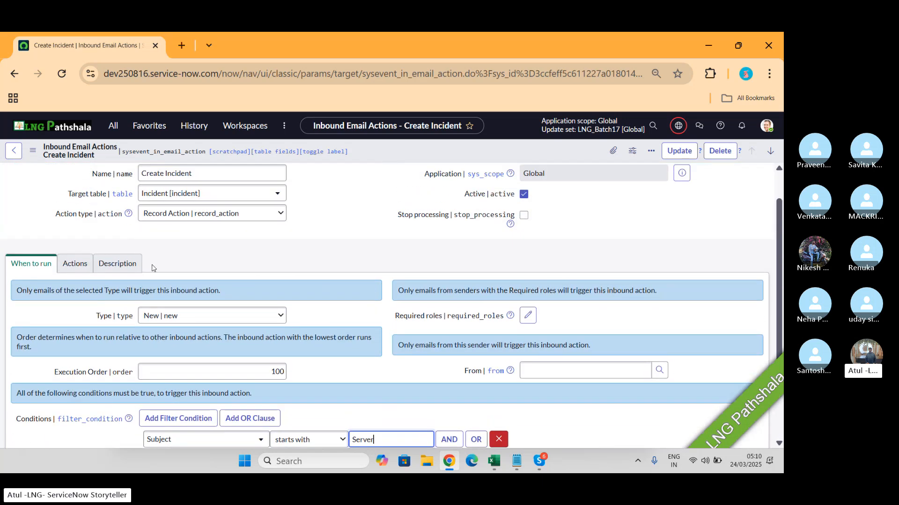
left_click(75, 265)
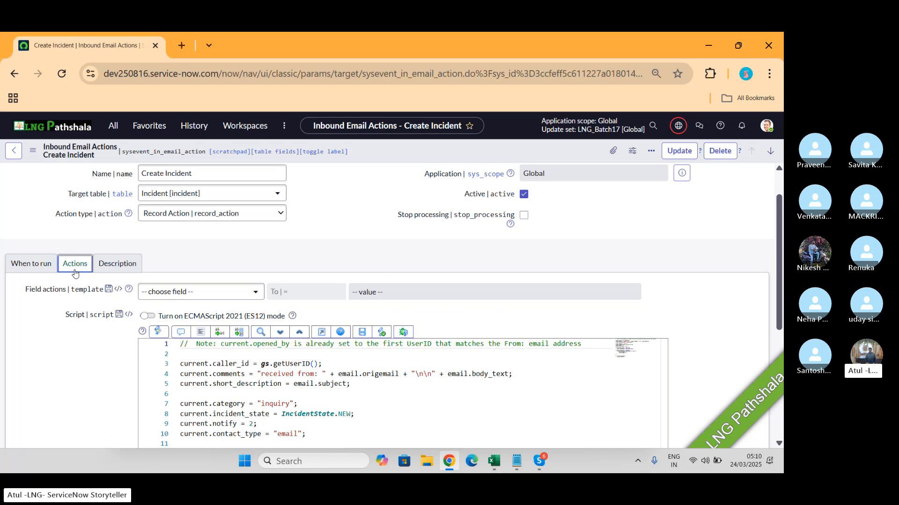
- Switch to Notepad and add the lines "email", "Subject" and "Body" below the Inbound Email Action heading
key("alt+Tab")
key("alt+Tab")
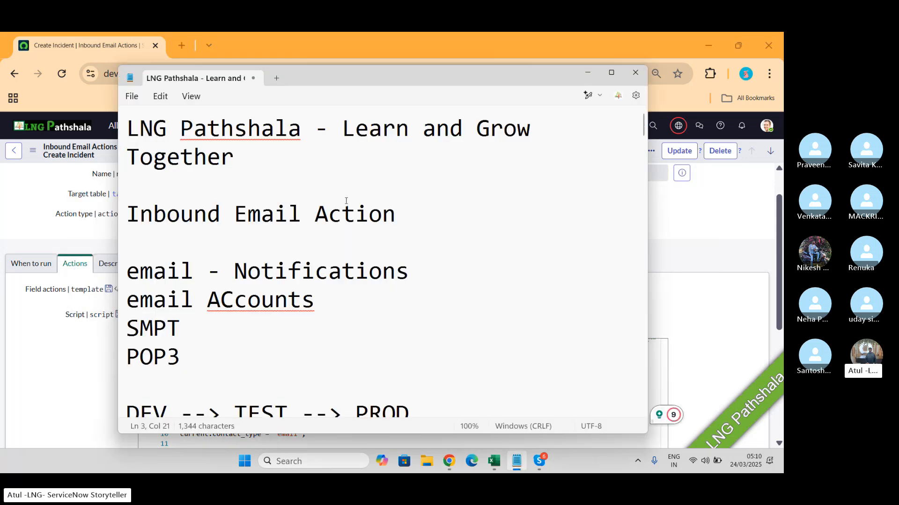
left_click(411, 234)
type("email")
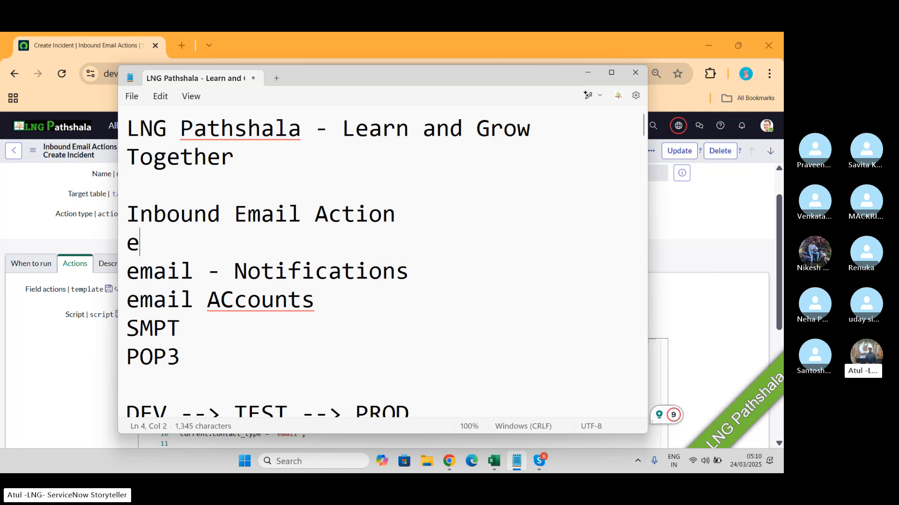
key("Return")
key("Return")
key("Return")
key("Return")
key("Up")
key("Up")
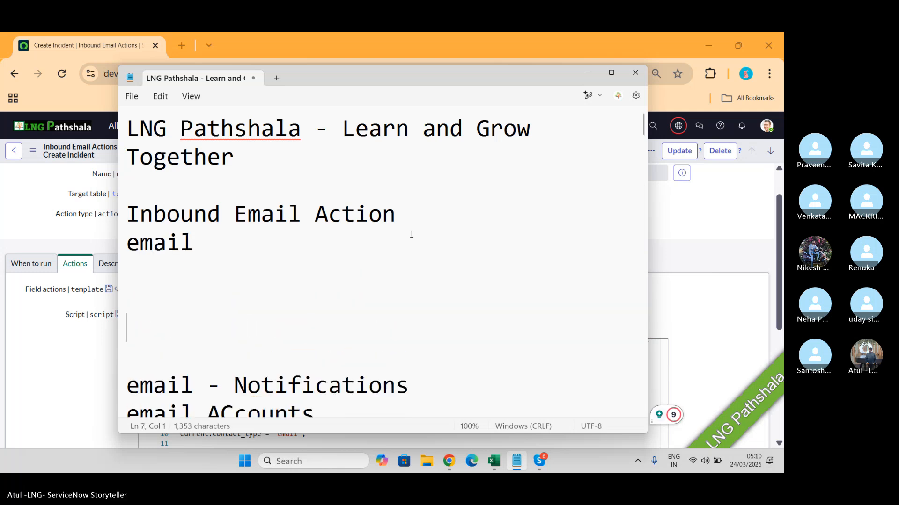
key("Up")
type("S")
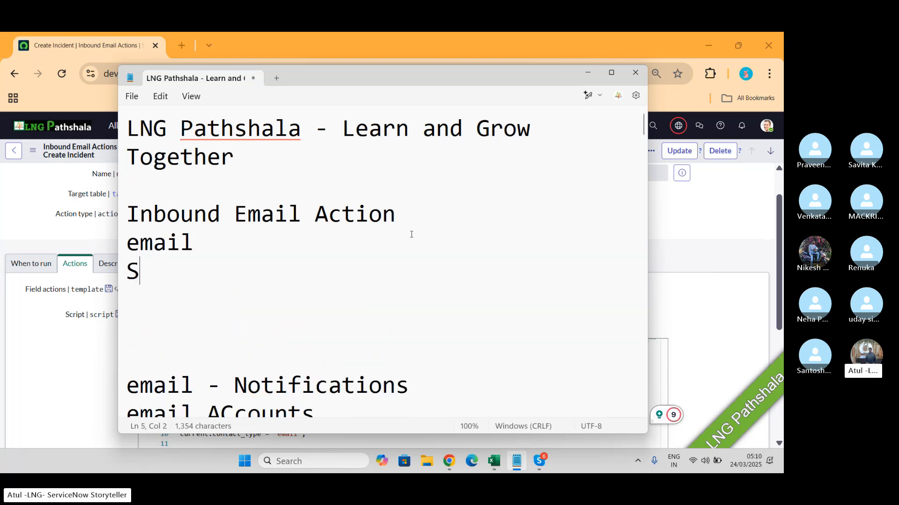
type("ubject")
key("Return")
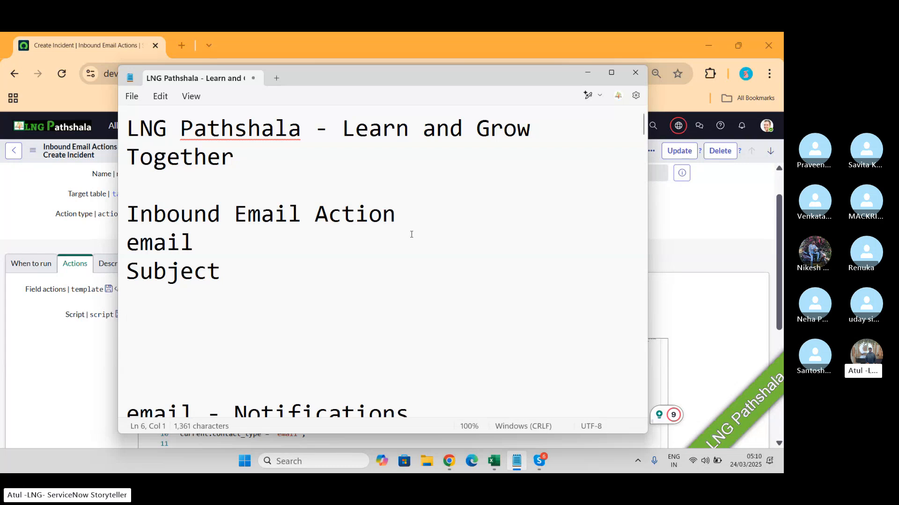
type("Body")
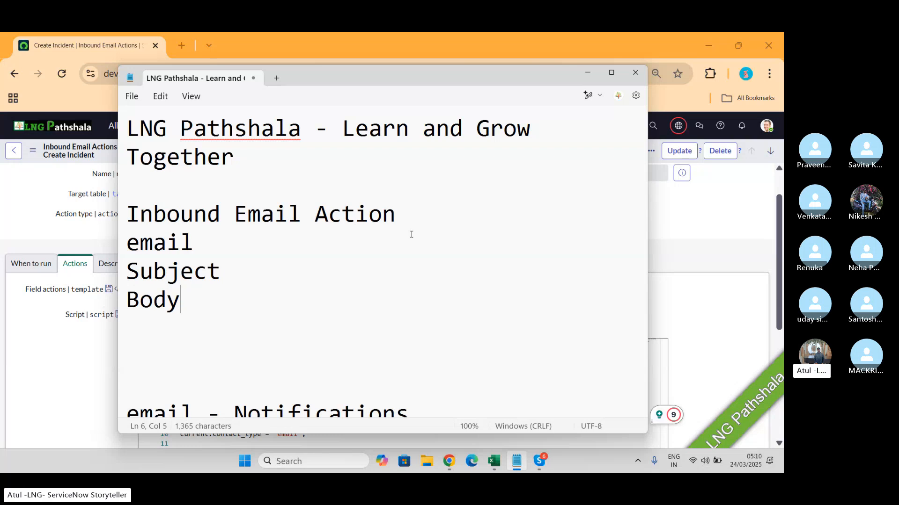
- Extend the Subject line with "--> Inc.short description" and the Body line with "---> Inc.desc."
left_click(280, 272)
type("--> I")
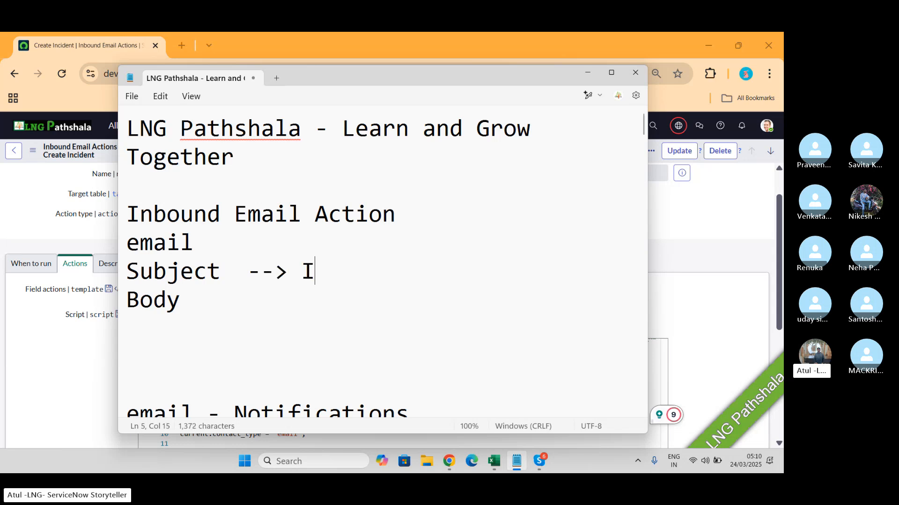
type("nc.shor")
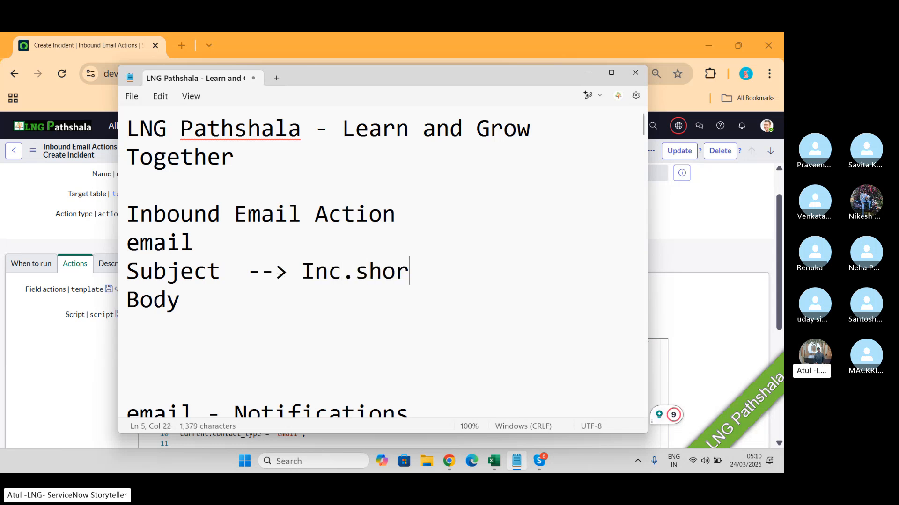
type("t des")
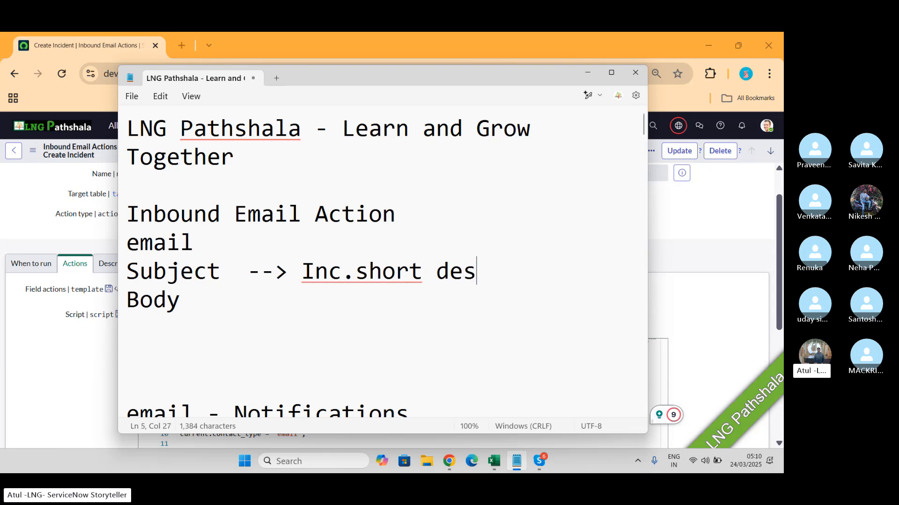
type("cription")
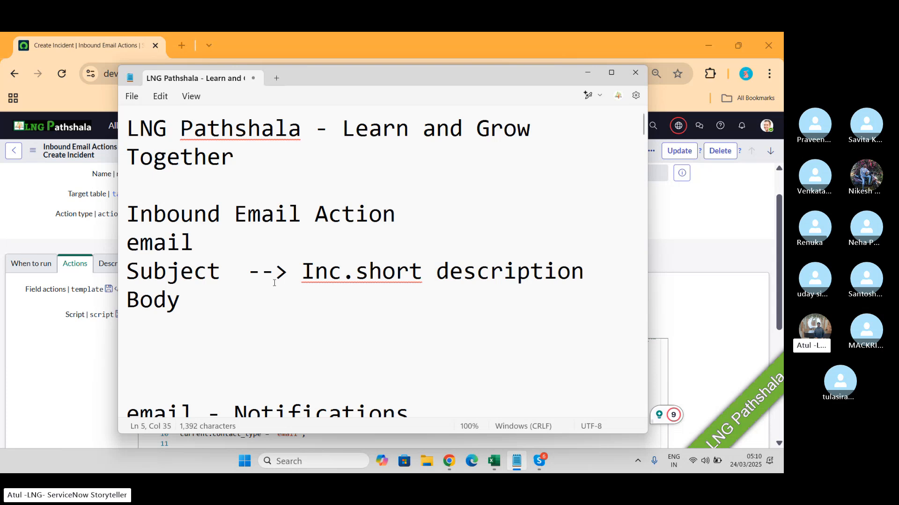
left_click(226, 311)
type("---")
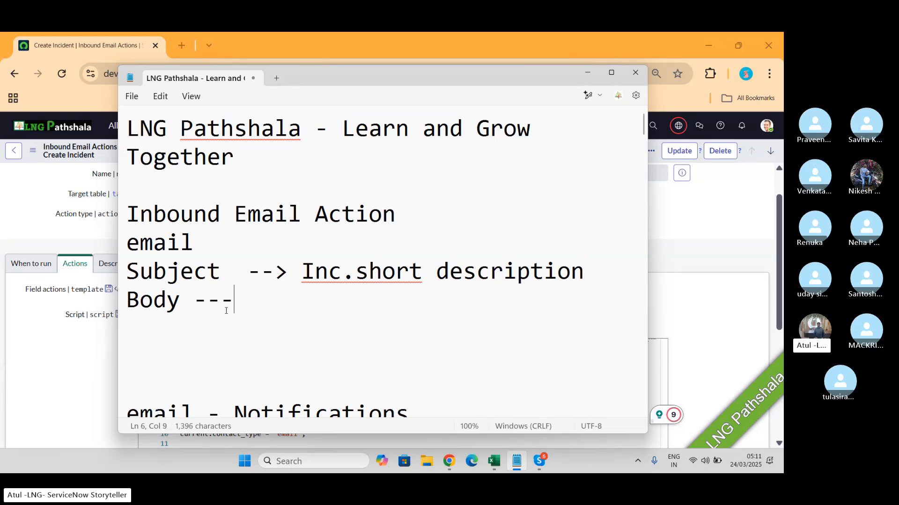
type("> Inc.desc")
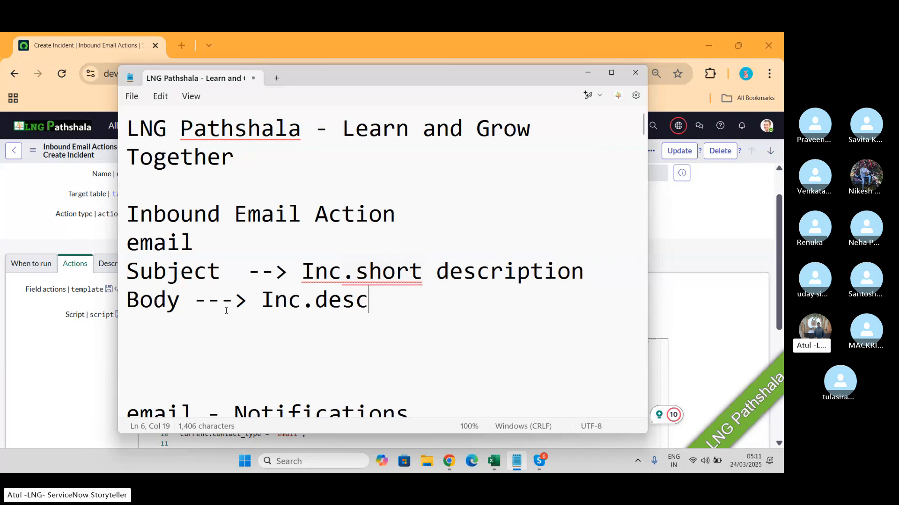
type(".")
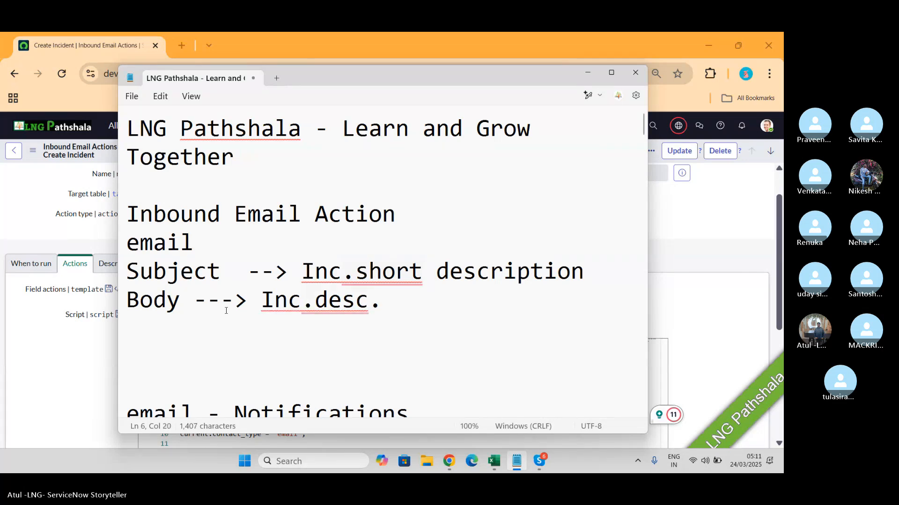
- Switch back to Chrome and add a field action that fills Short description from the email's Subject
key("alt+Tab")
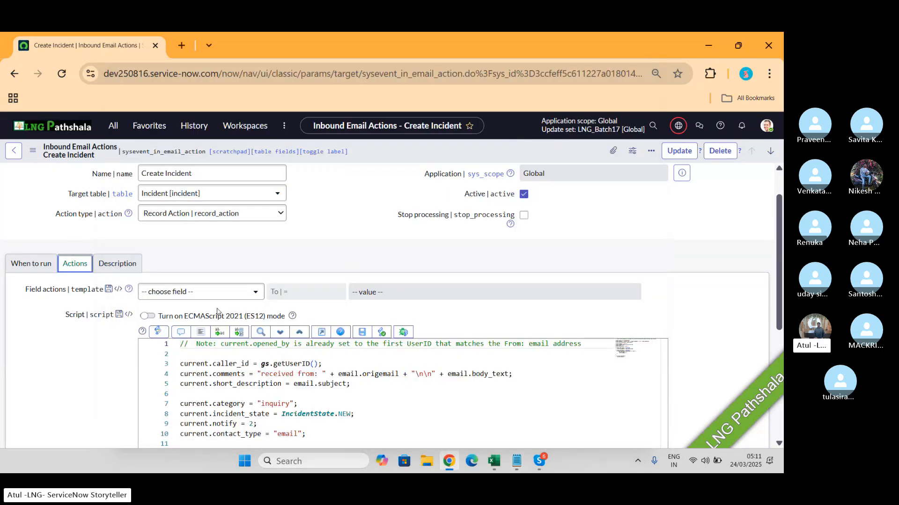
left_click(189, 293)
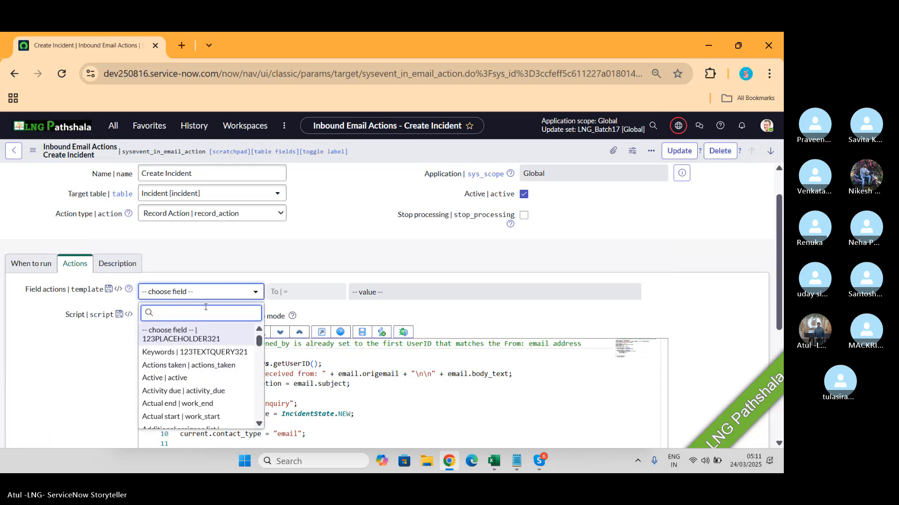
scroll(207, 374, "down", 5)
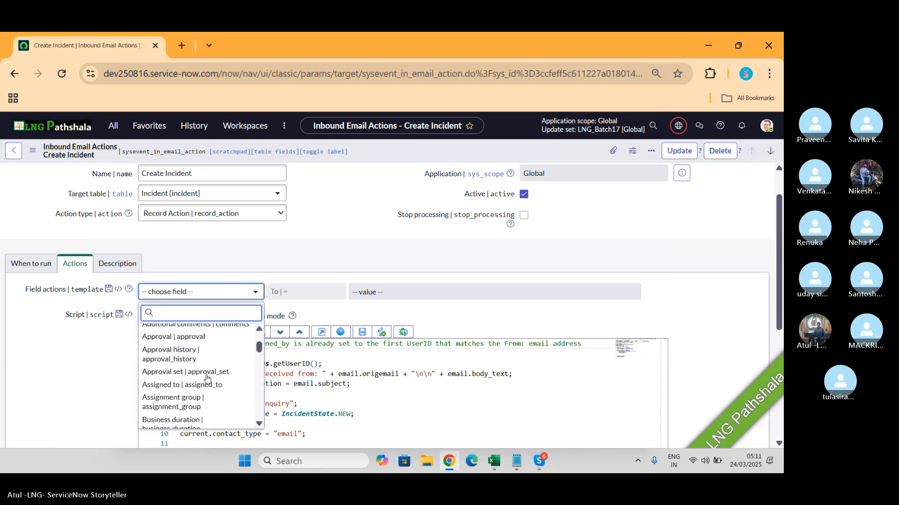
scroll(207, 379, "up", 1)
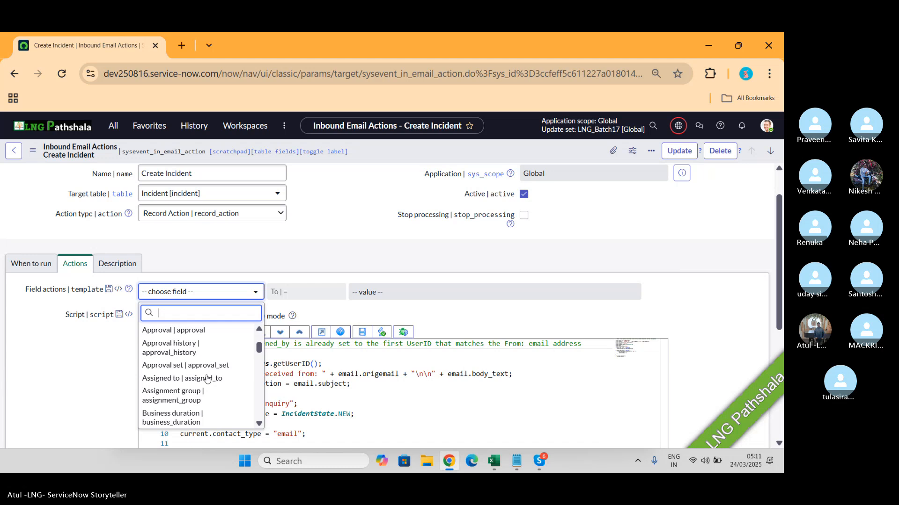
type("sh")
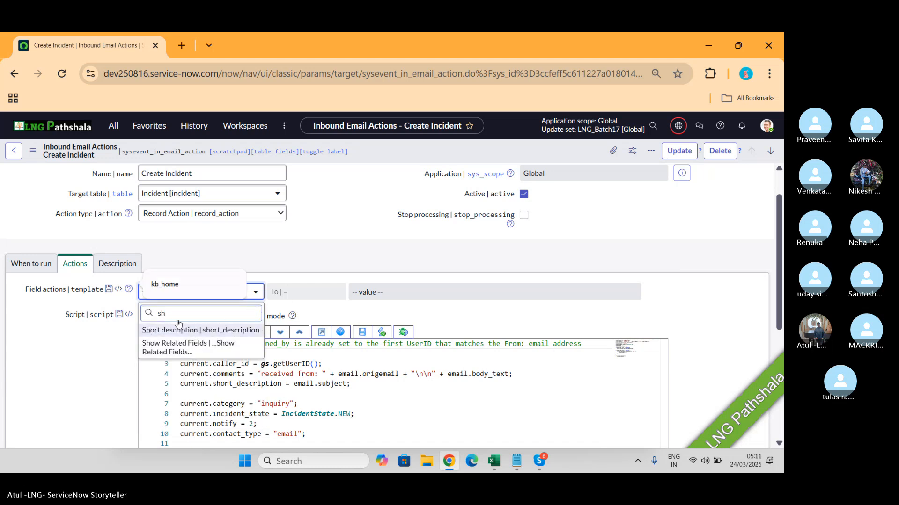
left_click(195, 333)
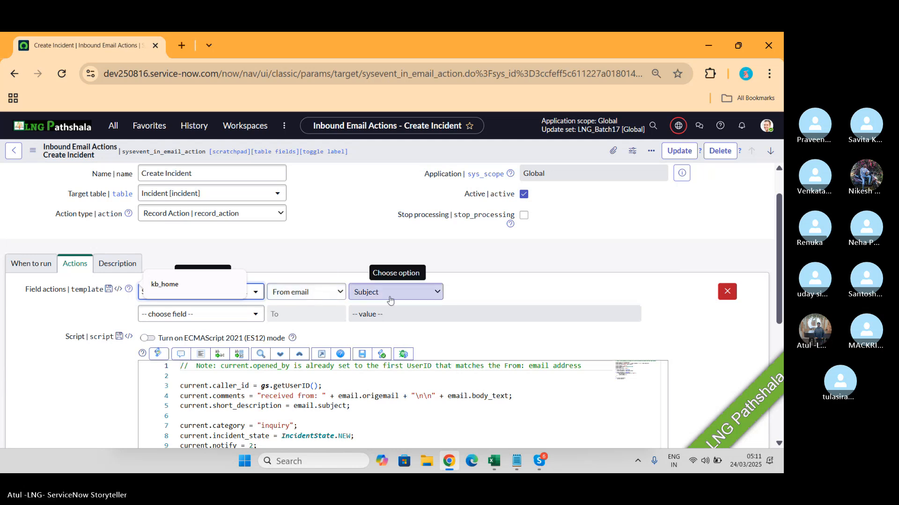
left_click(232, 285)
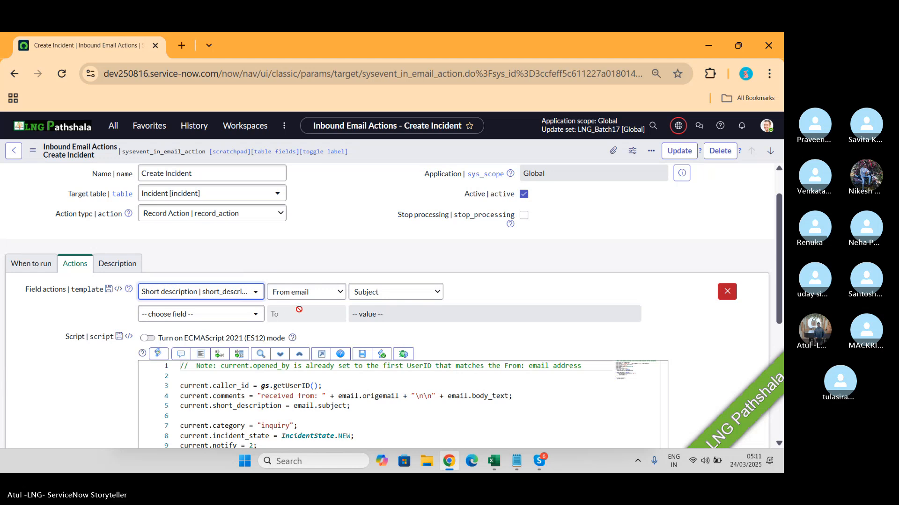
- Add a field action that fills Description from the email's Body(Text)
left_click(256, 319)
type("de")
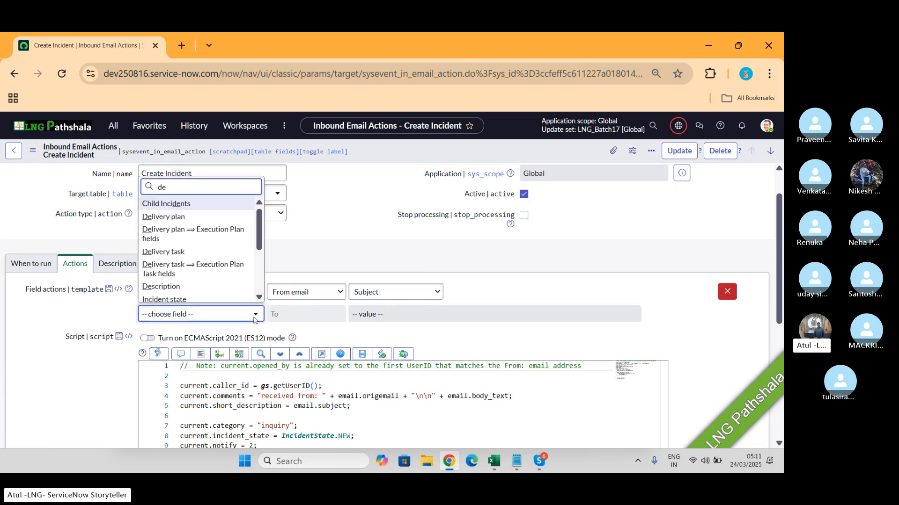
type("sc")
left_click(175, 299)
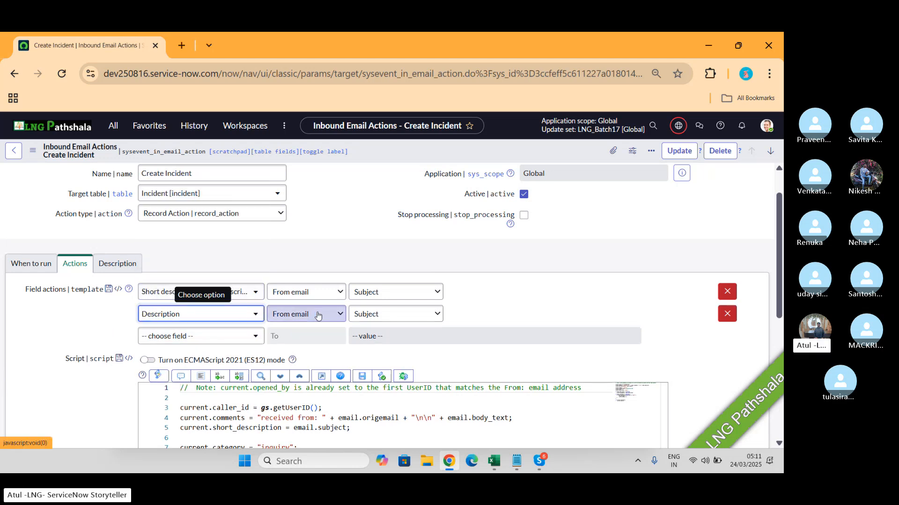
left_click(382, 314)
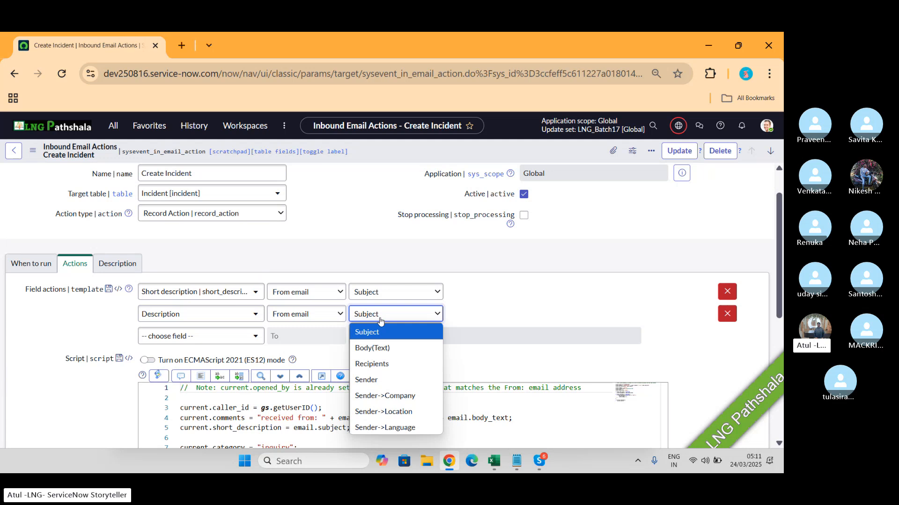
left_click(380, 347)
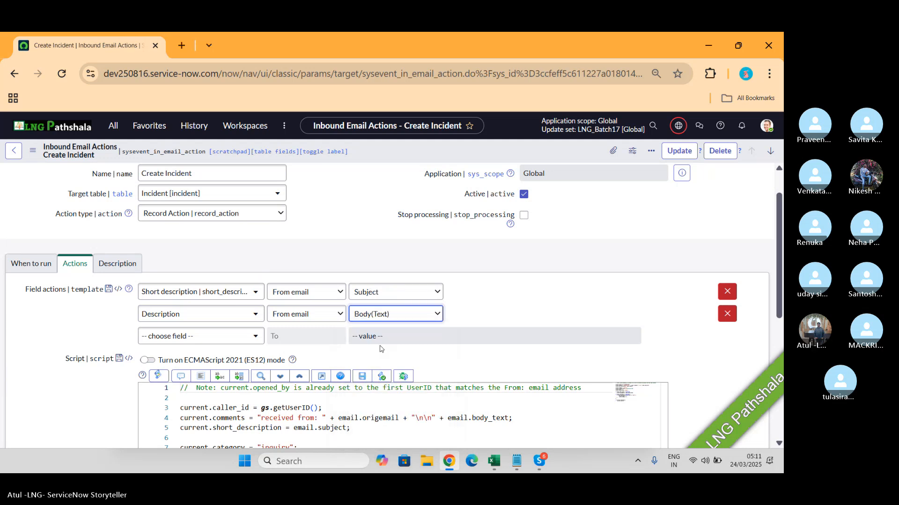
- Add a field action that fills Caller from the email's Recipients
left_click(203, 342)
type("cal")
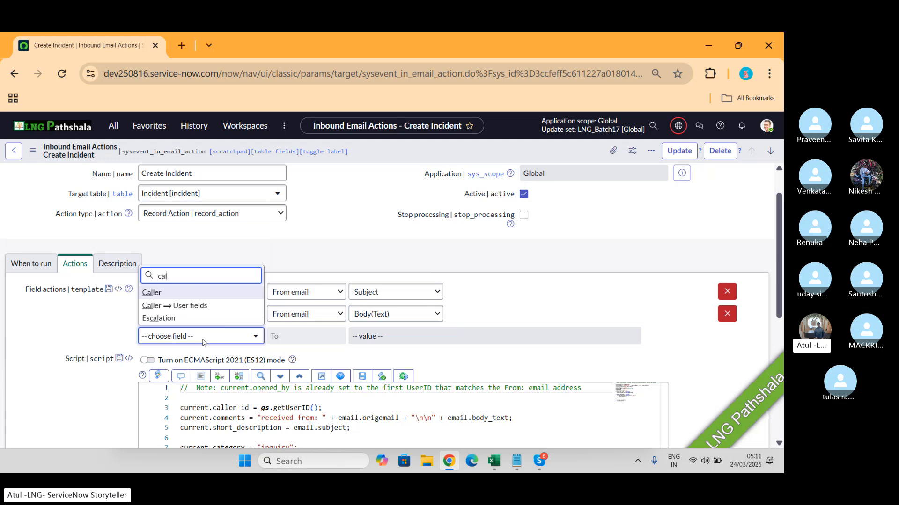
left_click(163, 296)
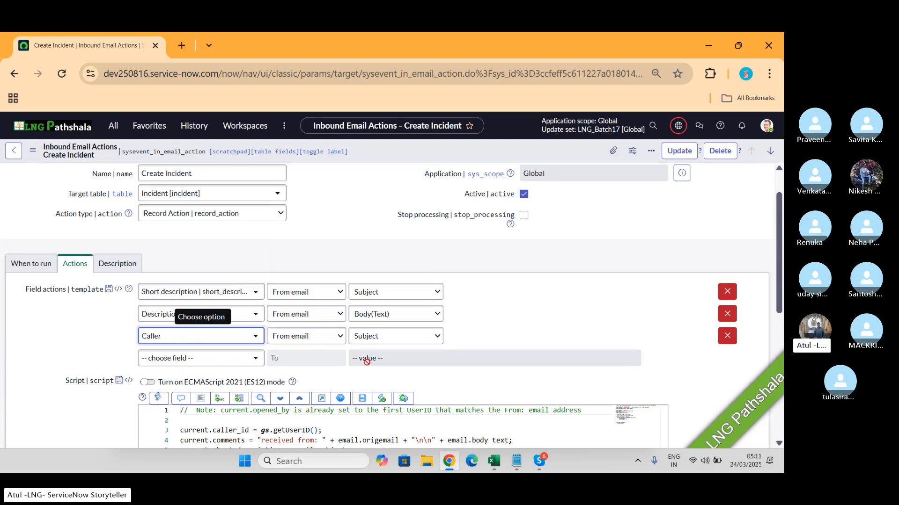
left_click(376, 337)
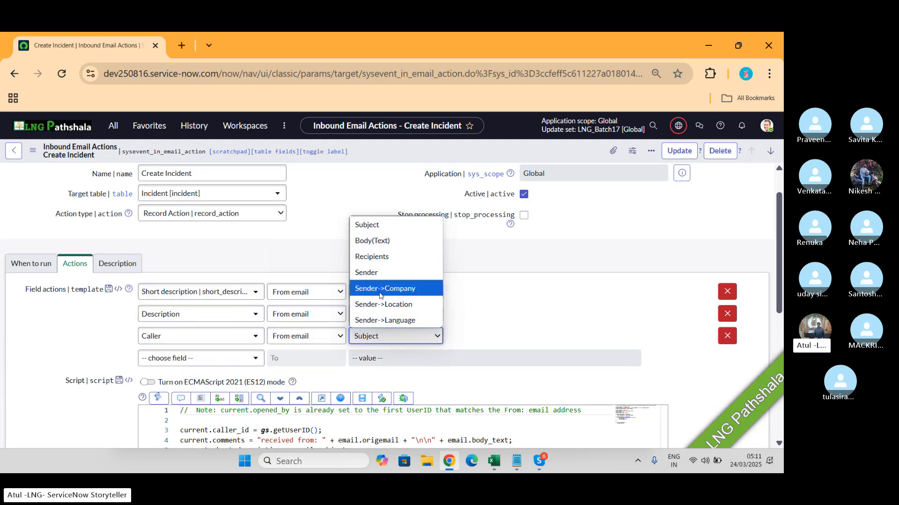
left_click(376, 263)
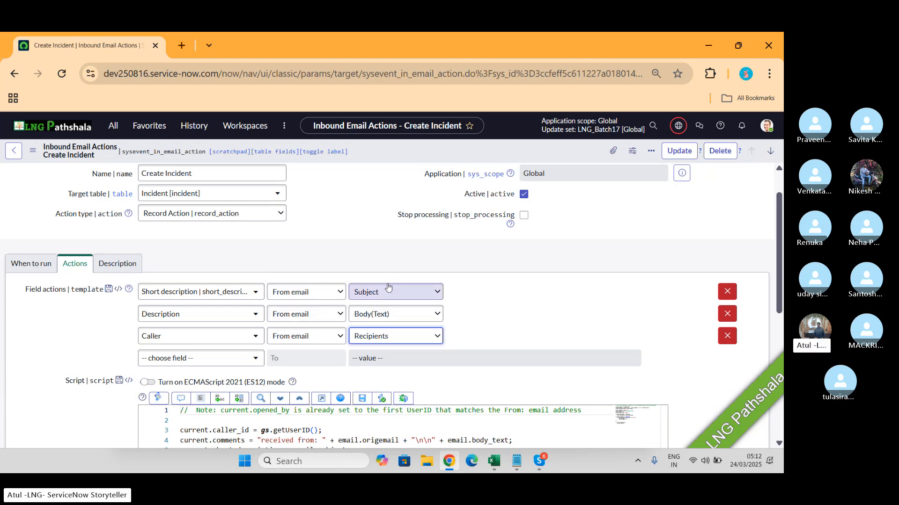
- Review the script below the field actions and remove the Caller, Description and Short description field actions
scroll(387, 287, "down", 1)
scroll(388, 286, "down", 3)
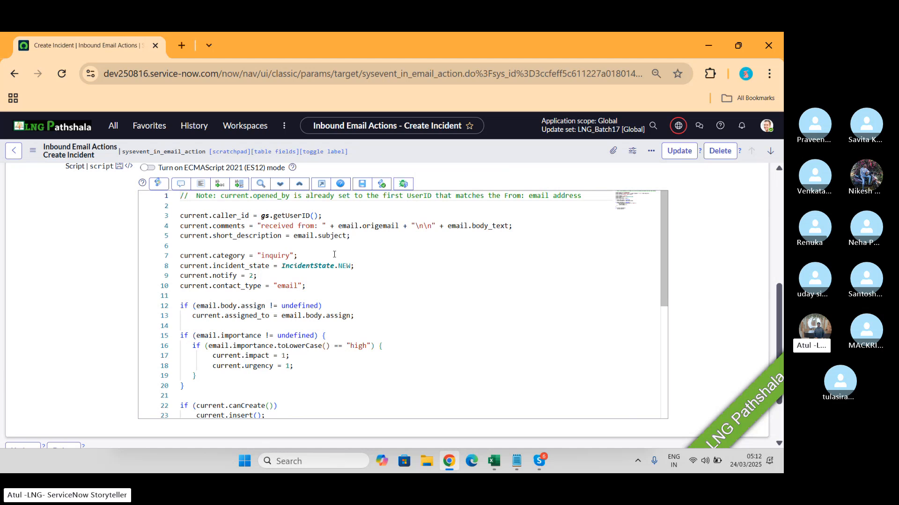
scroll(115, 253, "up", 2)
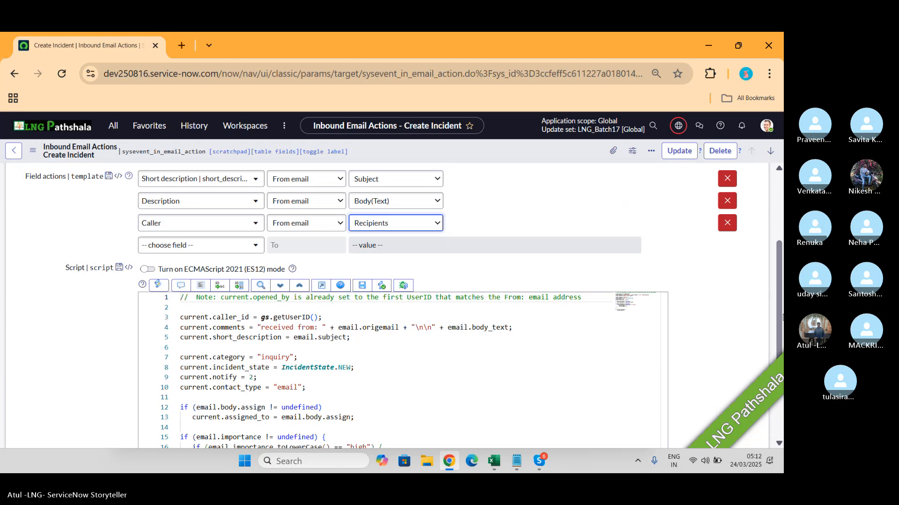
left_click(727, 223)
left_click(728, 202)
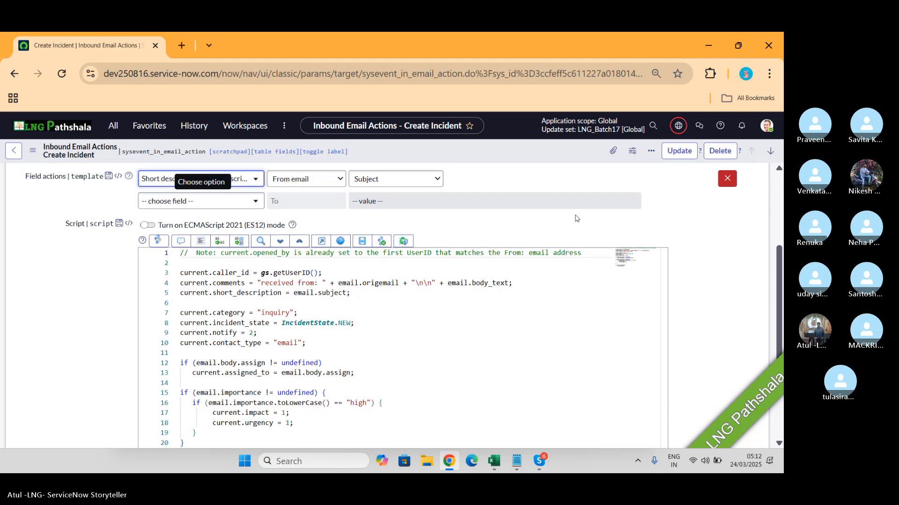
left_click(727, 178)
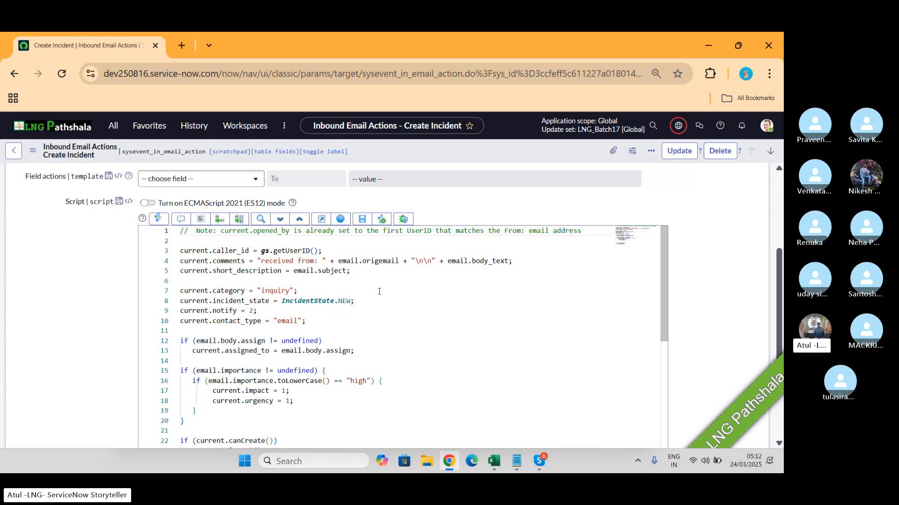
- Expand the Create Incident action's script editor to full screen
scroll(379, 292, "down", 1)
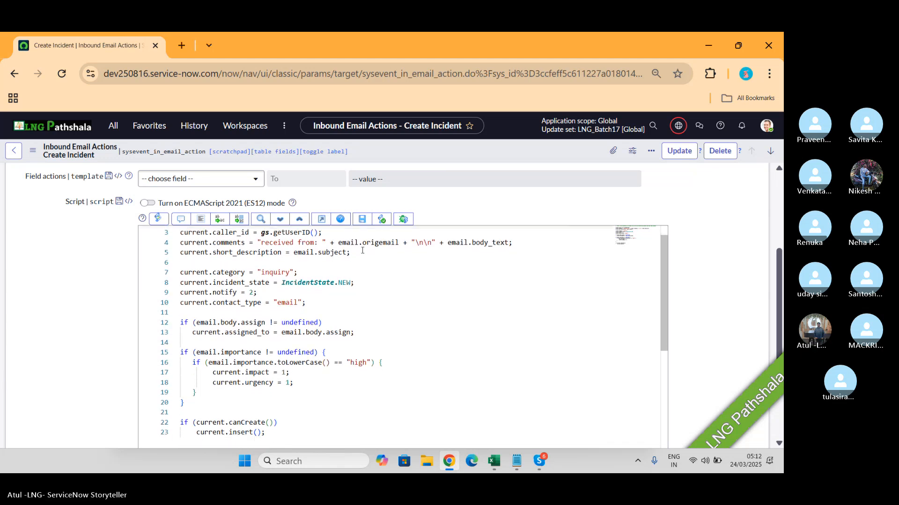
left_click(321, 219)
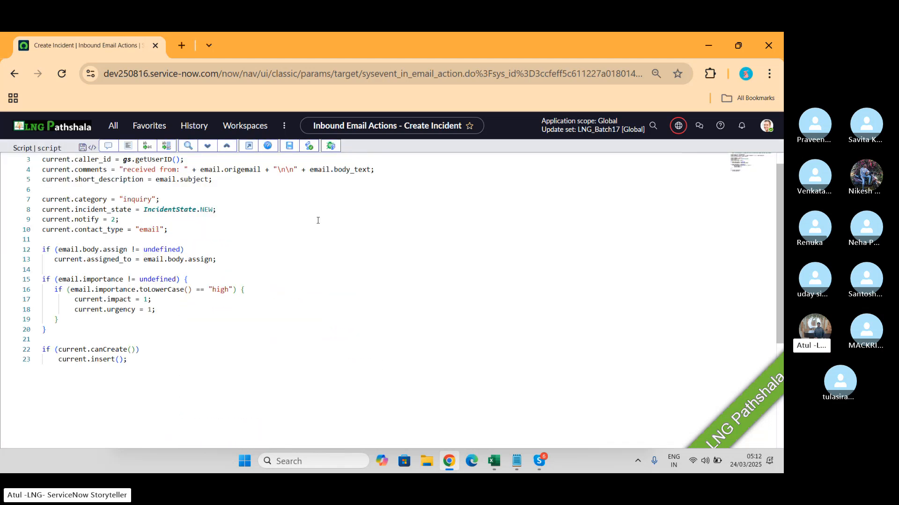
left_click(215, 224)
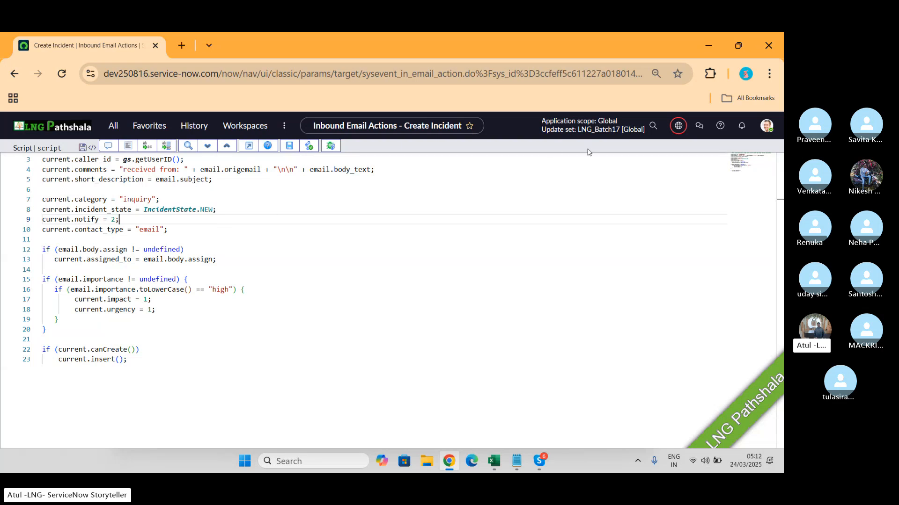
- Switch the Polaris theme to Dark in the user preferences and return to the script
left_click(769, 126)
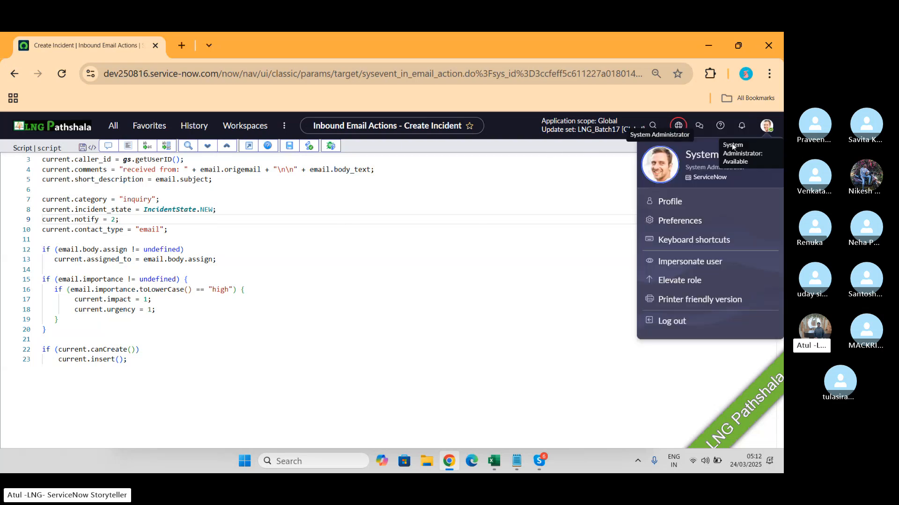
left_click(679, 222)
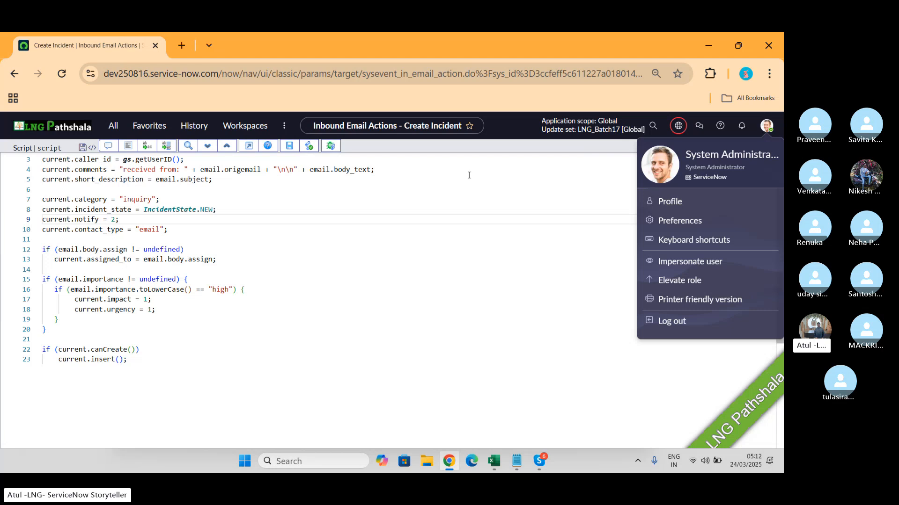
left_click(142, 213)
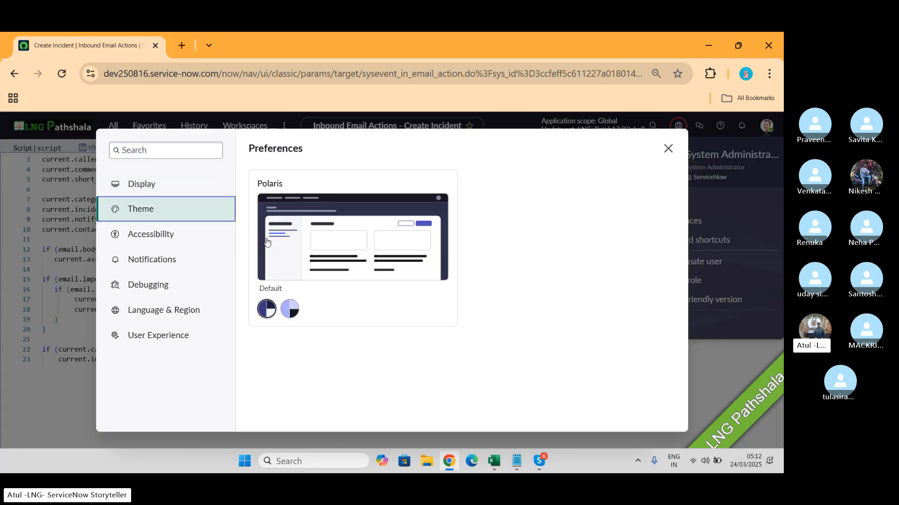
left_click(293, 310)
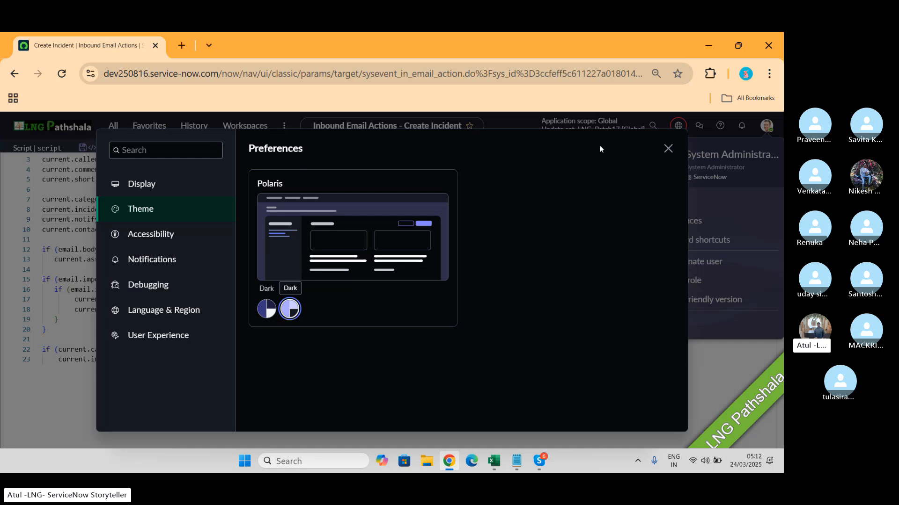
left_click(668, 149)
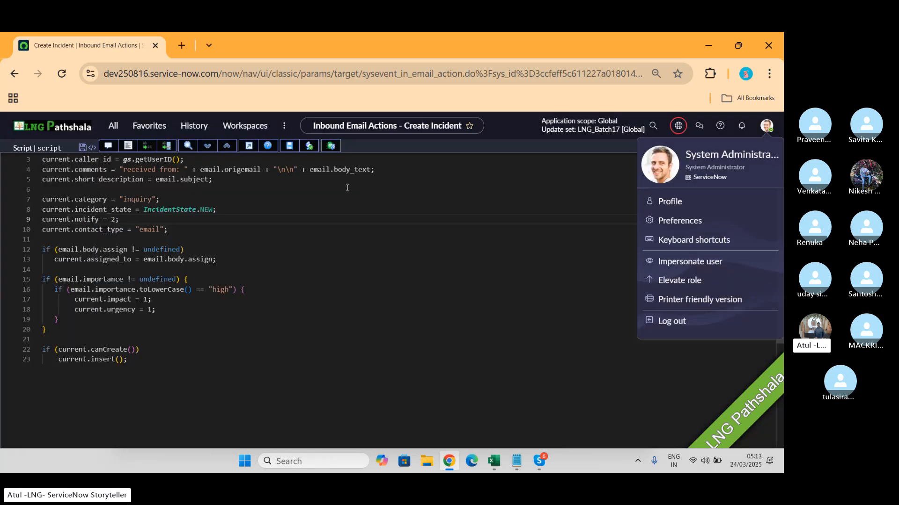
left_click(247, 234)
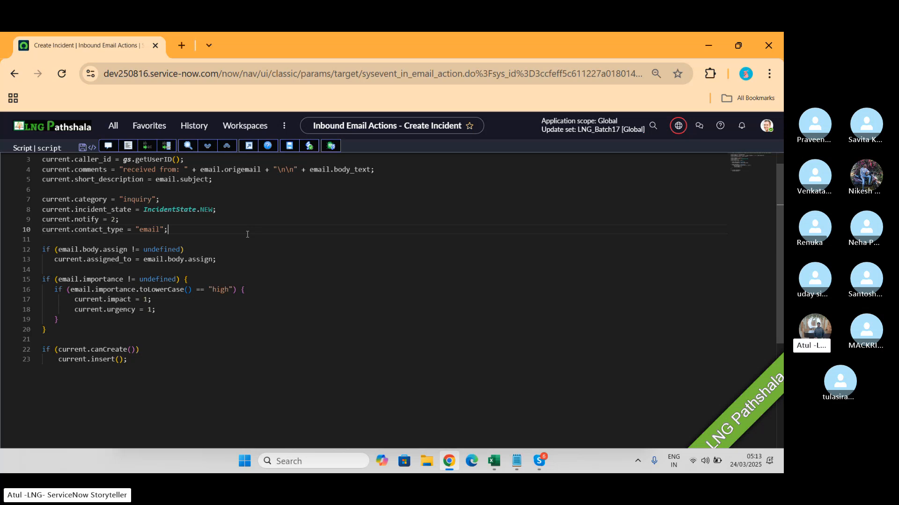
- Restore the Polaris theme to Default in the user preferences and return to the script
left_click(767, 125)
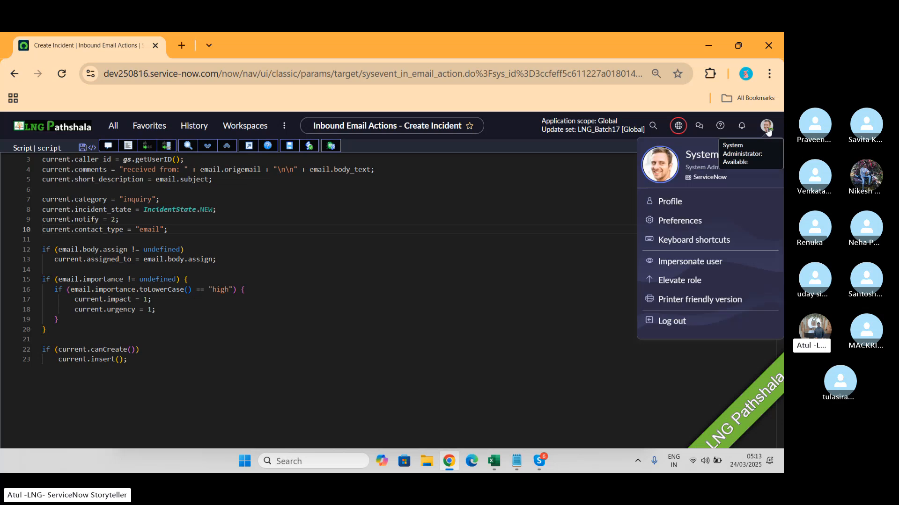
left_click(678, 221)
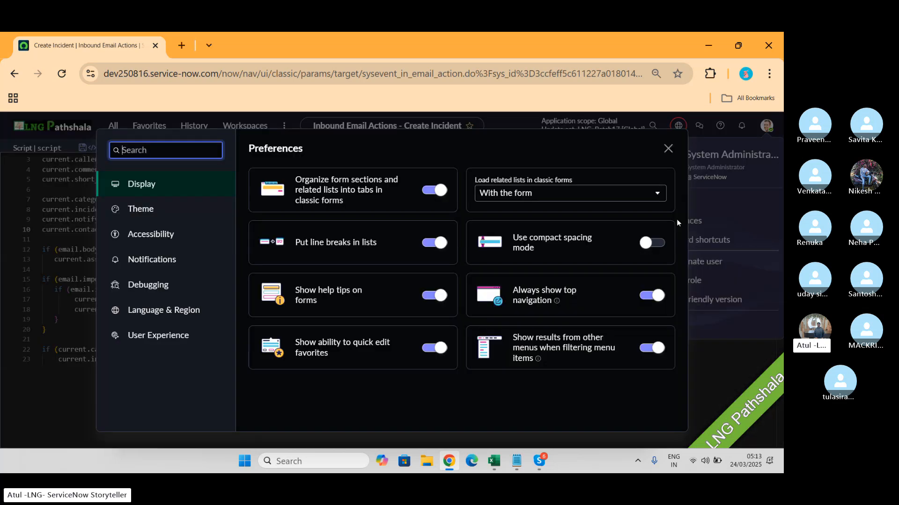
left_click(149, 210)
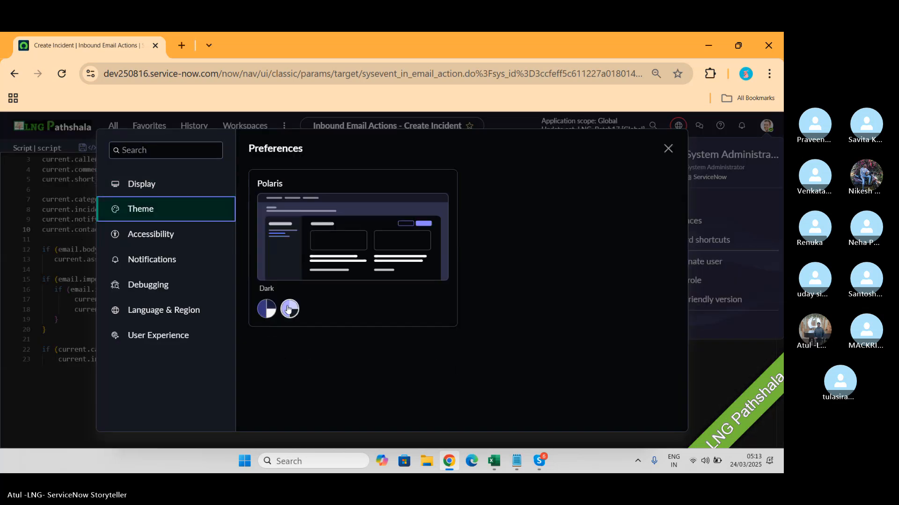
left_click(266, 309)
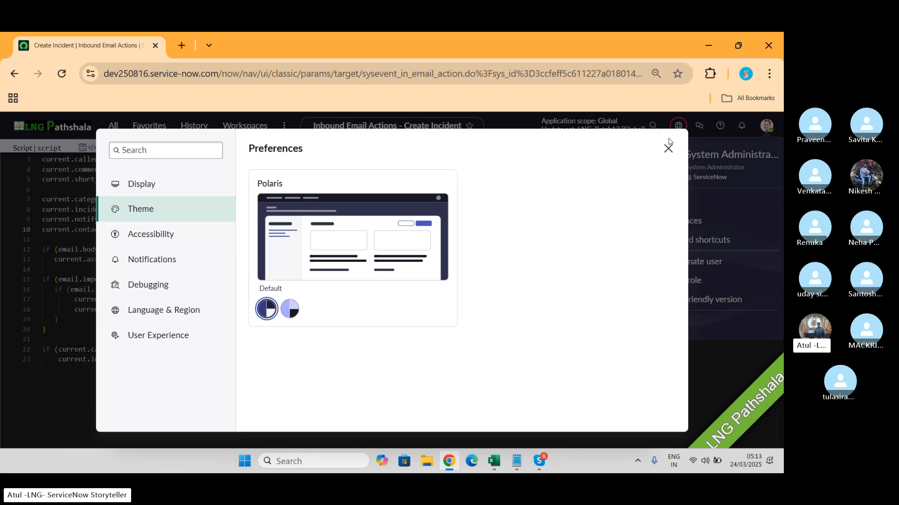
left_click(667, 148)
left_click(373, 224)
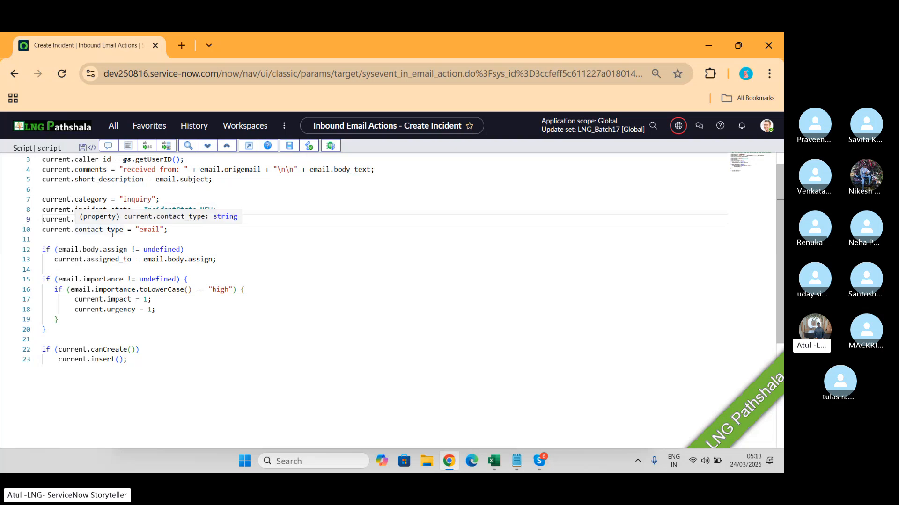
- Open a new incident form at dev250816.service-now.com/incident.do in a new tab and set its Channel to Email
left_click(178, 49)
type("dev250816.service-now.com")
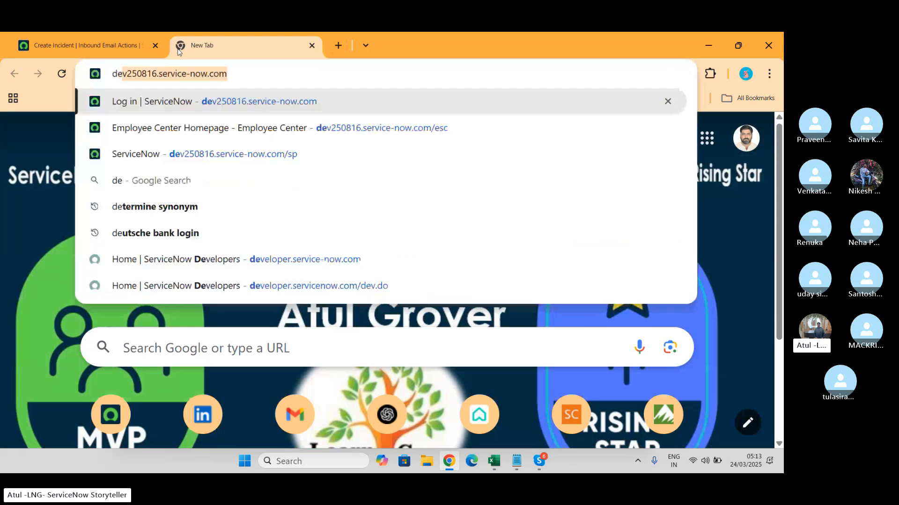
key("Right")
type("/in")
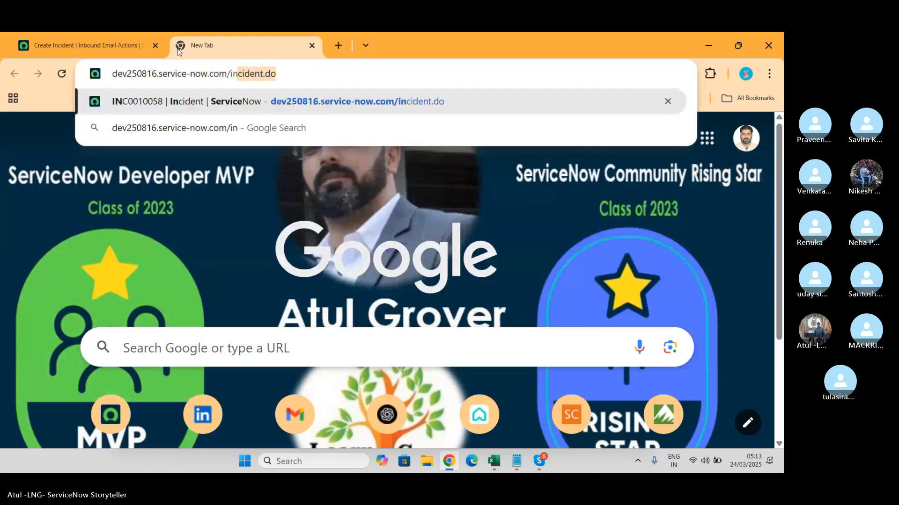
key("Return")
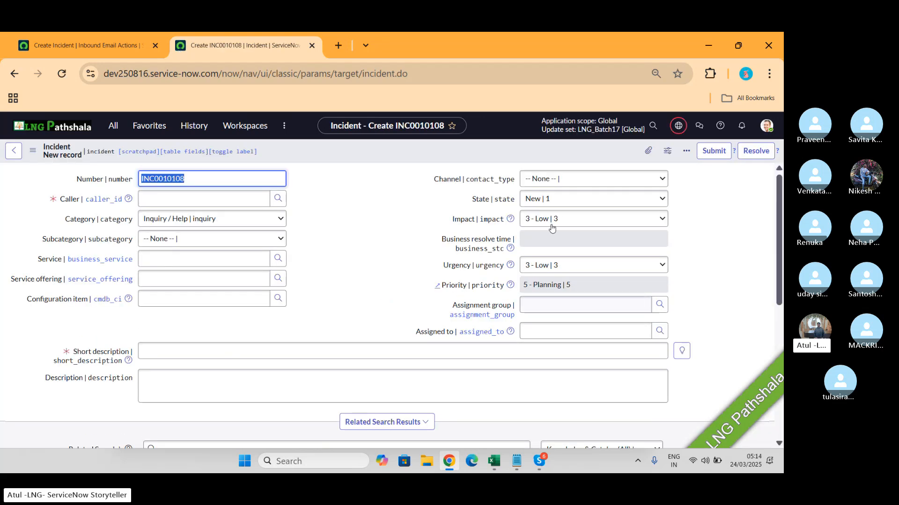
left_click(547, 183)
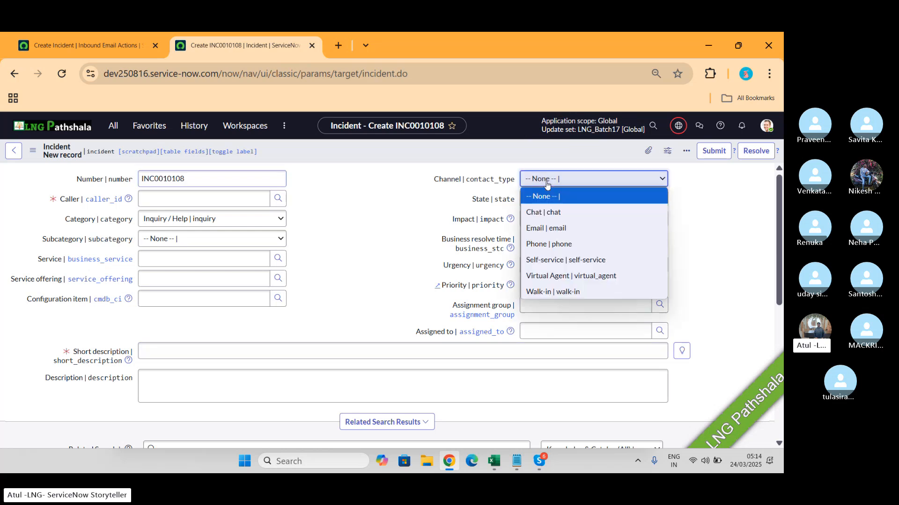
left_click(548, 226)
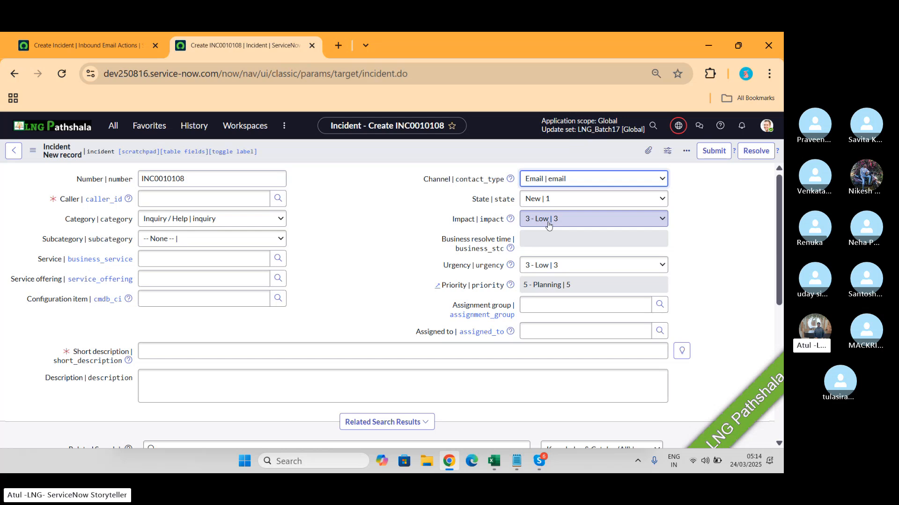
- Return to the Create Incident action's script, check the Skype call window and come back to the script
left_click(80, 47)
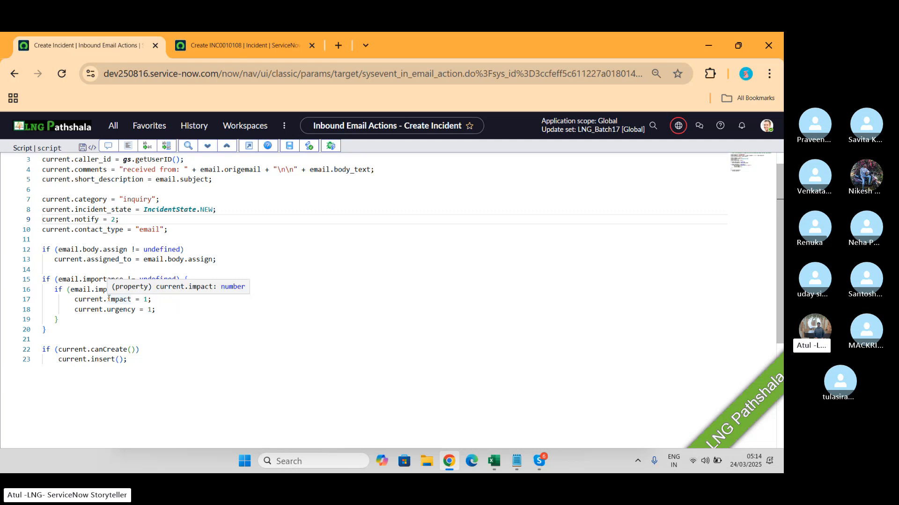
key("alt+Tab")
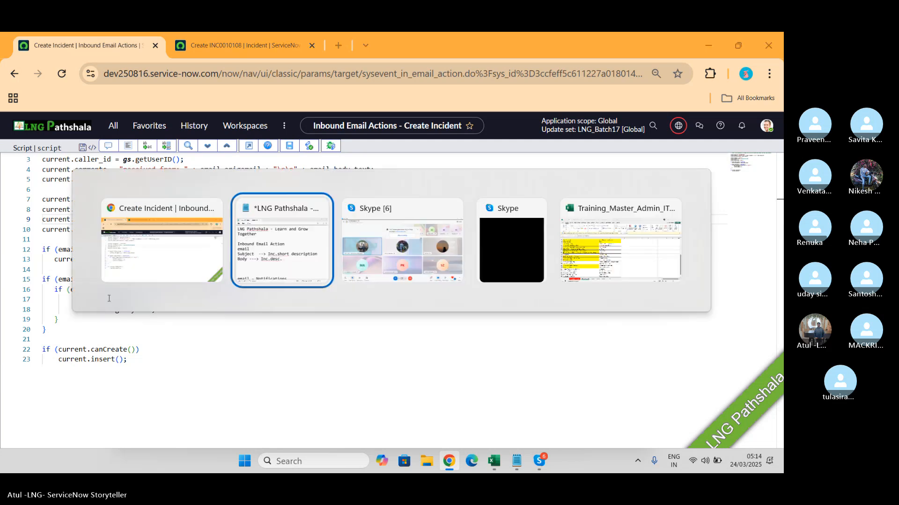
key("alt+Tab")
key("Tab")
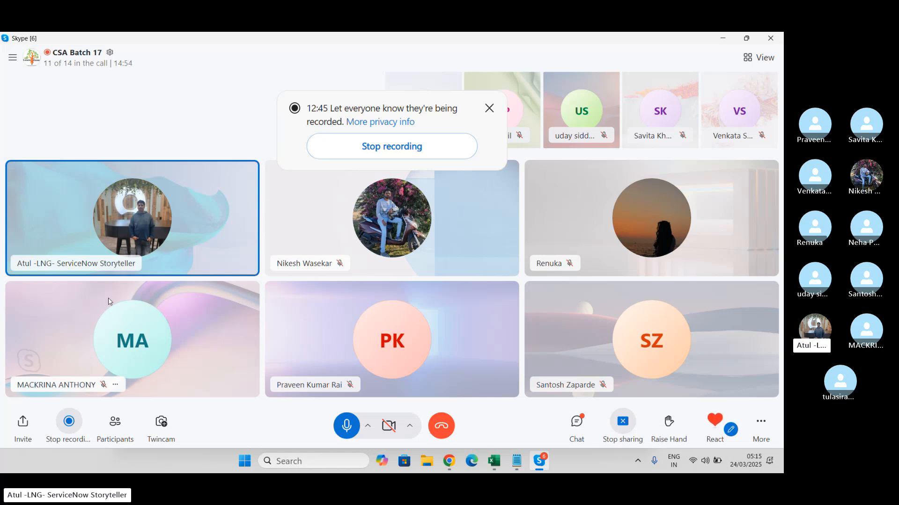
key("alt+Tab")
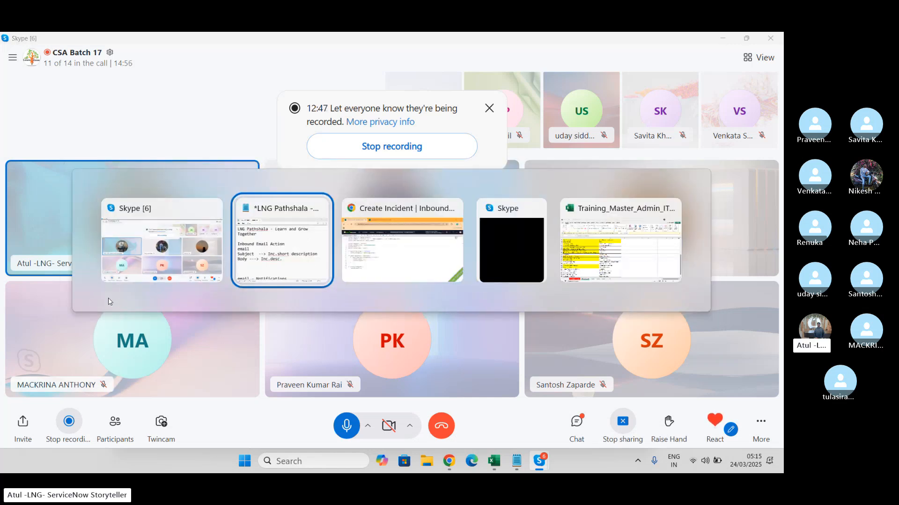
key("alt+Tab")
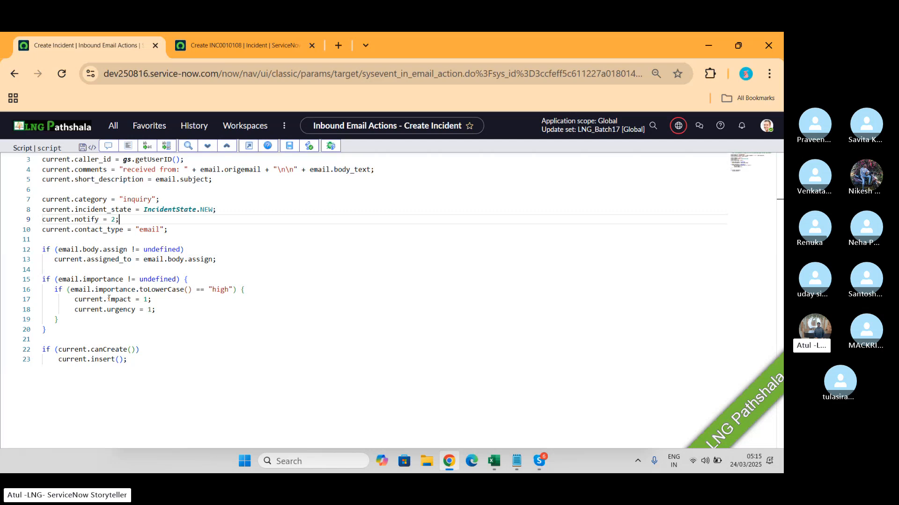
- Exit the script editor's full-screen view and look over the Create Incident form from the script's end to the form header
left_click(249, 148)
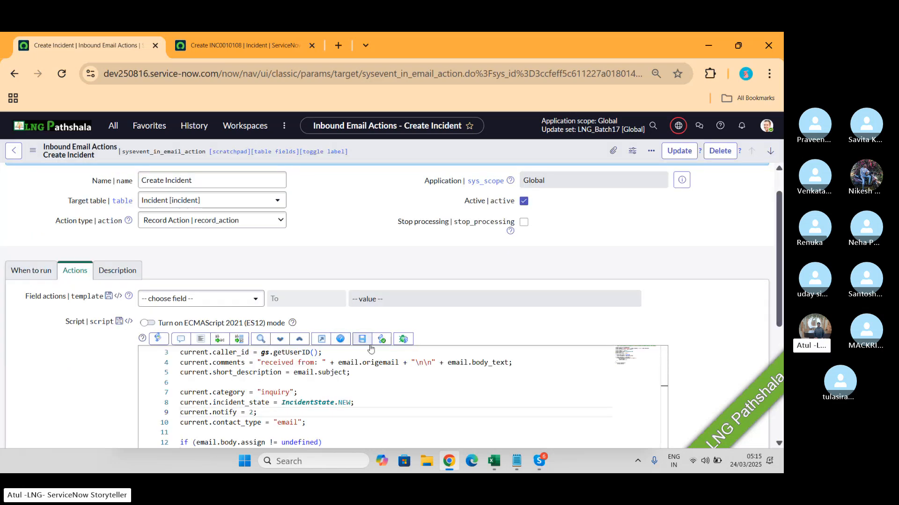
scroll(371, 346, "down", 5)
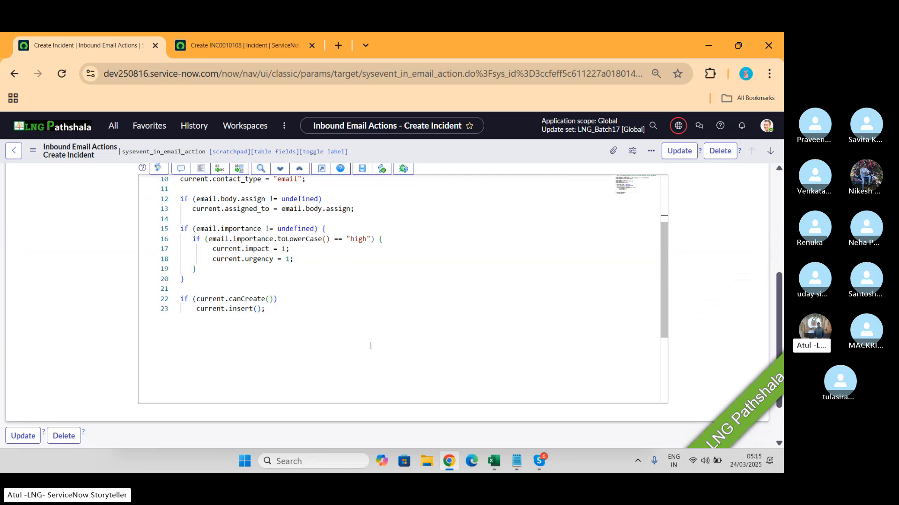
scroll(371, 346, "down", 3)
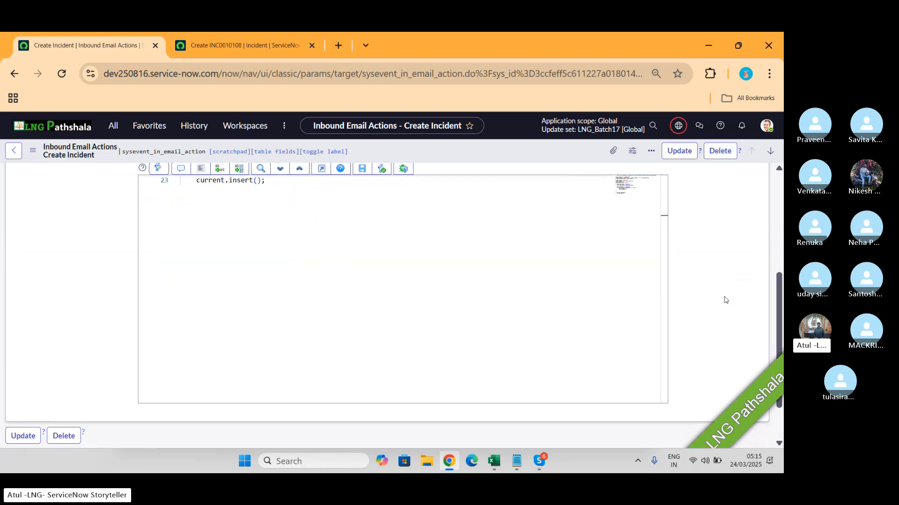
scroll(725, 300, "up", 4)
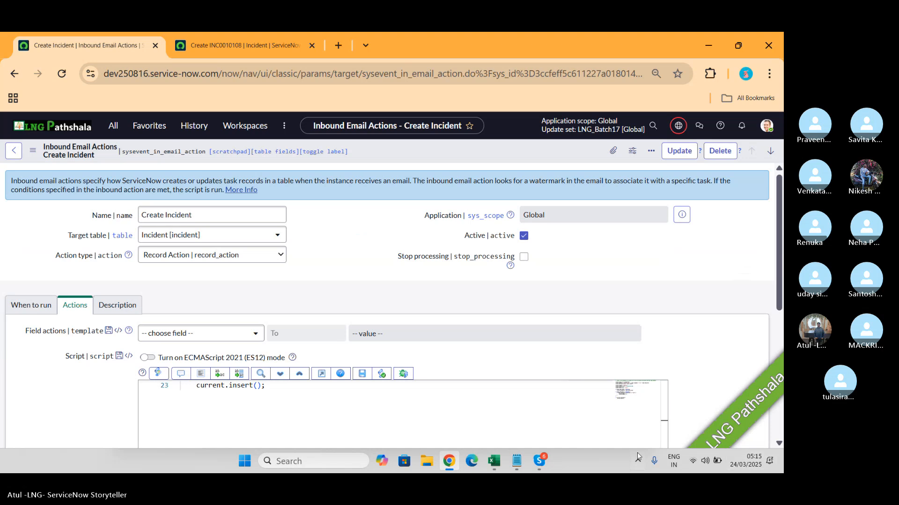
- Switch to the ongoing group call window in Skype
left_click(541, 461)
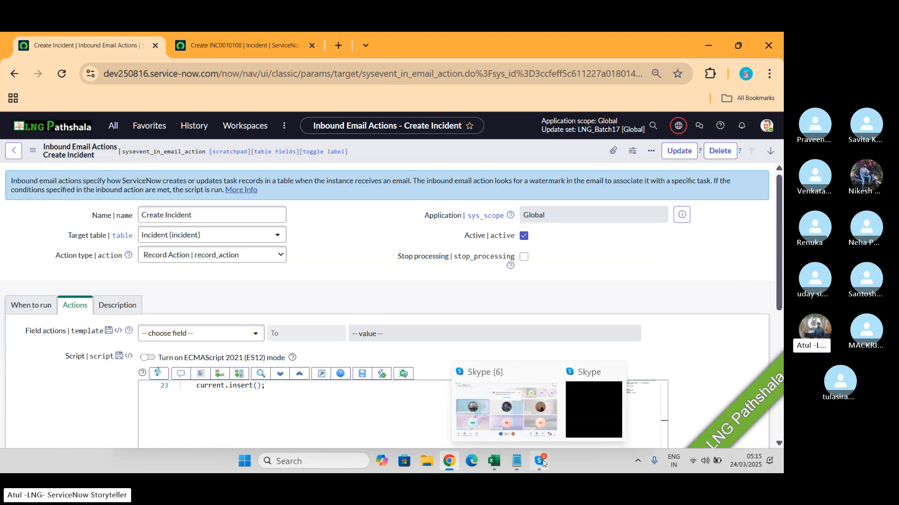
left_click(504, 391)
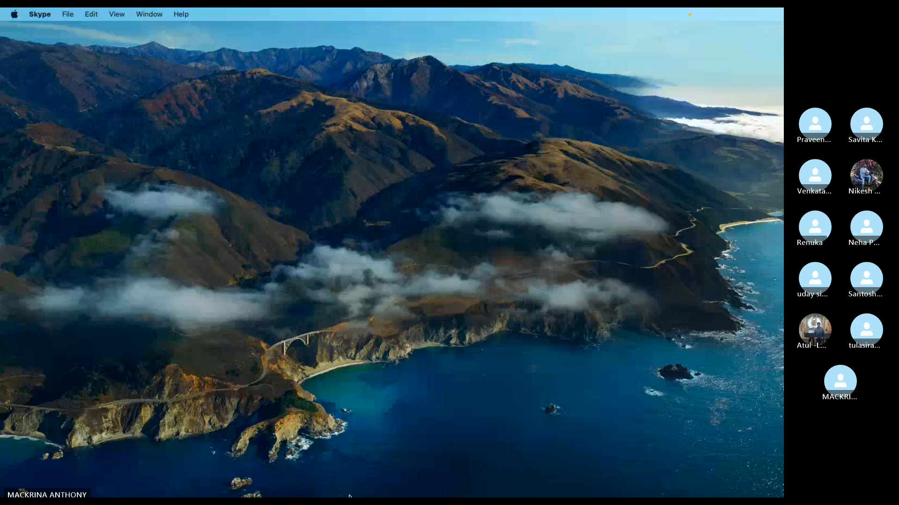
left_click(608, 473)
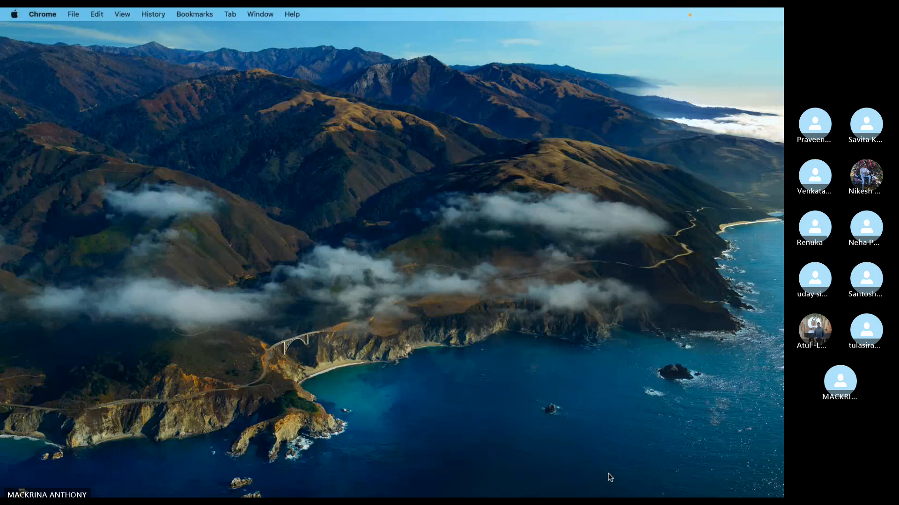
left_click(608, 473)
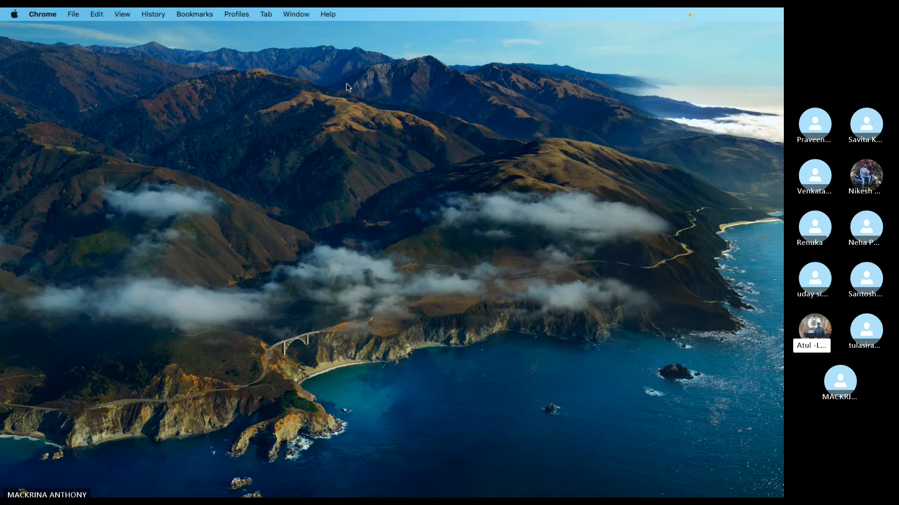
key("super+Tab")
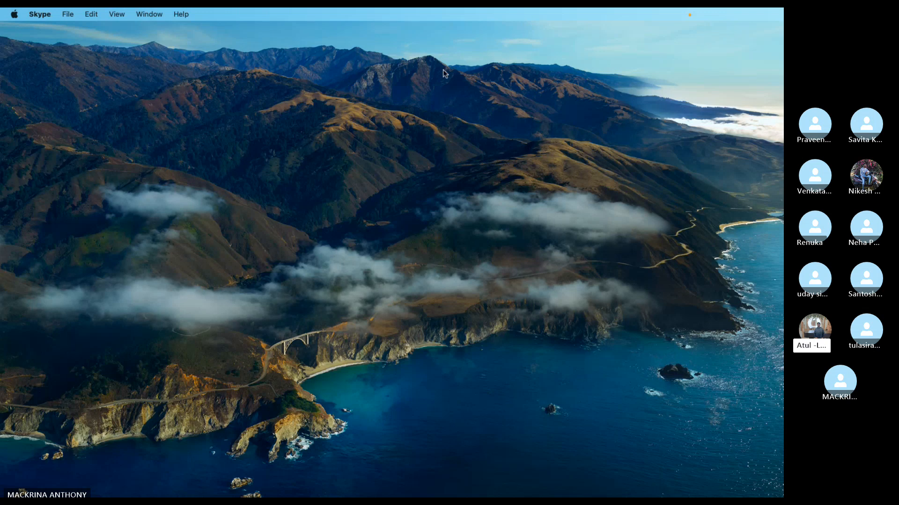
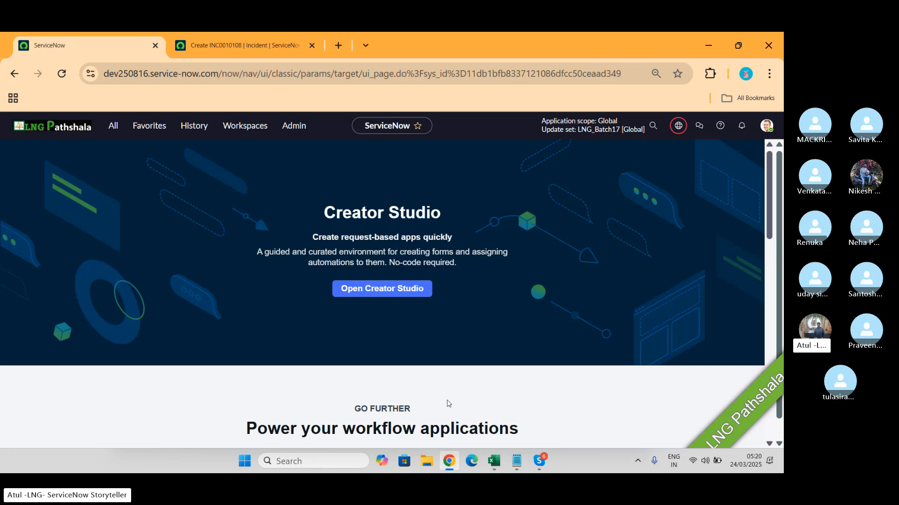
- Find the Inbound Actions module under System Policy > Email and open its list of inbound email actions
left_click(108, 127)
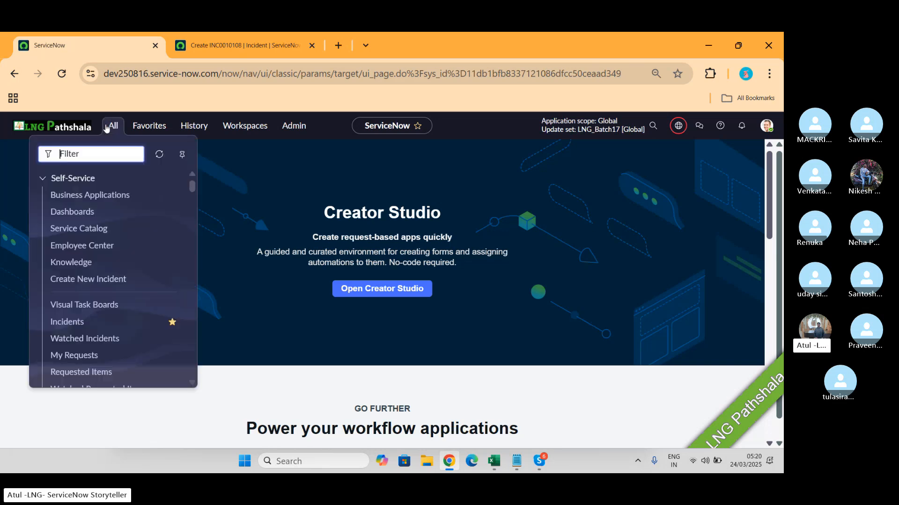
type("in")
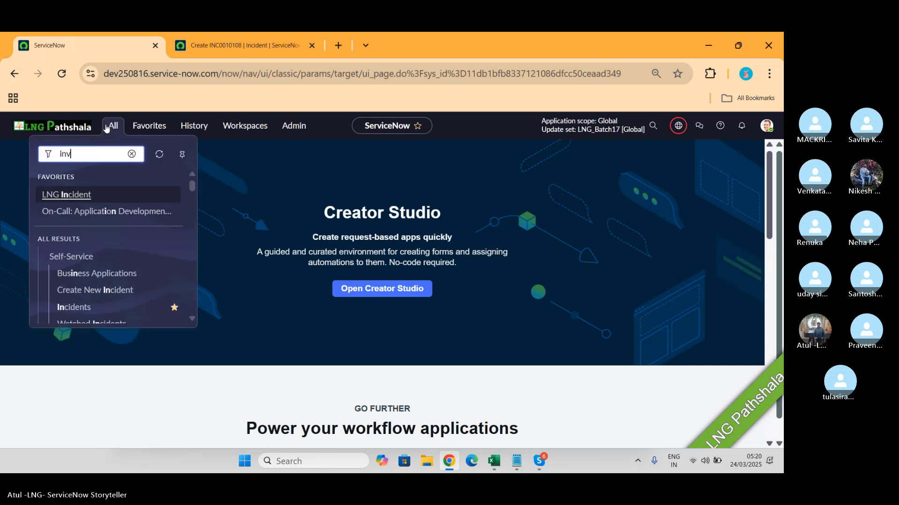
type("bound a")
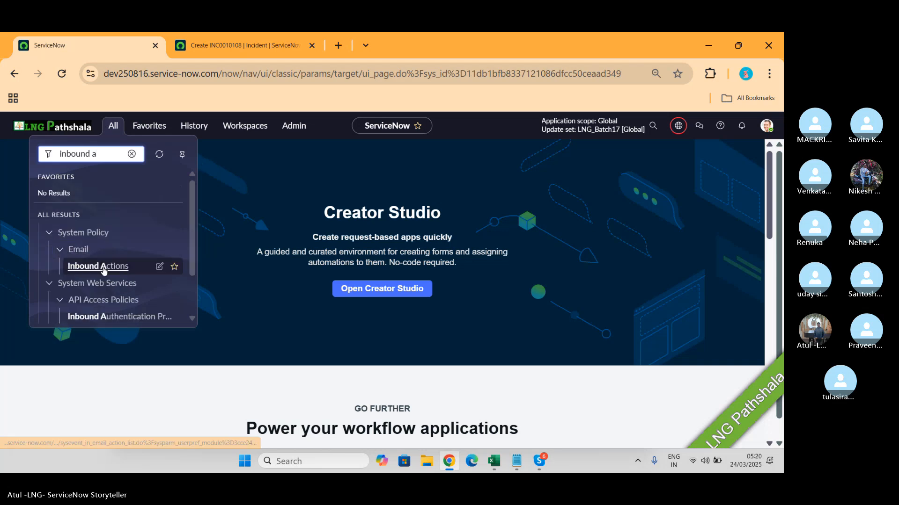
left_click(102, 267)
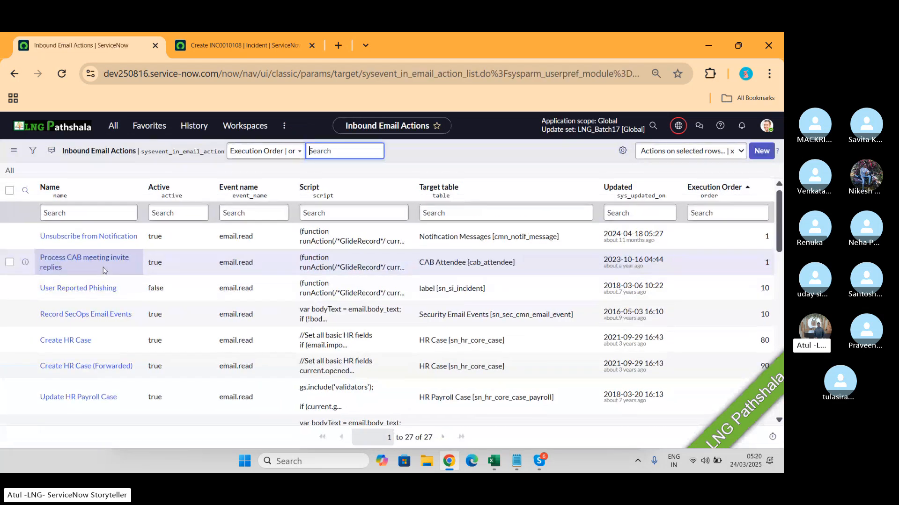
- Filter the inbound email actions by name with "*inci" and open the Update Incident record
left_click(108, 215)
type("*inci")
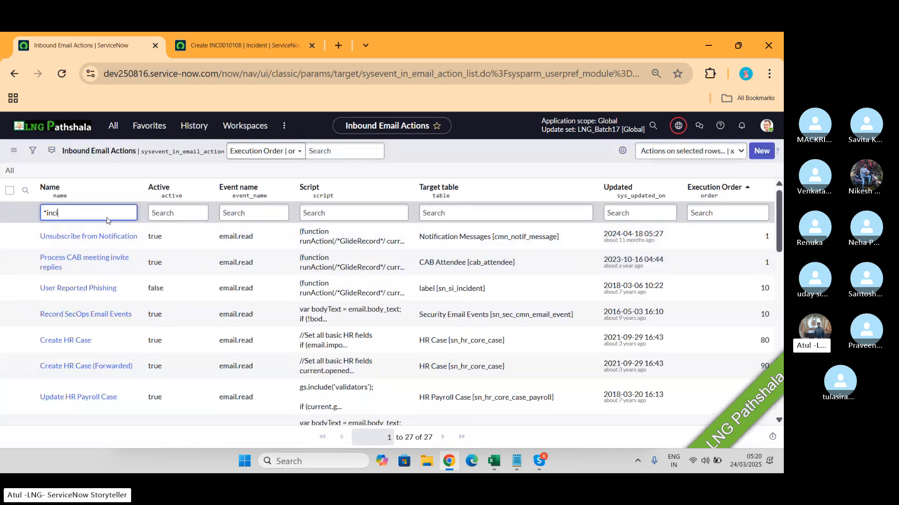
key("Return")
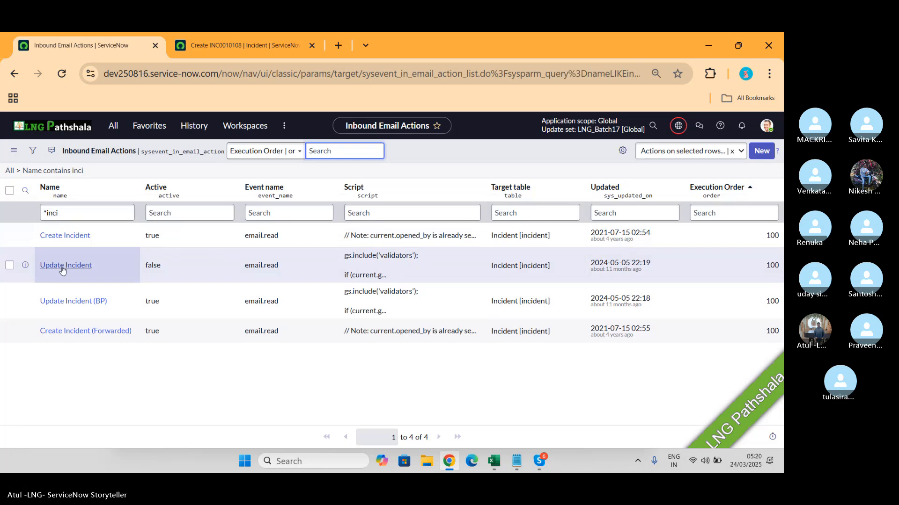
left_click(63, 266)
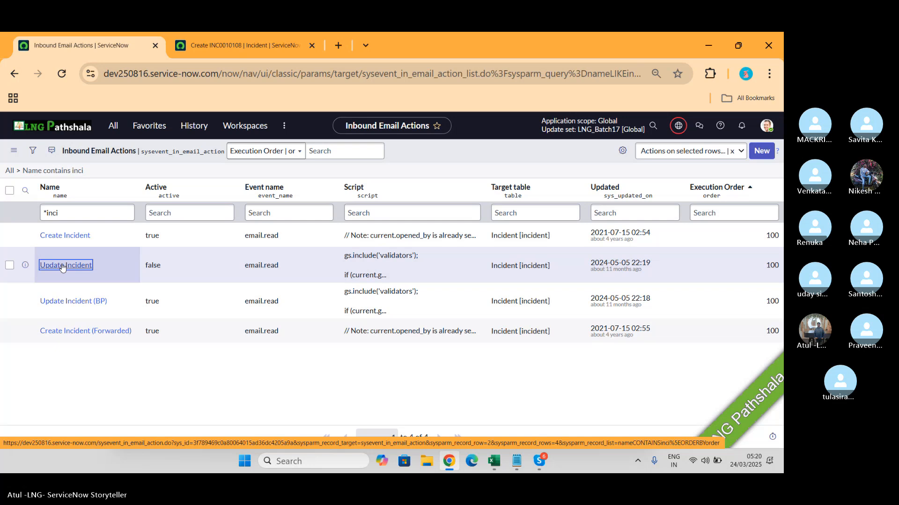
left_click(62, 266)
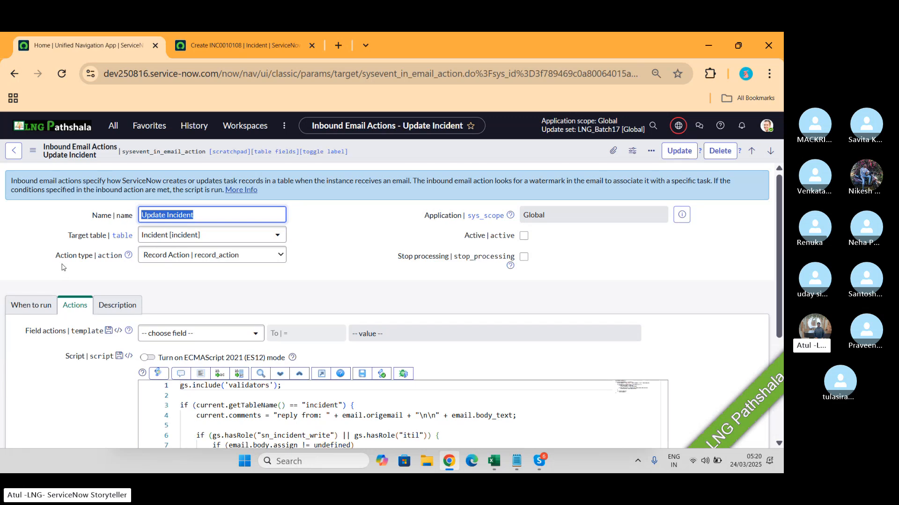
- Review Update Incident's run conditions and its script, focusing on the line that sets current.comments from the email body
left_click(30, 304)
scroll(309, 356, "down", 3)
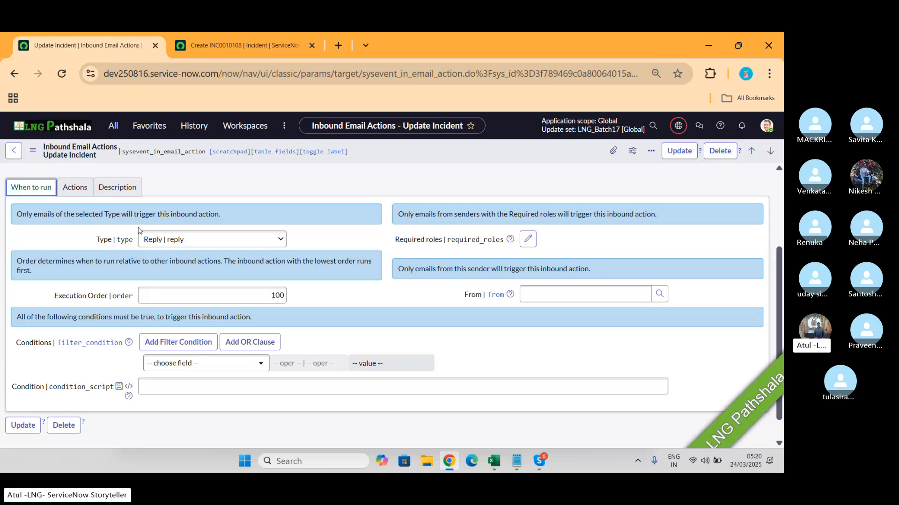
left_click(73, 188)
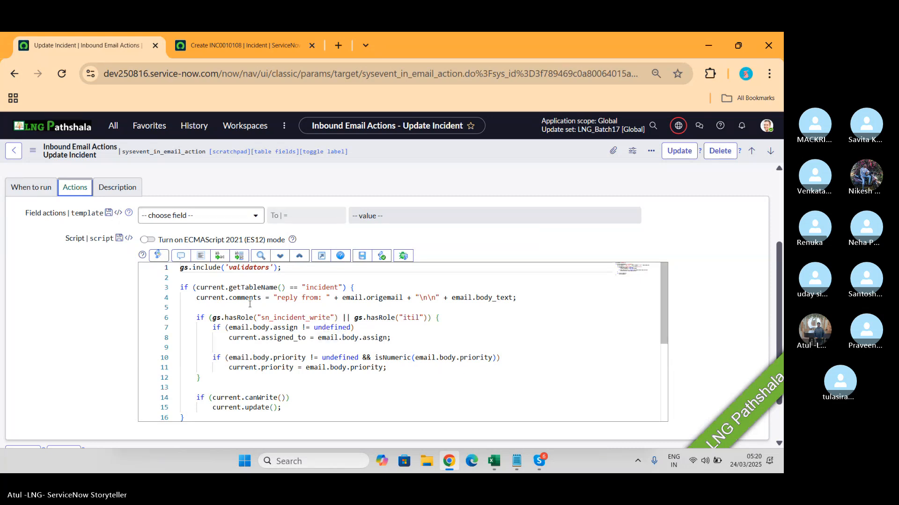
left_click_drag(274, 297, 428, 304)
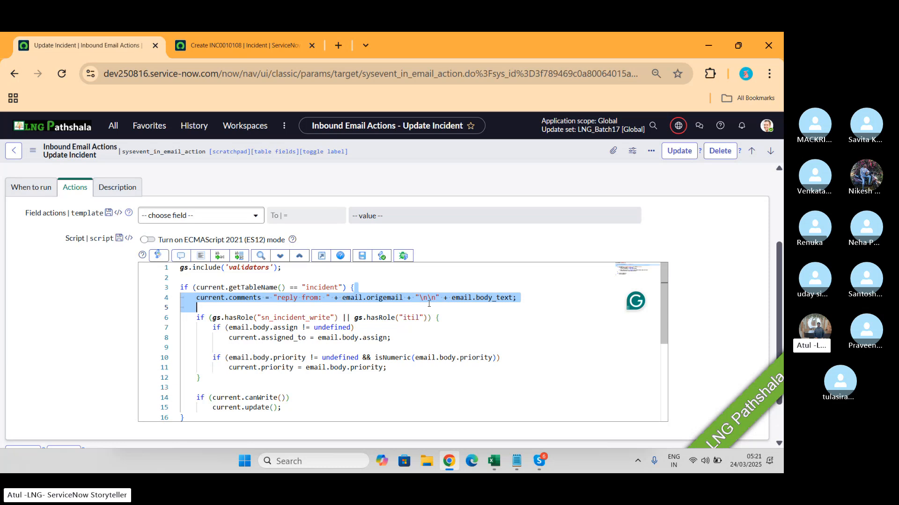
left_click(450, 299)
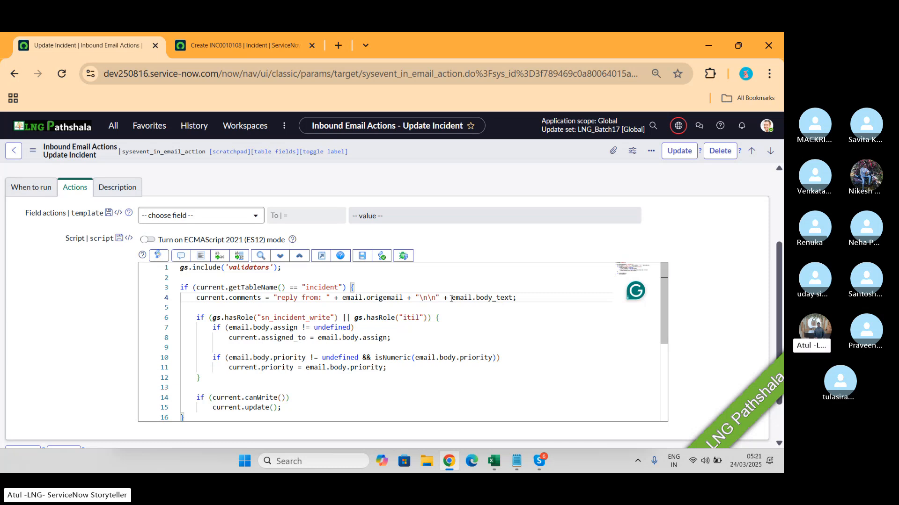
- Search the application navigator for "emails" and open the Emails list under System Logs
left_click(113, 127)
type("email")
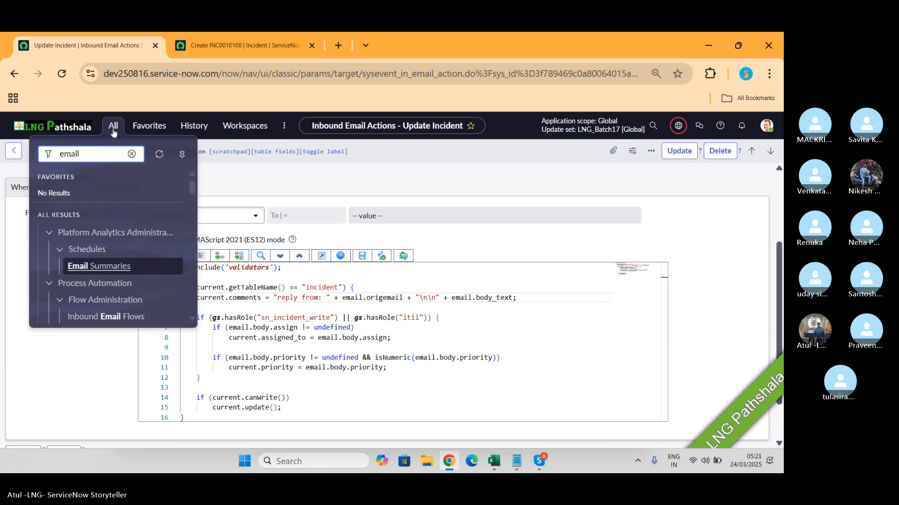
type(" log")
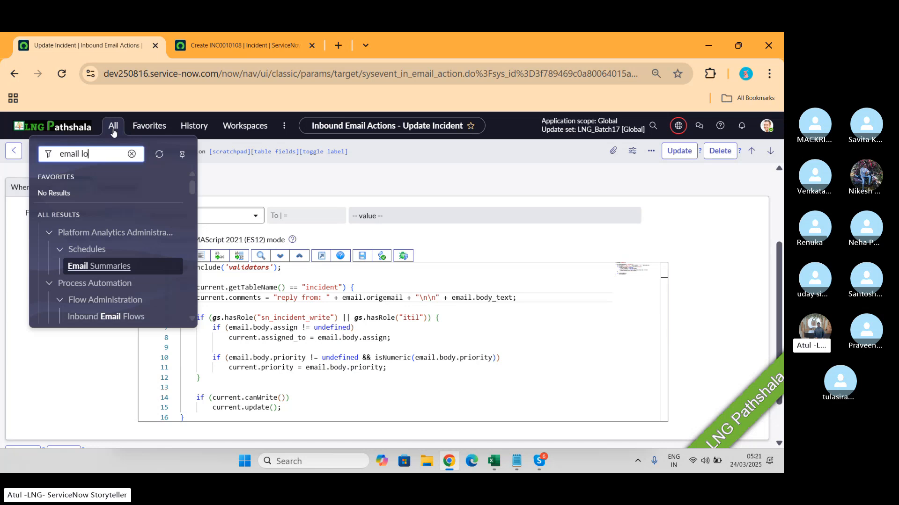
key("BackSpace")
key("BackSpace")
key("BackSpace")
key("BackSpace")
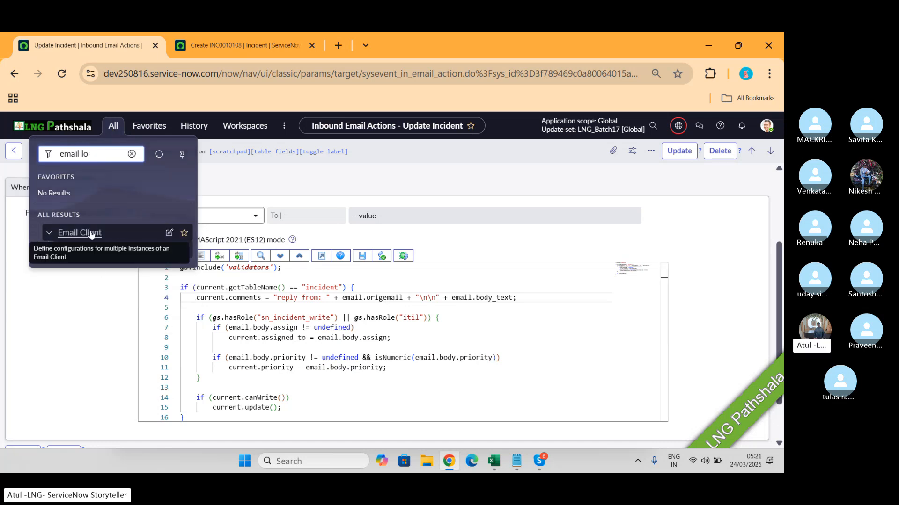
type("s")
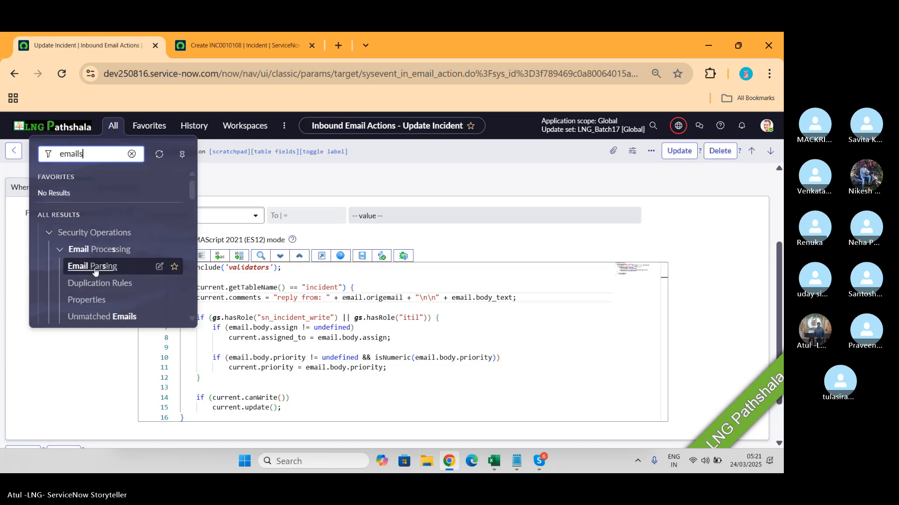
scroll(105, 295, "down", 2)
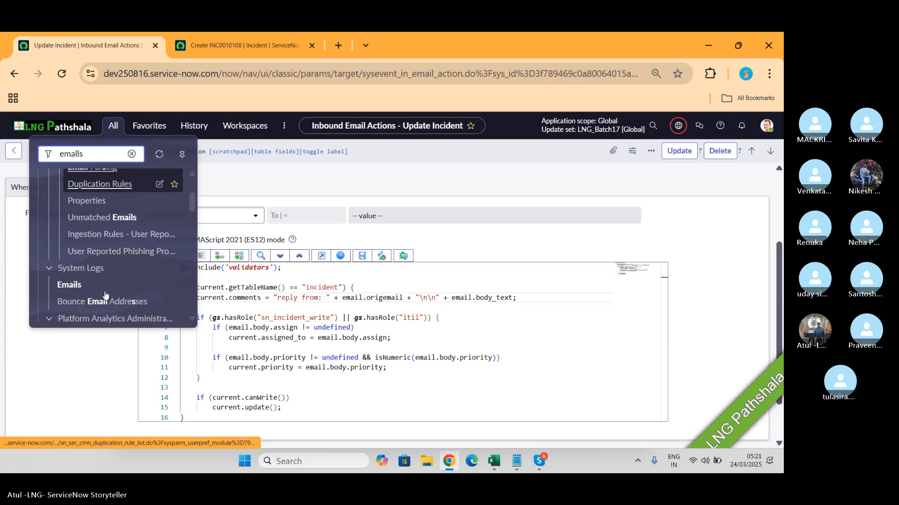
left_click(64, 291)
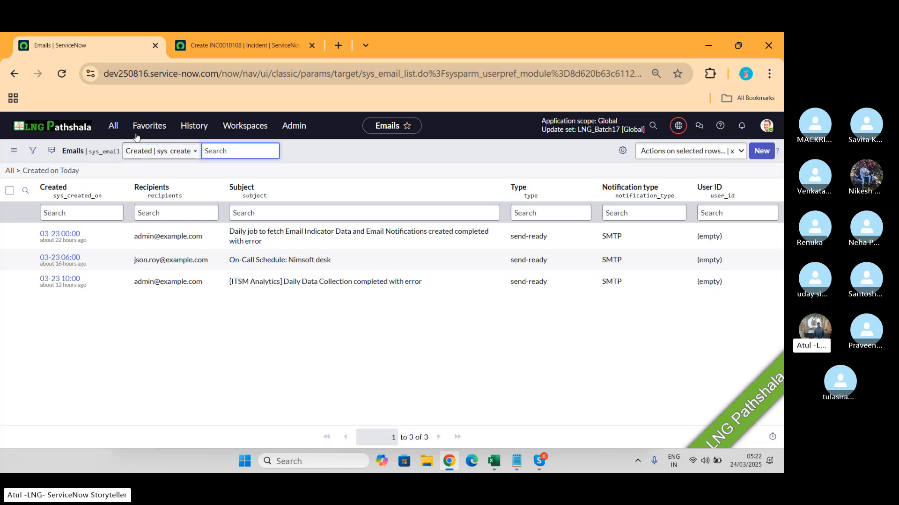
- Check the Skype group call window and return to the Emails list in the browser
key("alt+Tab")
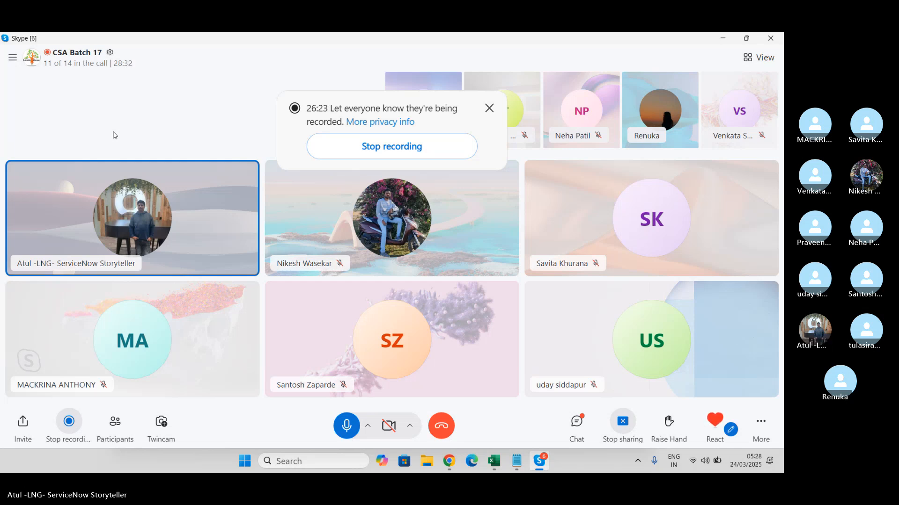
key("alt+Tab")
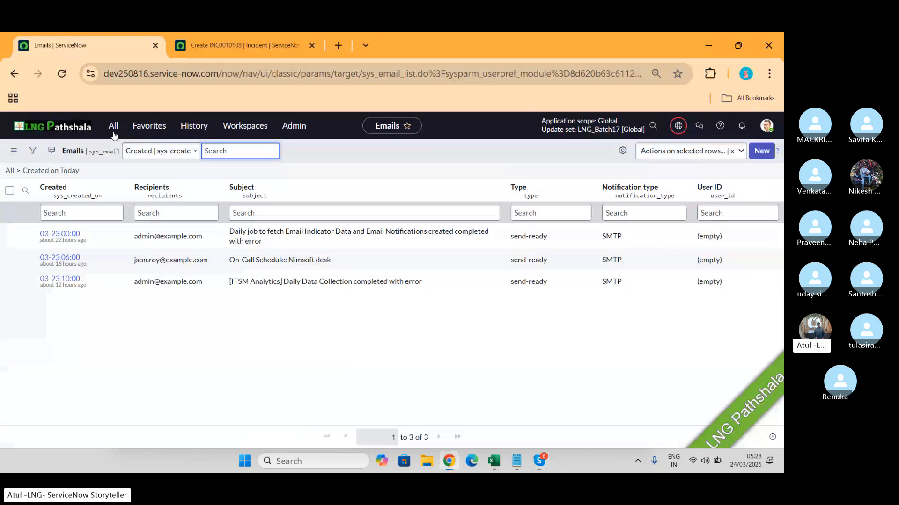
key("alt+Tab")
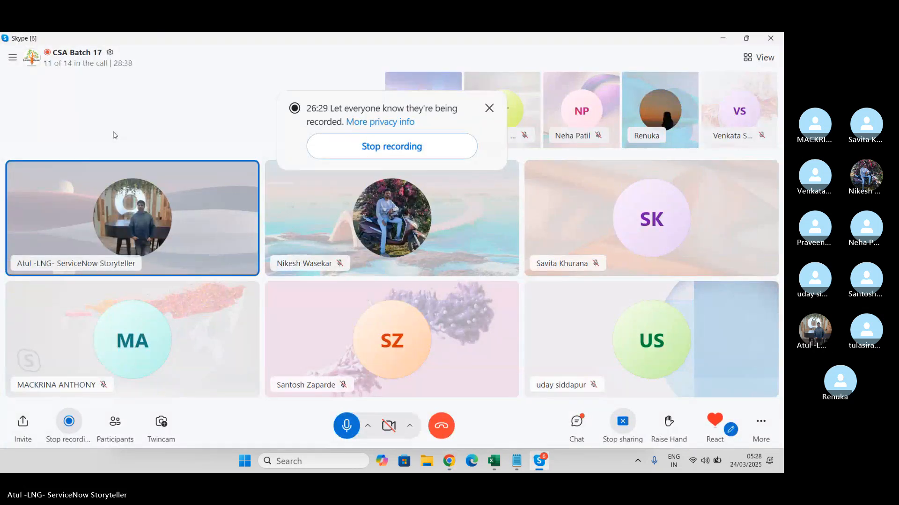
key("alt+Tab")
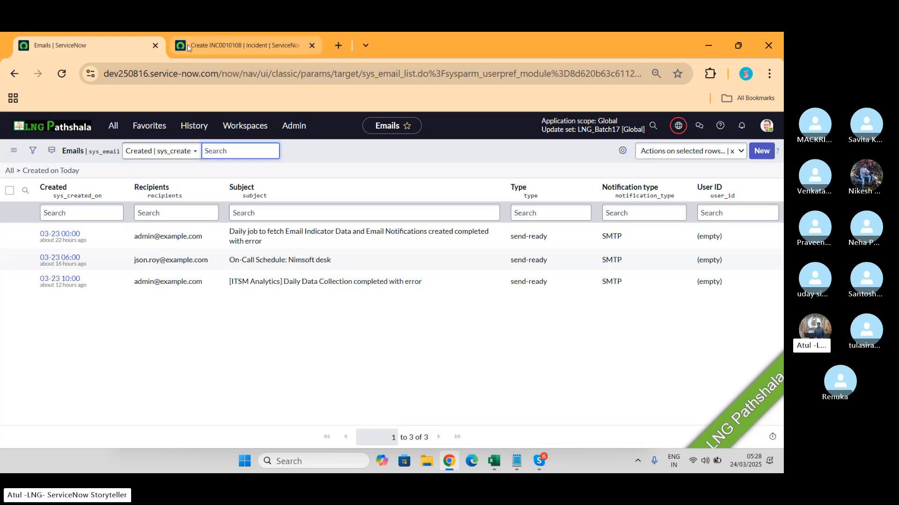
- On the new incident form in the other browser tab, set both Impact and Urgency to 1 - High
left_click(223, 55)
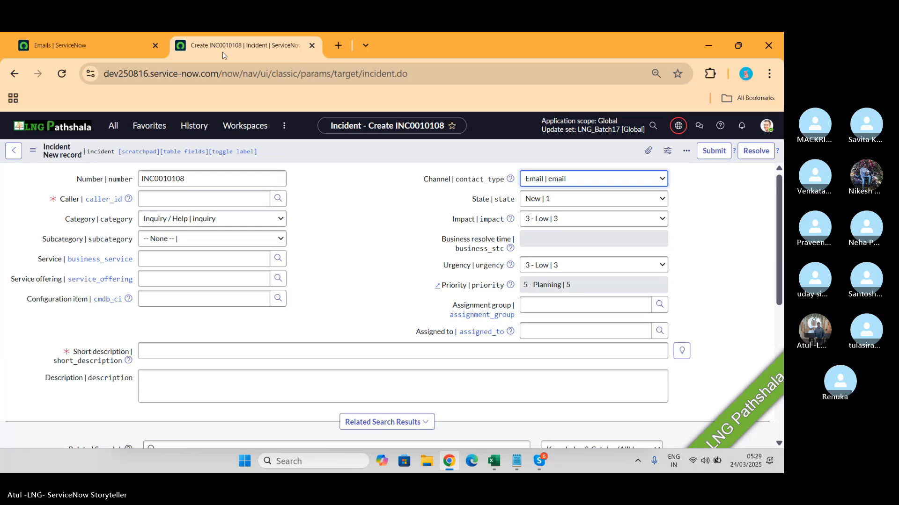
left_click(594, 226)
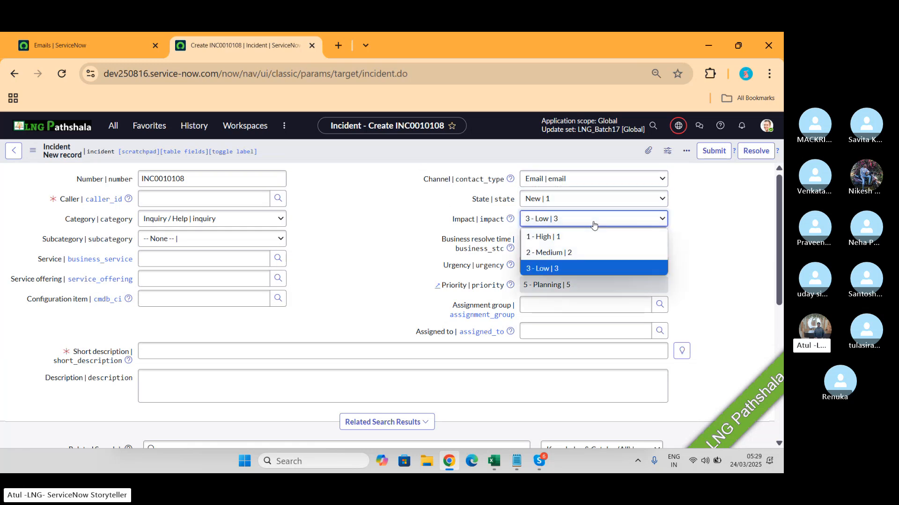
left_click(562, 234)
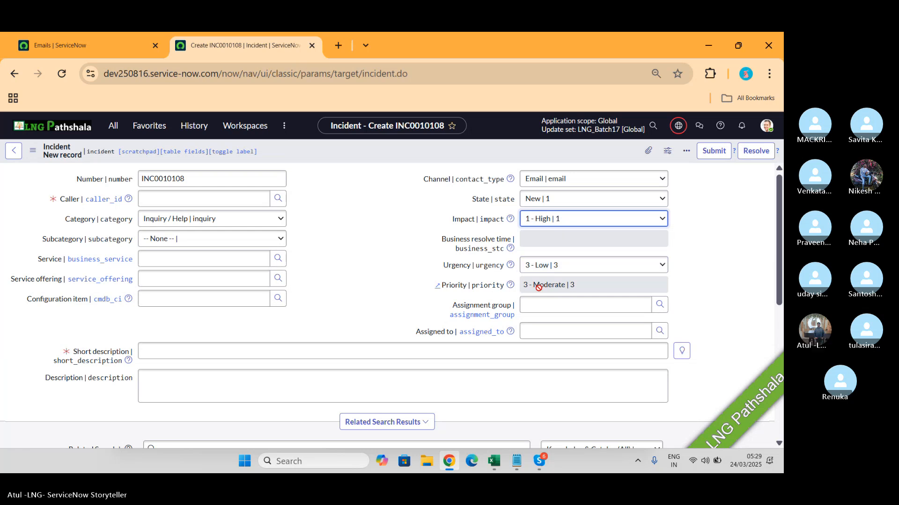
left_click(557, 265)
left_click(549, 281)
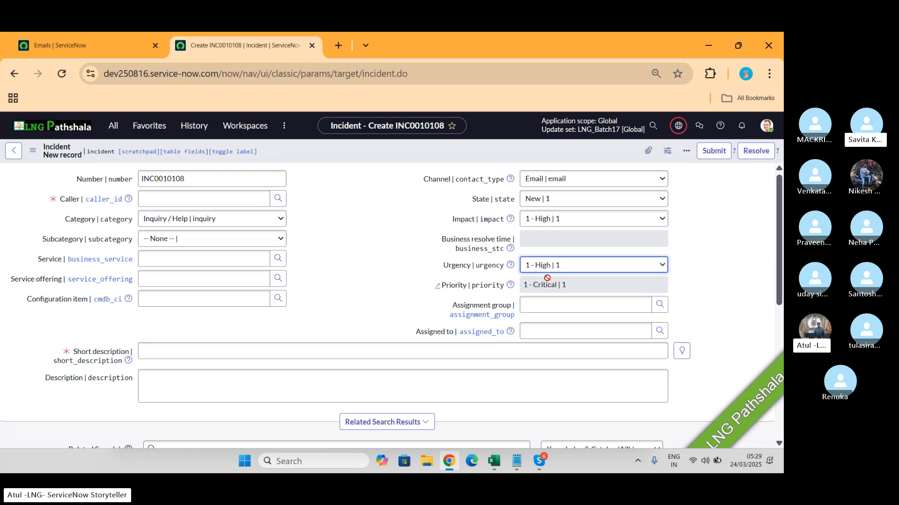
- Switch to the Notepad notes and make blank lines above the Inbound Email Action section
key("alt+Tab")
key("alt+Tab")
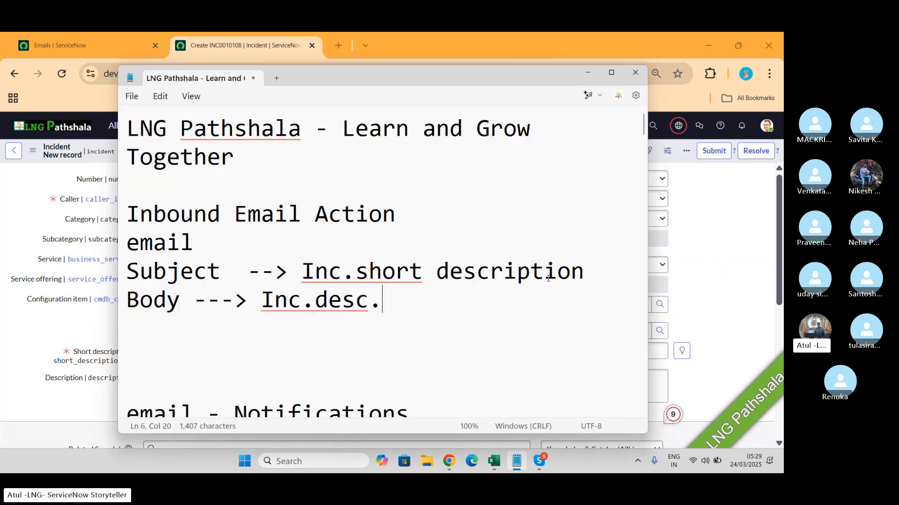
left_click(350, 179)
key("Return")
key("Return")
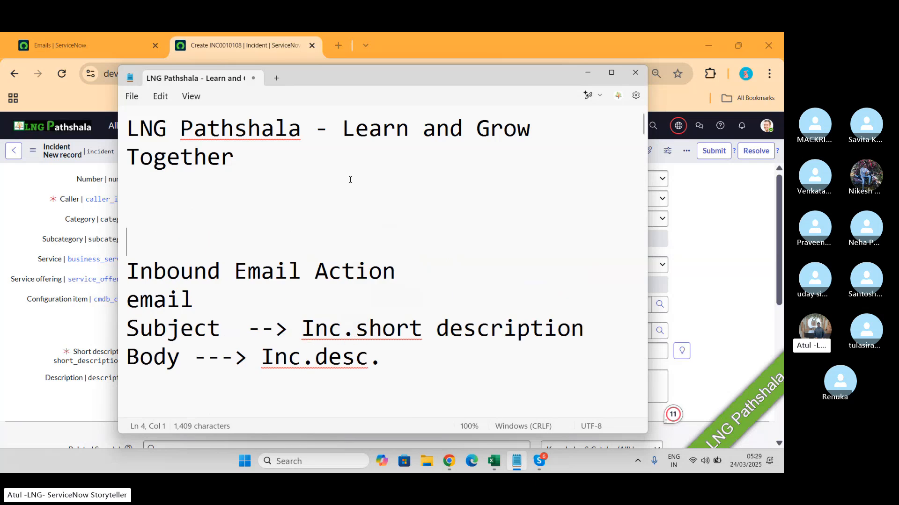
key("Up")
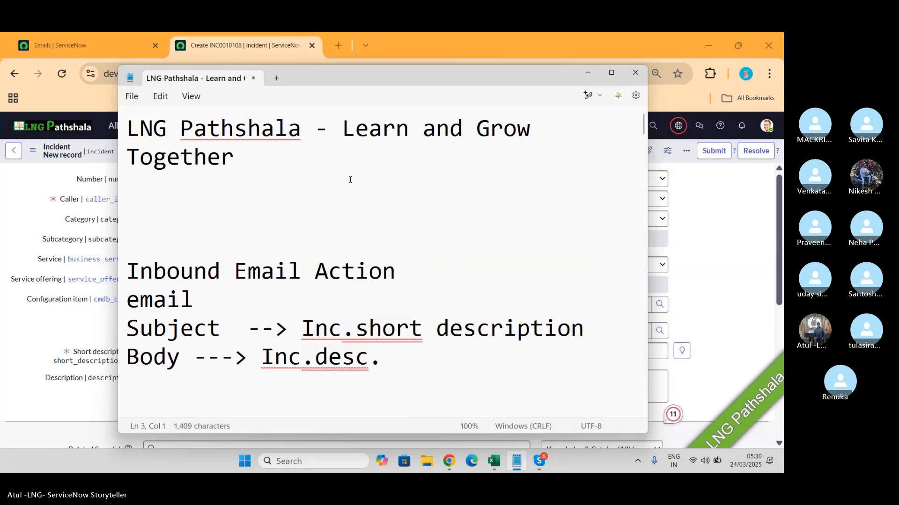
- Write the heading "Priority Matrix" above the Inbound Email Action notes
type("Pir")
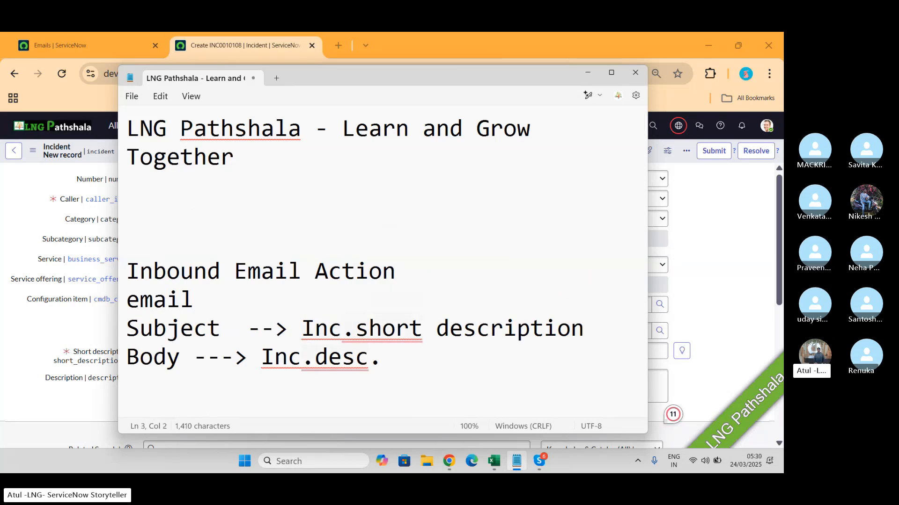
key("BackSpace")
key("BackSpace")
key("BackSpace")
type("riorit")
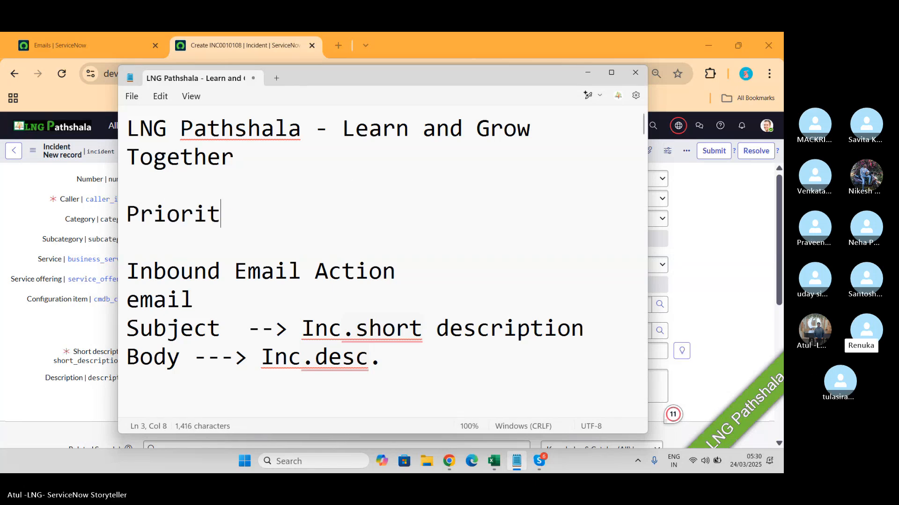
type("y Matrox")
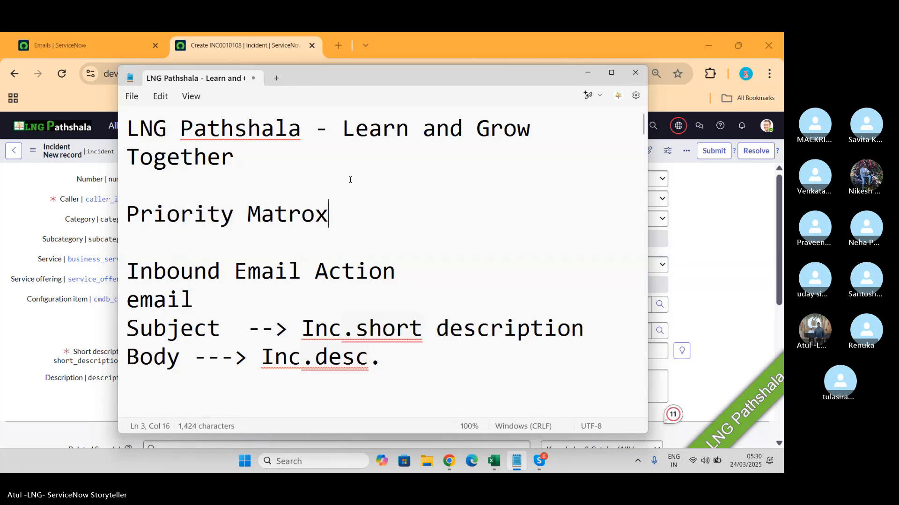
key("BackSpace")
key("BackSpace")
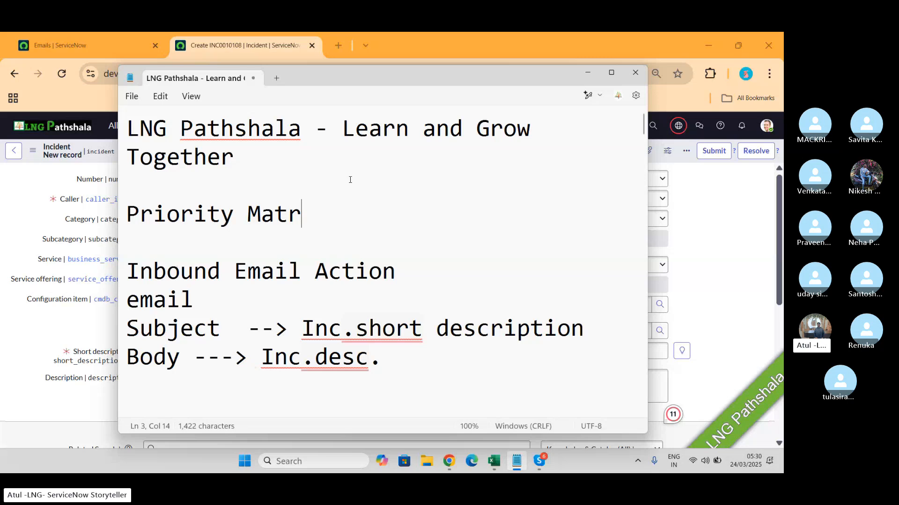
type("ix")
- Add the line "2*2" under the Priority Matrix heading in the notes
key("Return")
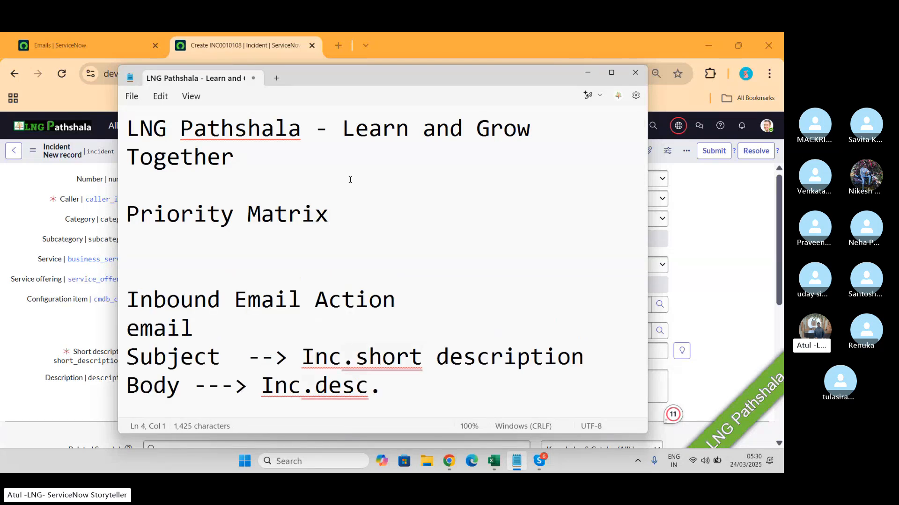
type("2*")
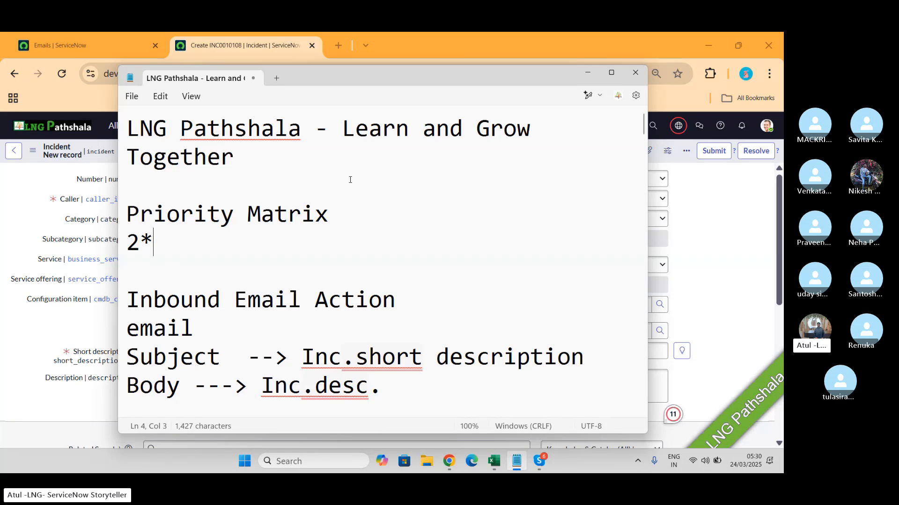
type("2")
- Switch to the Training_Master_Admin_ITSM_CSM_BA workbook in Excel and enter the label "Urgency" in cell A2 of the blank Sheet4
left_click(492, 463)
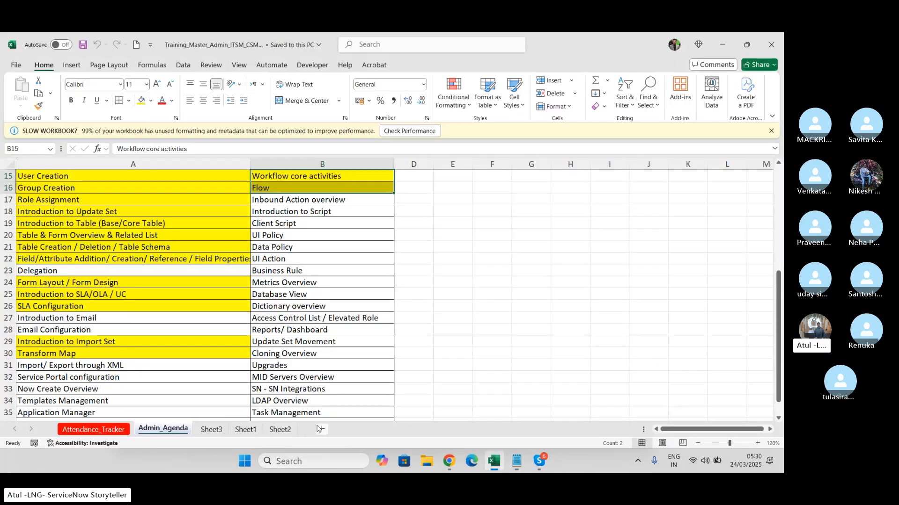
left_click(322, 430)
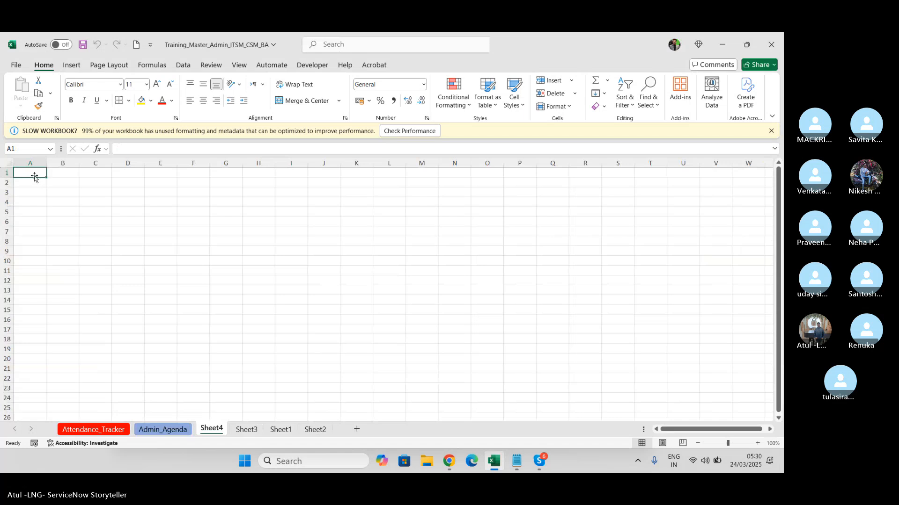
type("U")
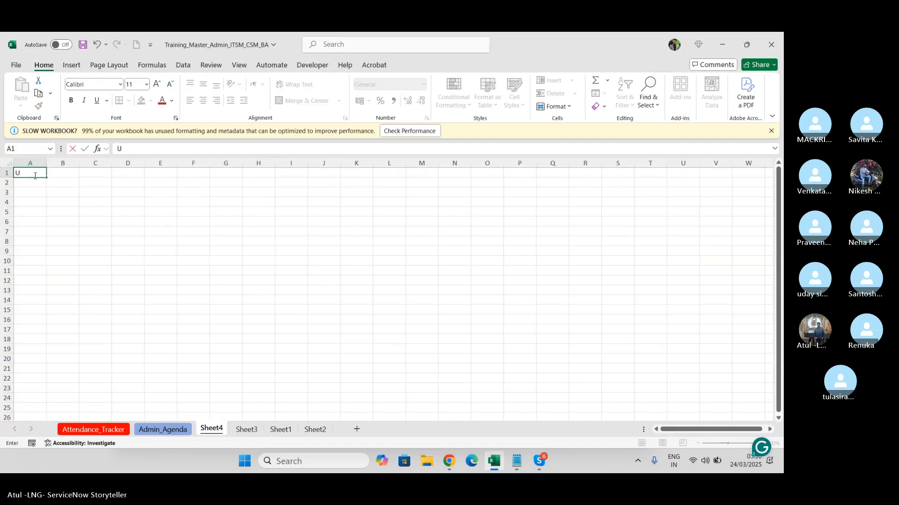
key("Return")
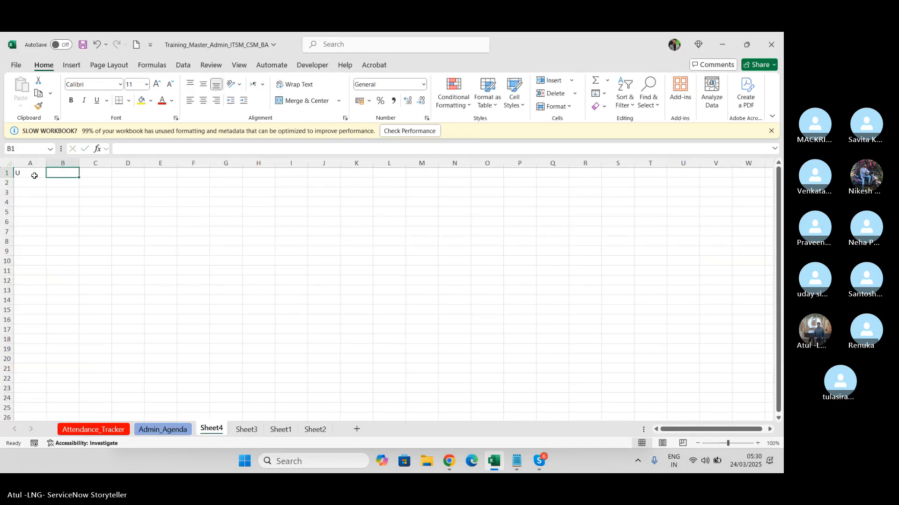
type("Ureg")
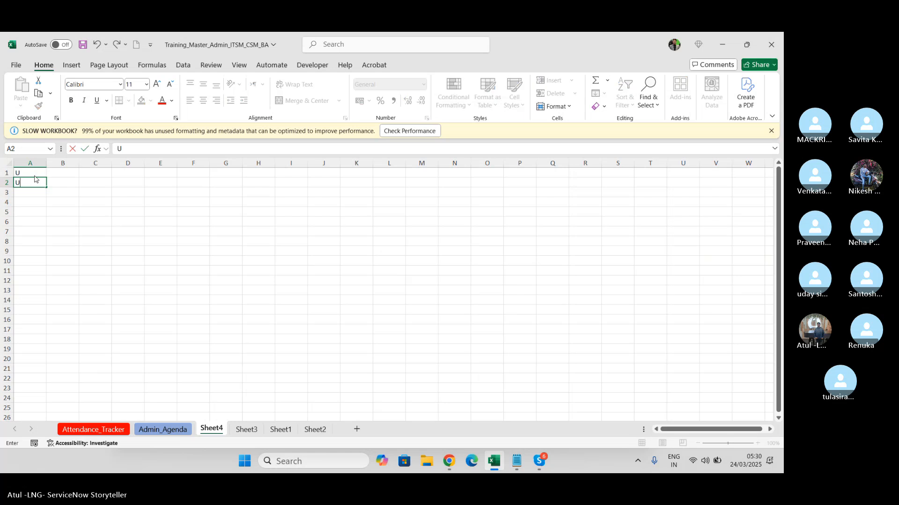
key("BackSpace")
key("BackSpace")
type("gency")
key("Tab")
- Clear the stray letter from cell A1 and enter the label "Impact" in cell B1
left_click(34, 175)
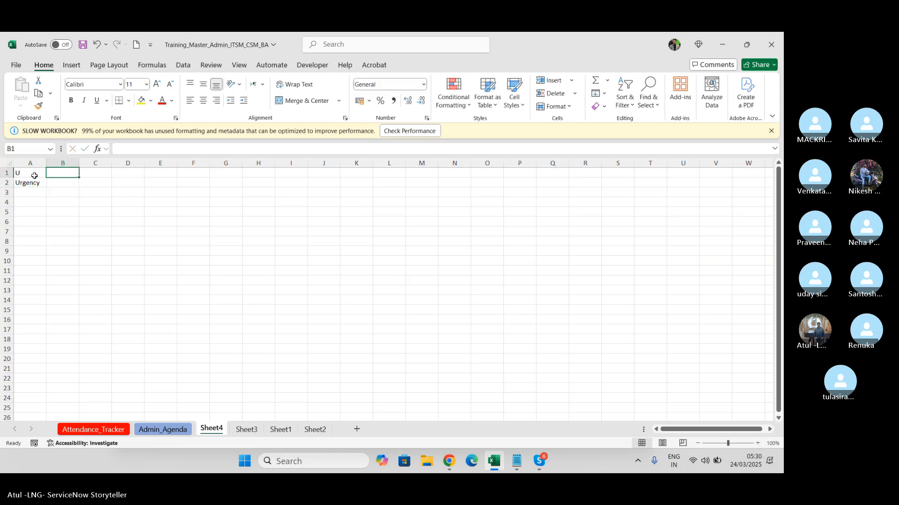
key("Delete")
key("Tab")
type("Imap")
key("BackSpace")
key("BackSpace")
type("p")
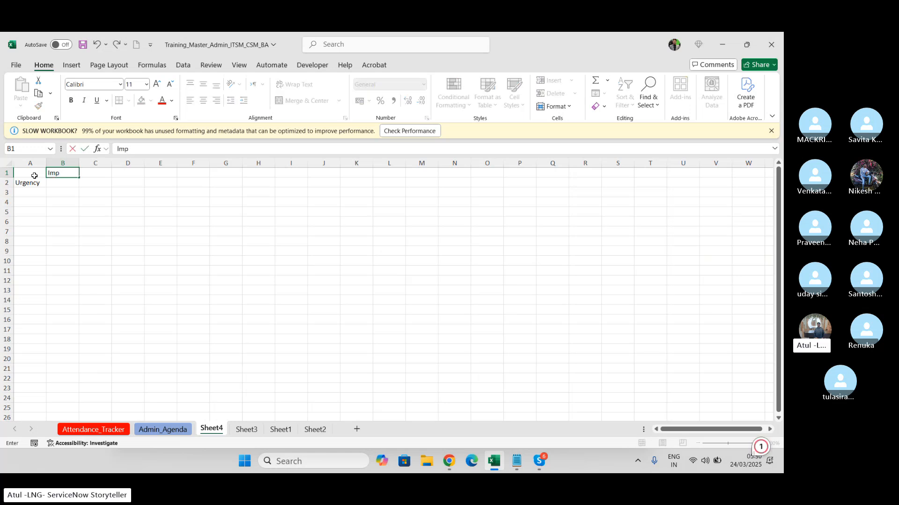
type("act")
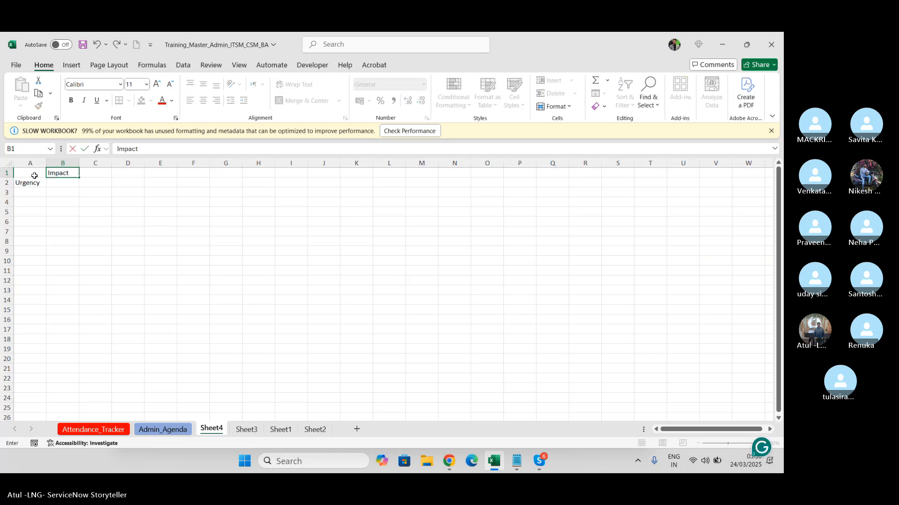
key("Return")
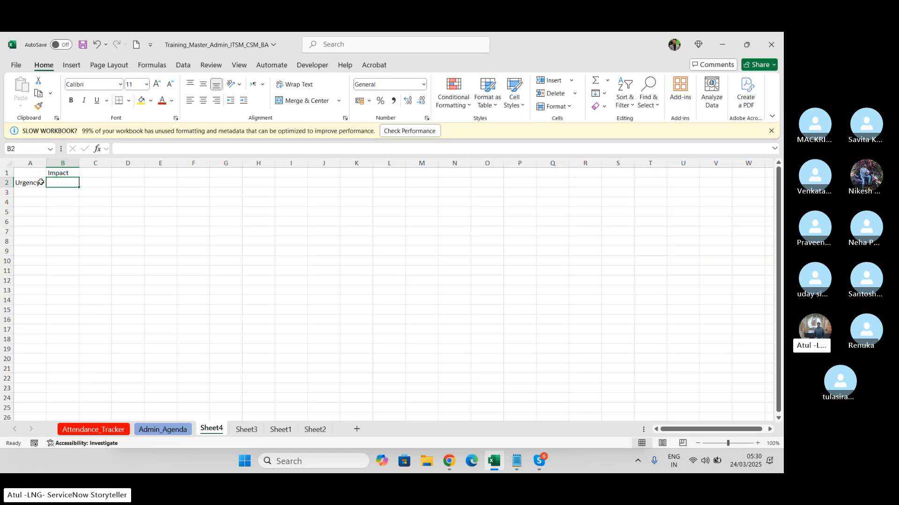
- Extend the labels to "Urgency 1" and "Impact 1", and enter 1 as their priority in cell B2
left_click(41, 182)
double_click(42, 183)
type("1")
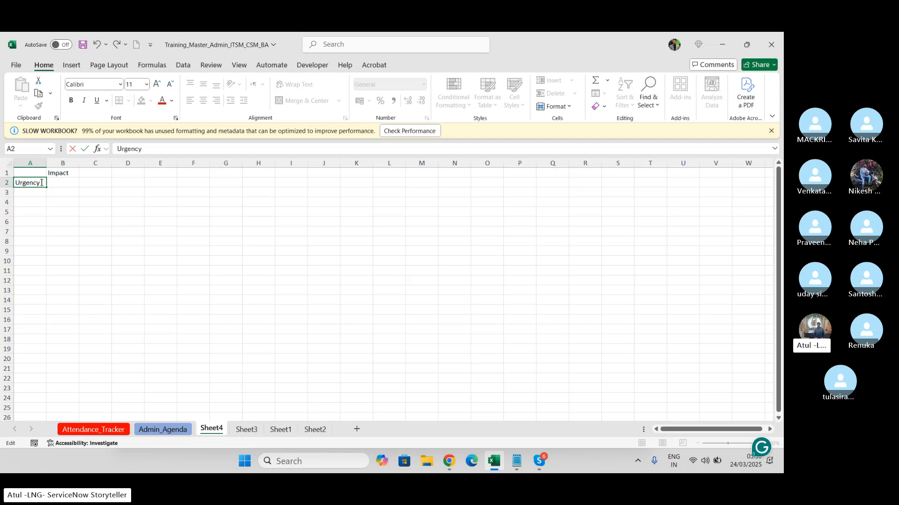
double_click(74, 171)
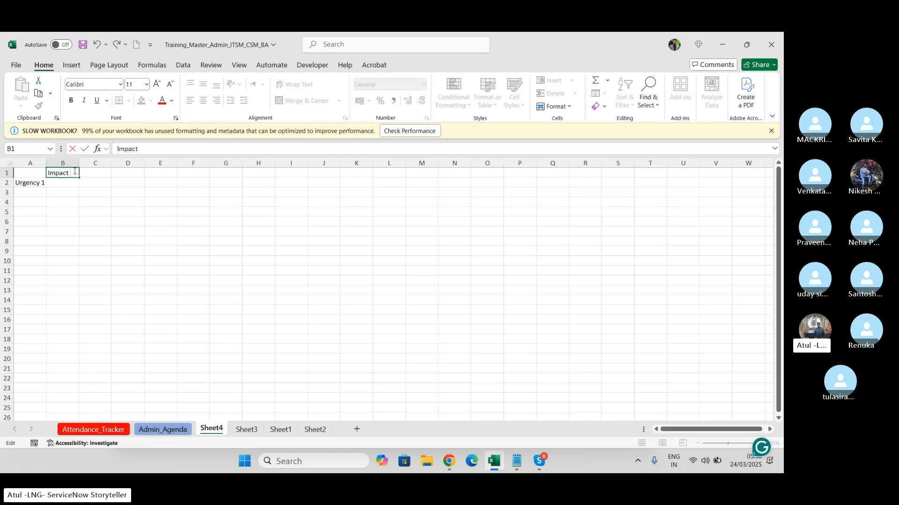
left_click(66, 184)
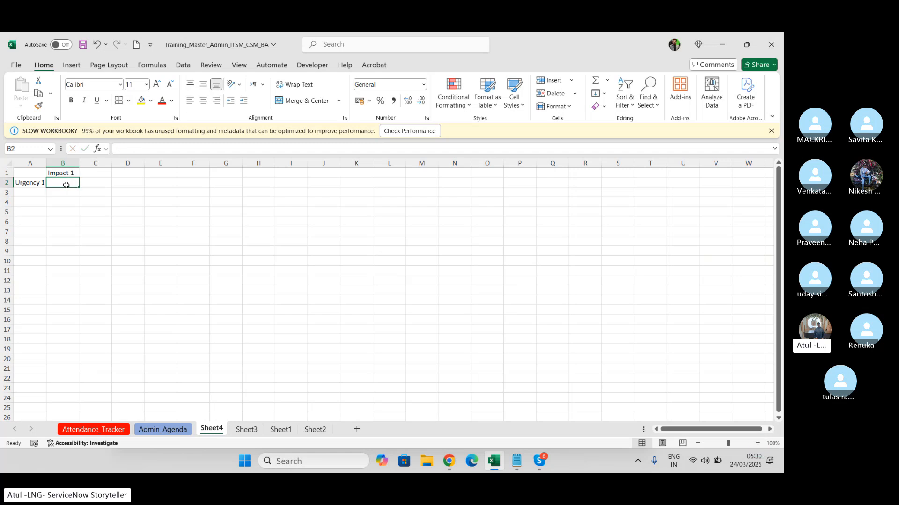
type("1")
key("Return")
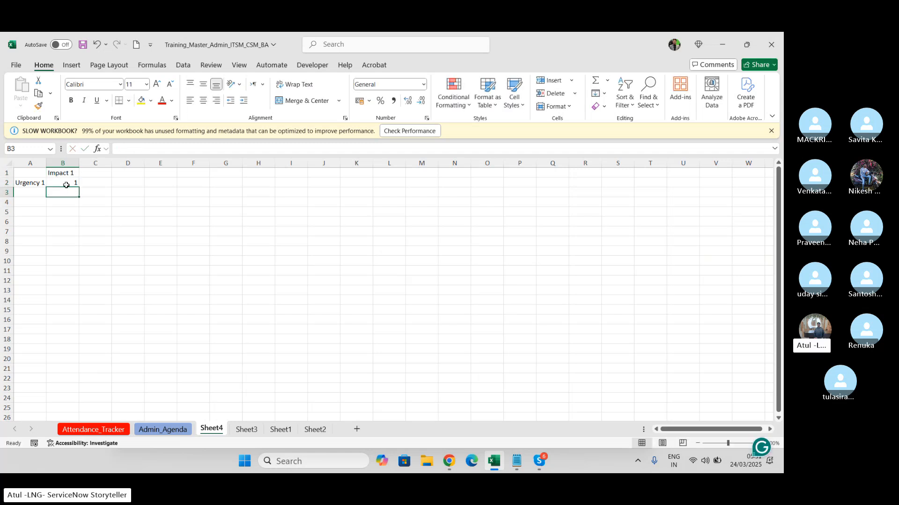
- Add urgency rows 2 and 3 in column A, each with priority 2 in the Impact 1 column
left_click(28, 190)
type("2")
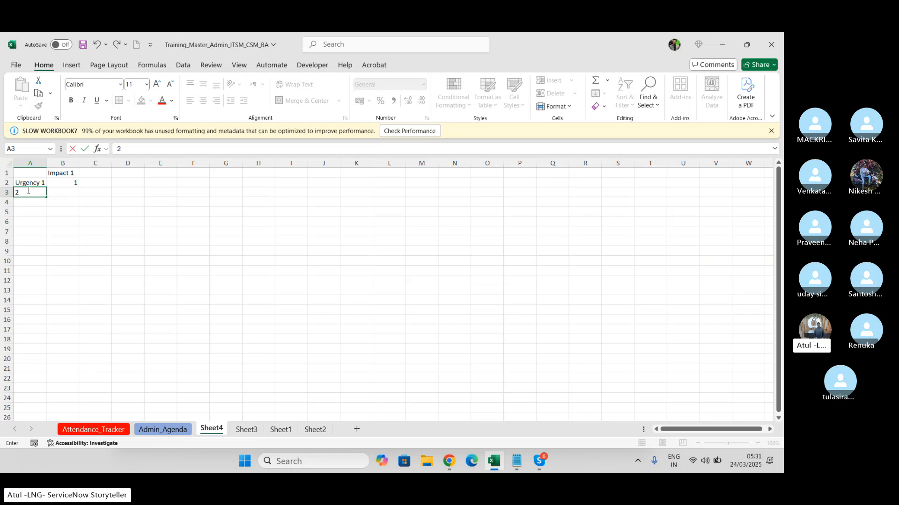
left_click(69, 194)
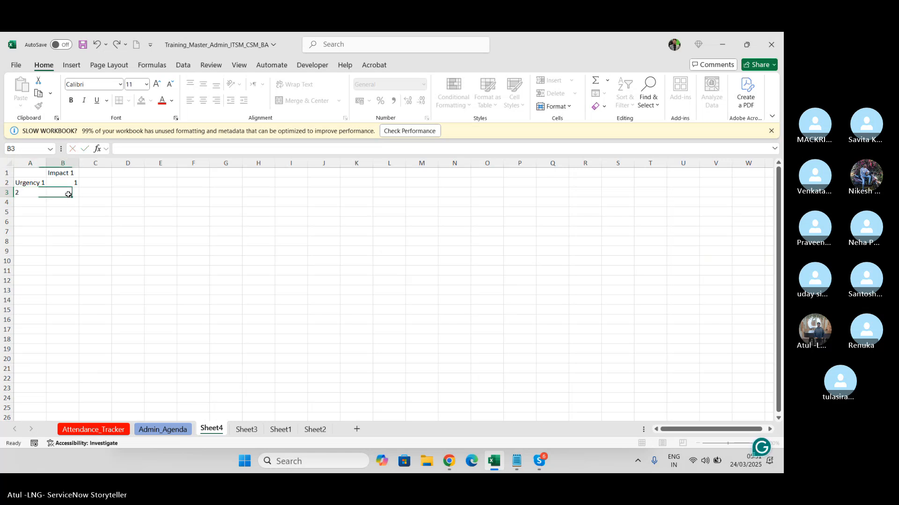
type("2")
key("Return")
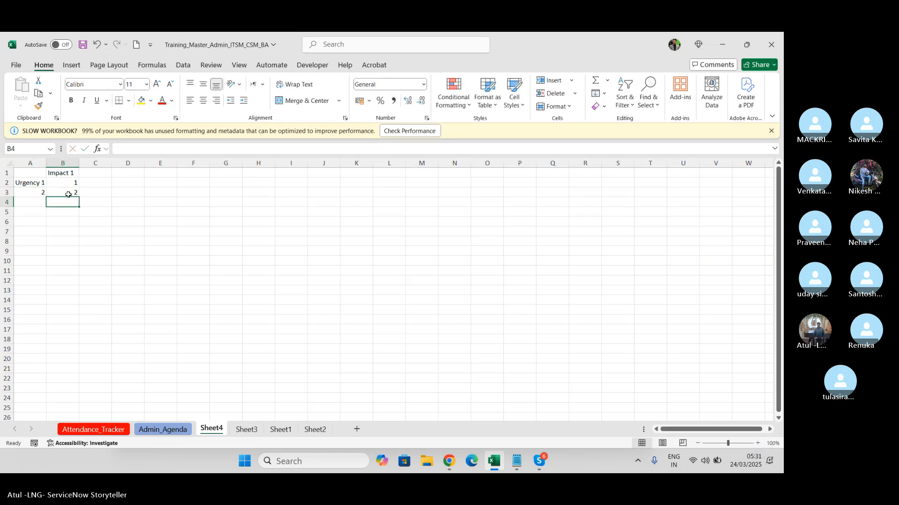
key("Left")
type("3")
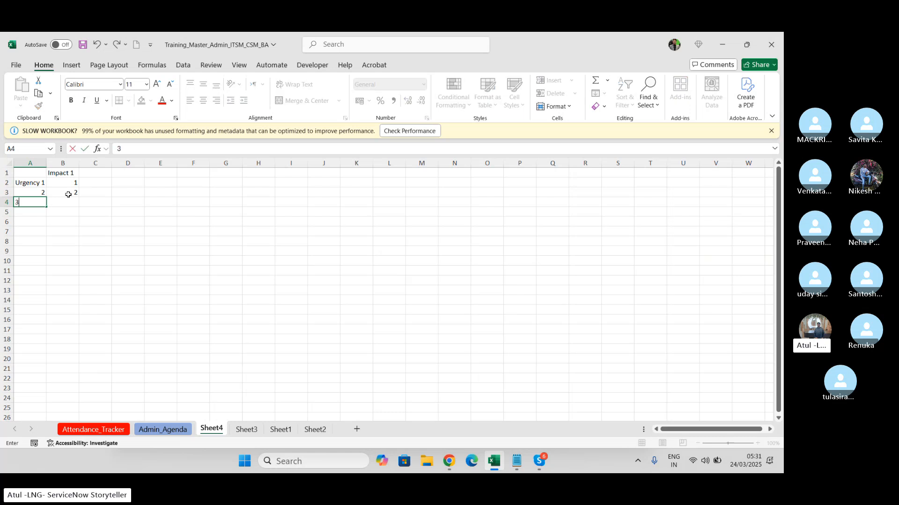
key("Tab")
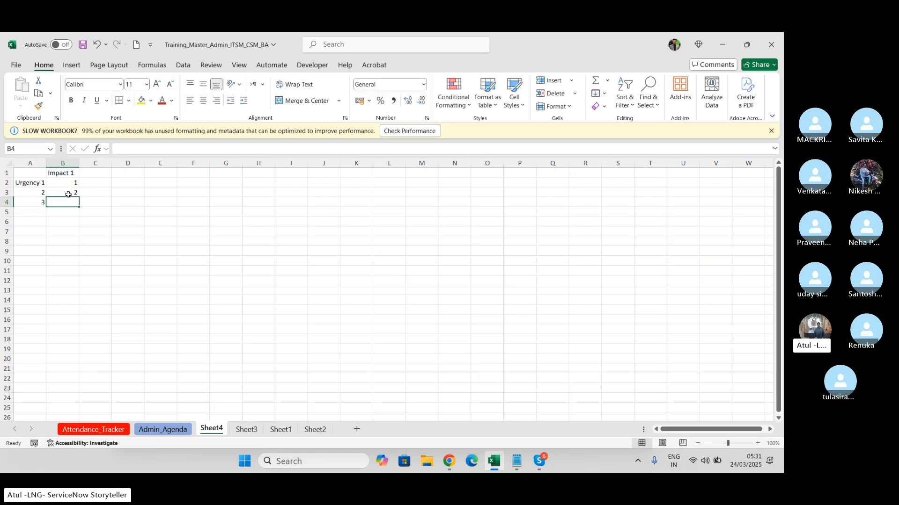
type("2")
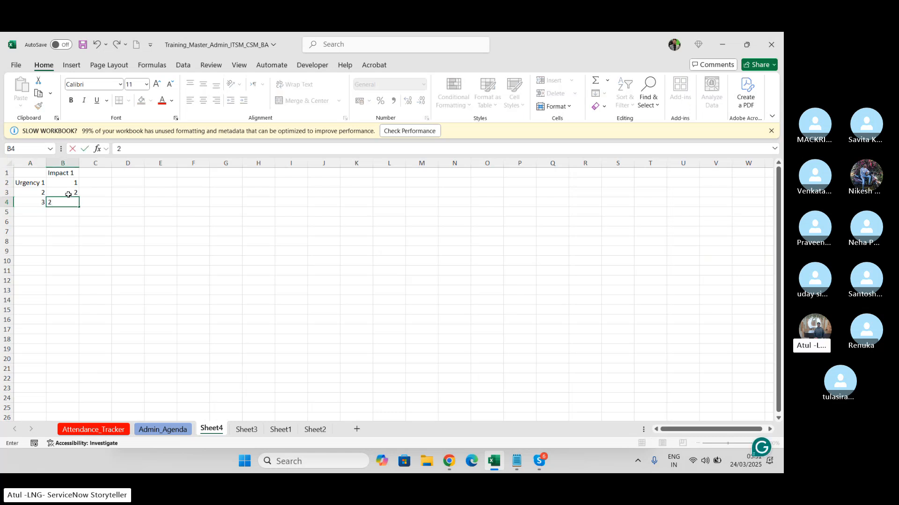
key("Return")
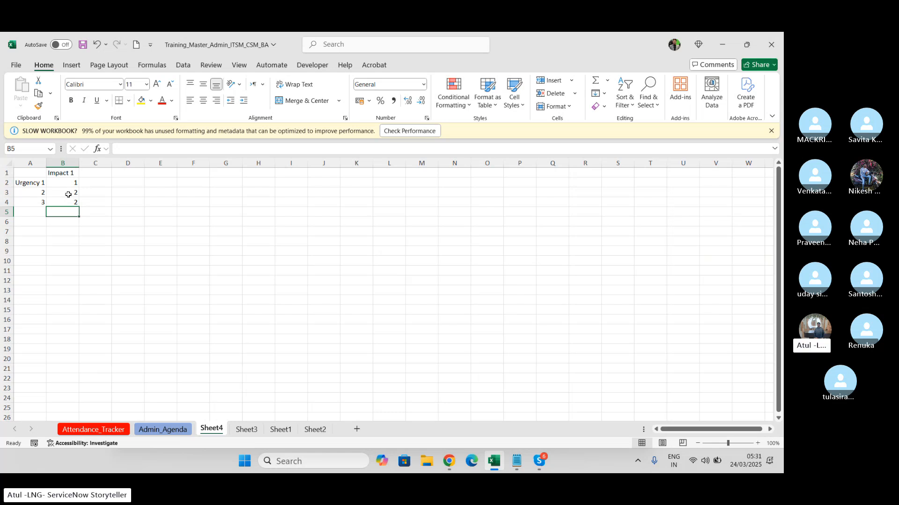
- Switch to the incident form in the browser, open the Priority field's documentation and review its Priority Data lookup rules table
key("alt+Tab")
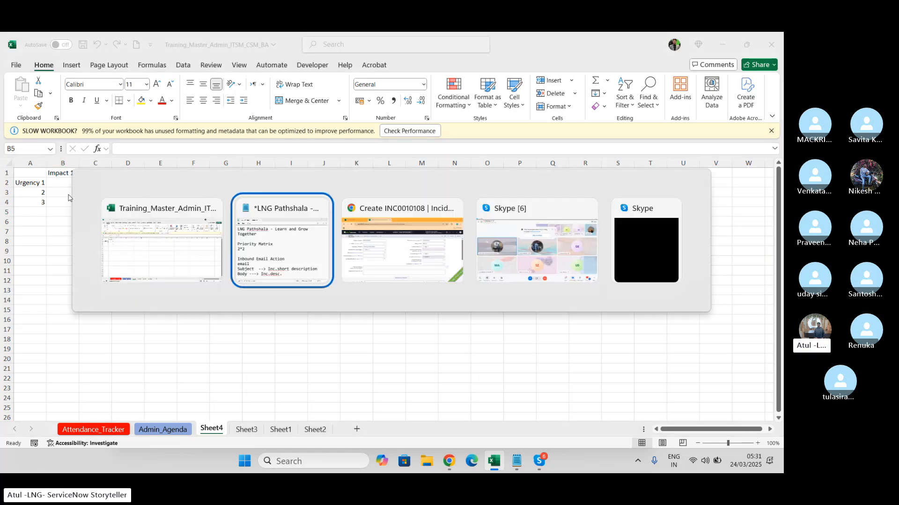
key("alt+Tab")
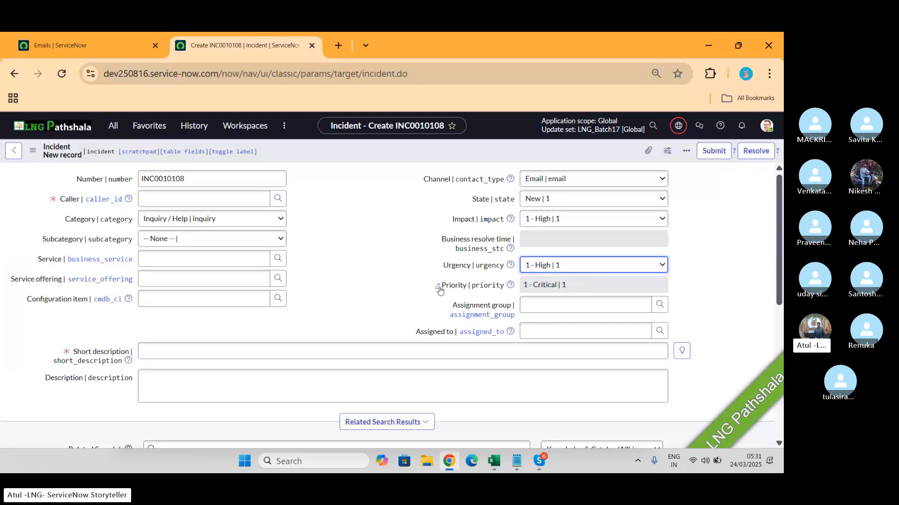
left_click(439, 288)
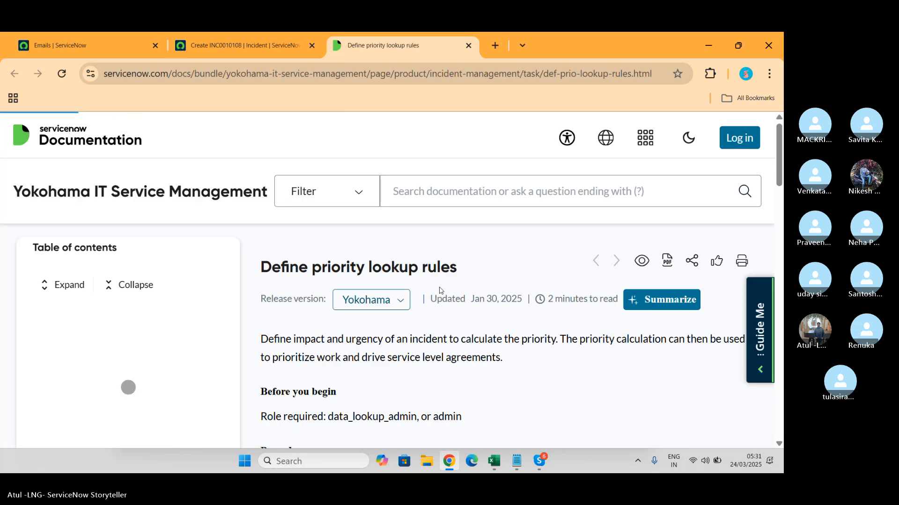
scroll(439, 290, "down", 15)
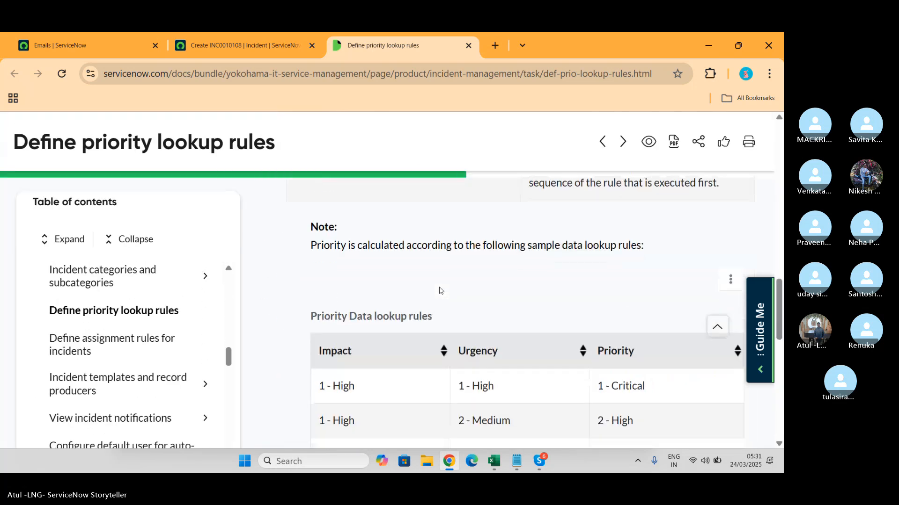
scroll(439, 290, "down", 4)
scroll(439, 290, "up", 2)
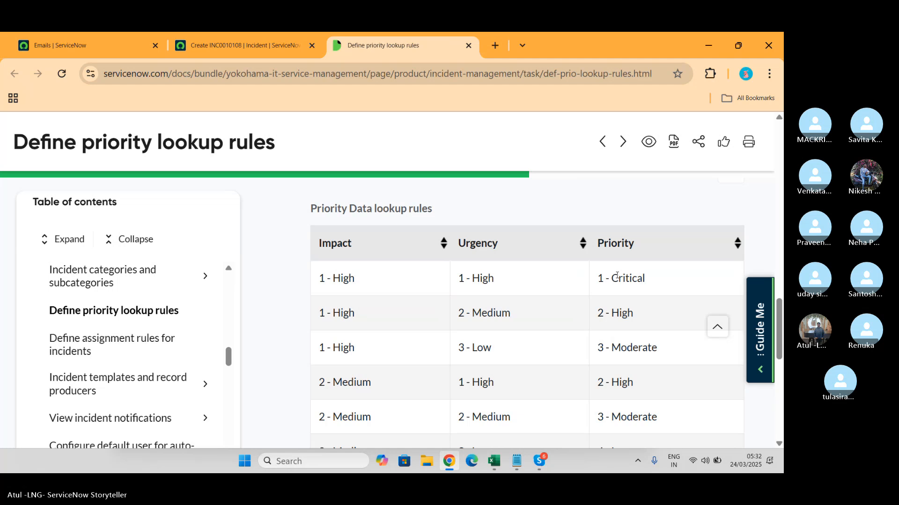
- From the Emails browser tab, search the application navigator for "priorit" and open Priority Lookup Rules under System Policy
left_click(56, 47)
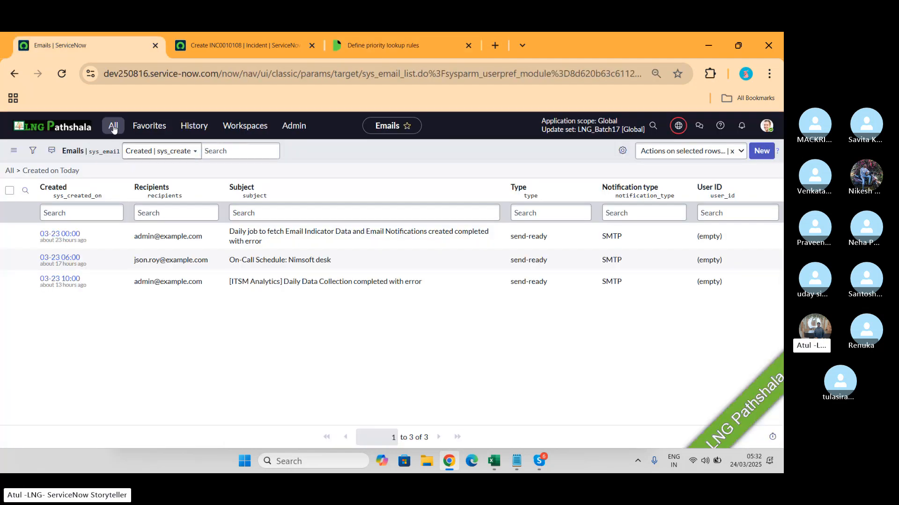
left_click(113, 127)
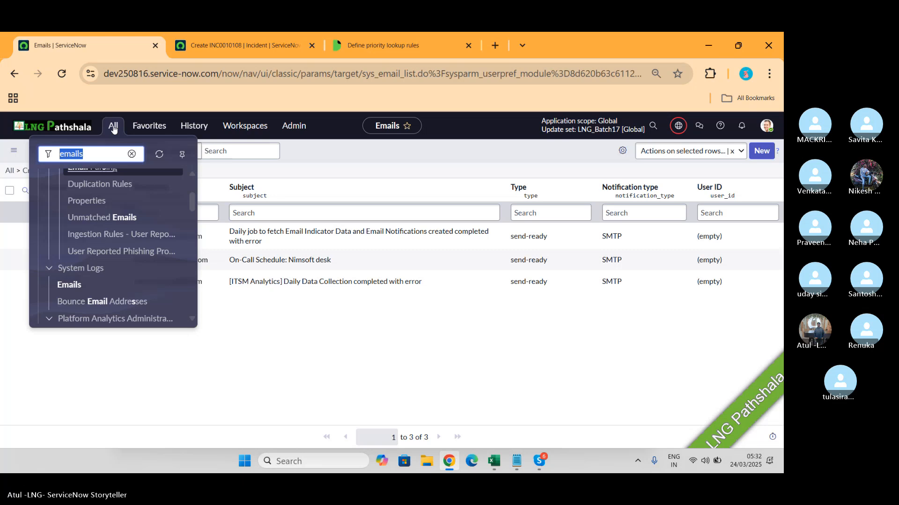
type("prio")
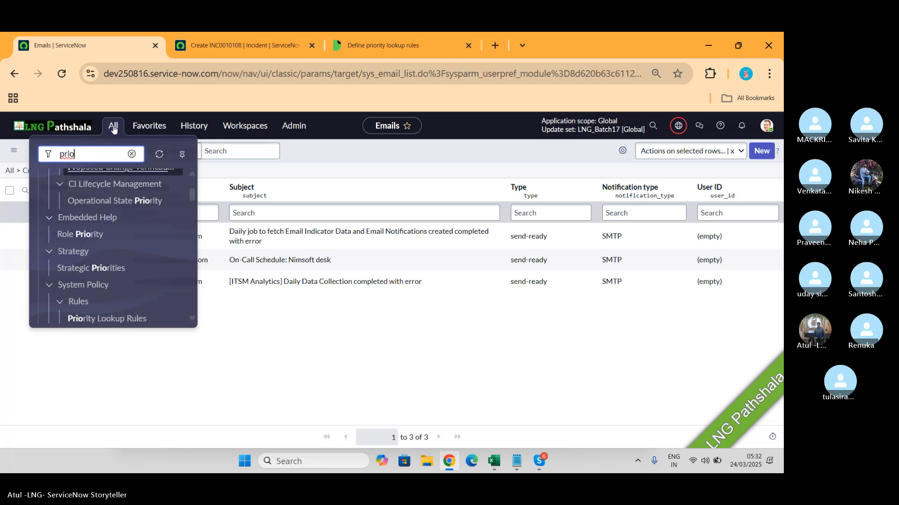
type("rit")
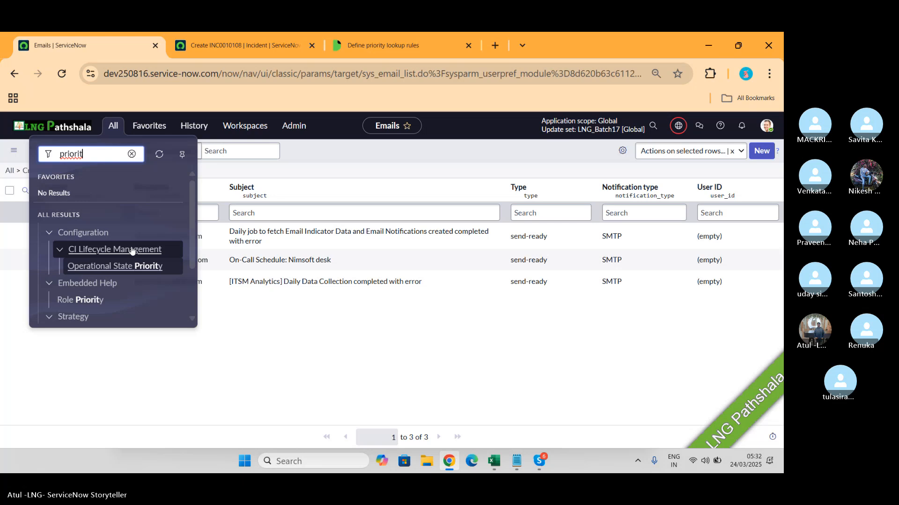
scroll(131, 251, "down", 2)
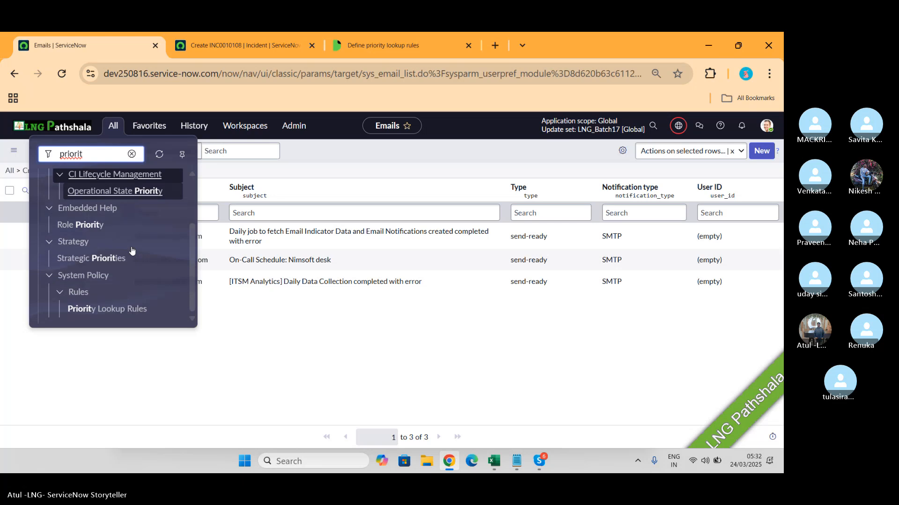
left_click(103, 310)
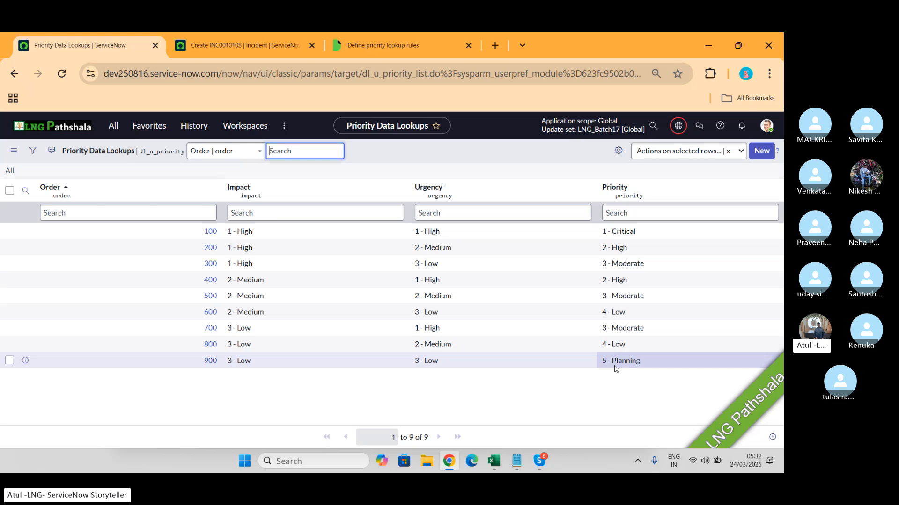
- Check the Skype group call window and return to the Priority Data Lookups list in the browser
key("alt+Tab")
key("alt+Tab")
key("alt+Tab")
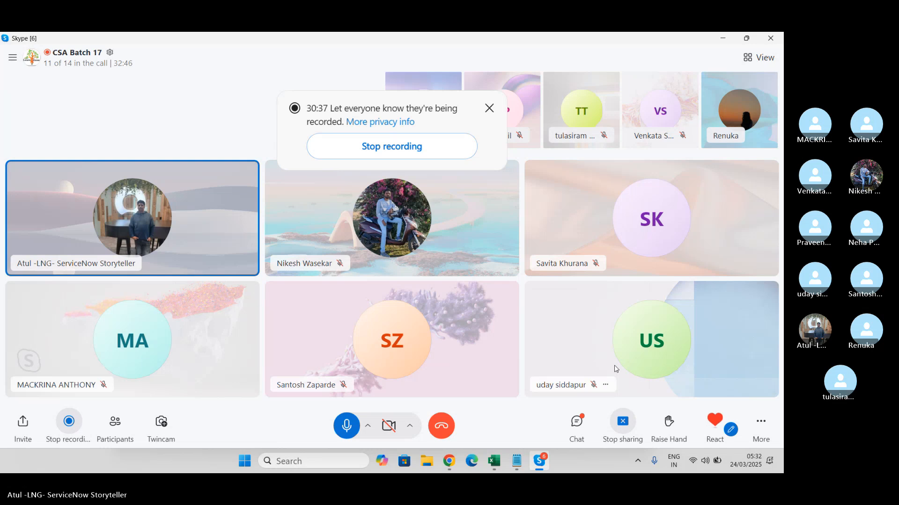
key("alt+Tab")
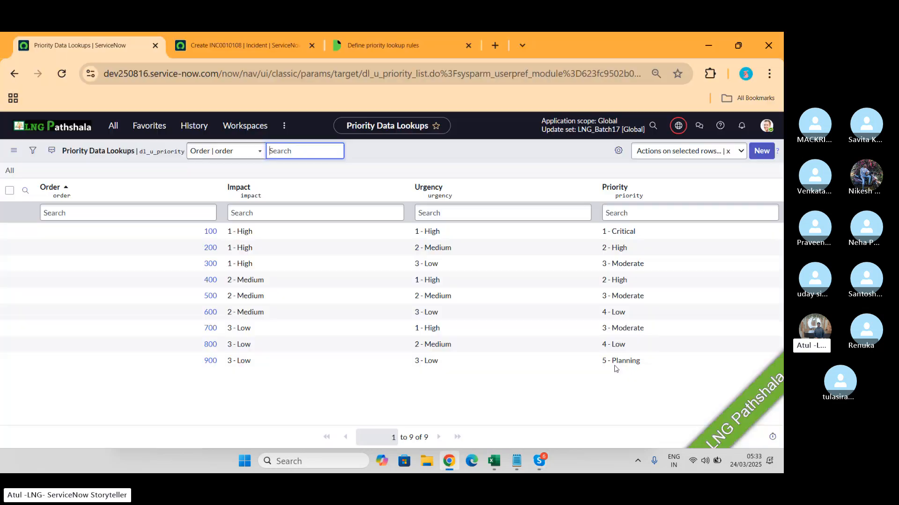
- Compare the Priority Data lookup rules documentation and the new incident form with the Priority Data Lookups list
left_click(353, 44)
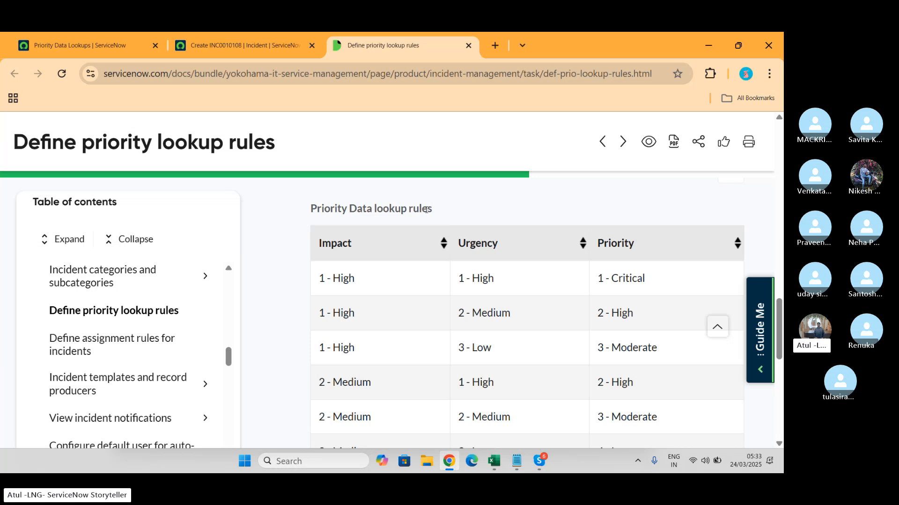
left_click(243, 45)
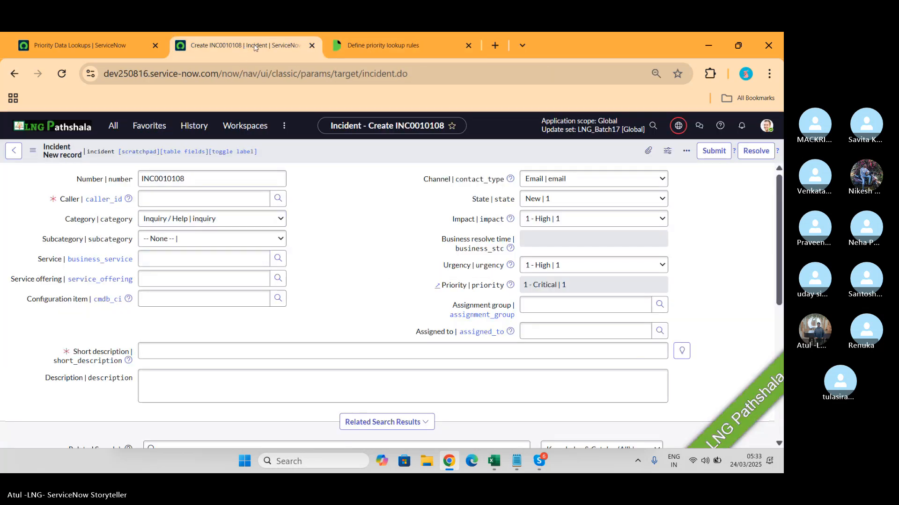
left_click(89, 47)
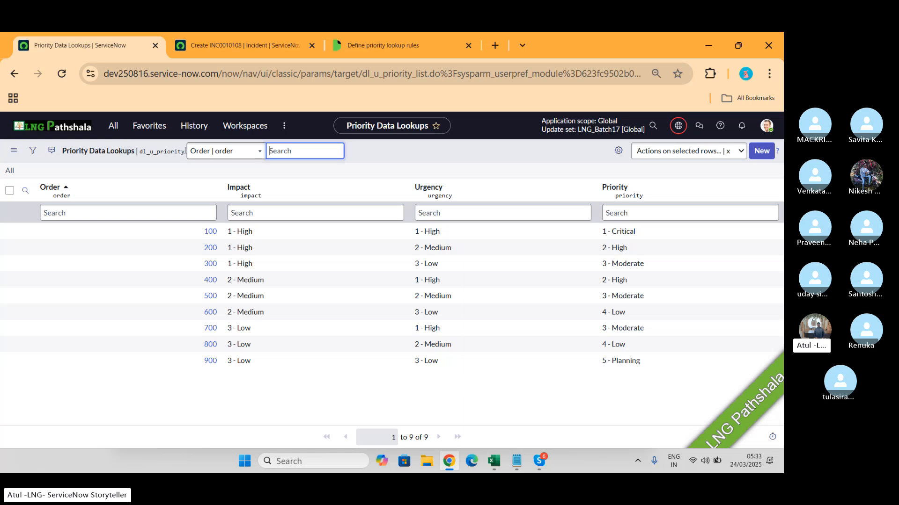
- Copy the table name dl_u_priority from the list header and open its list by entering dl_u_priority.list in the application navigator
left_click_drag(185, 152, 139, 151)
key("ctrl+c")
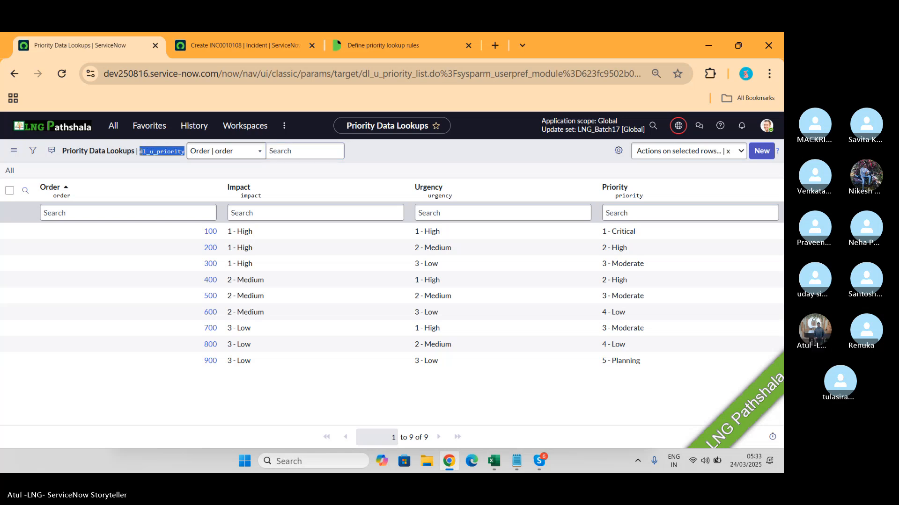
left_click(113, 127)
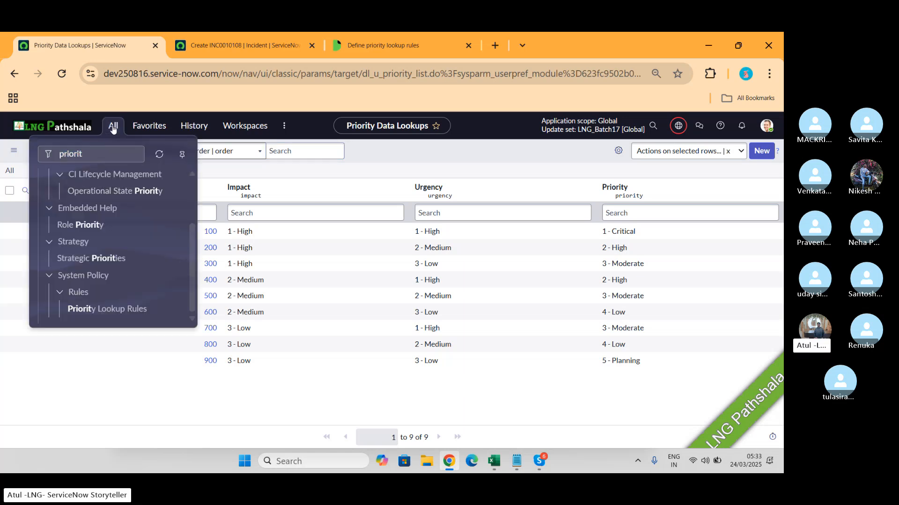
key("ctrl+v")
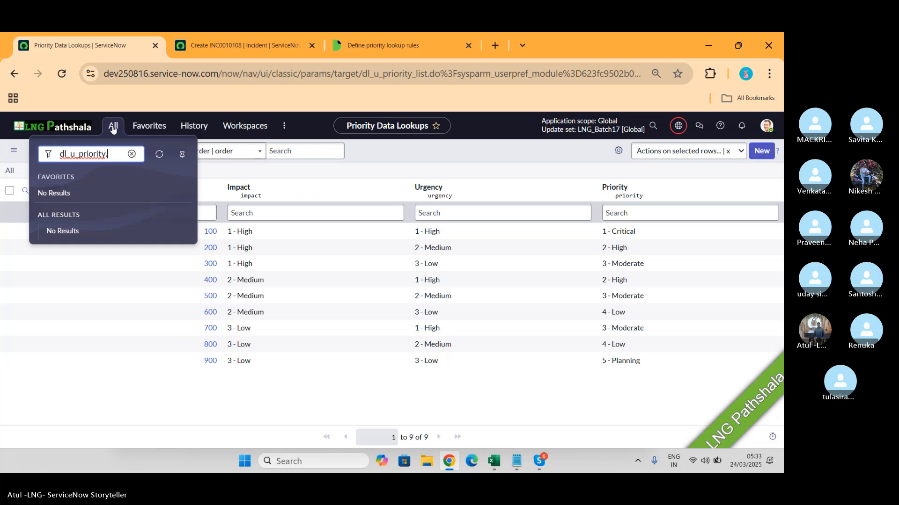
type(".list")
key("Return")
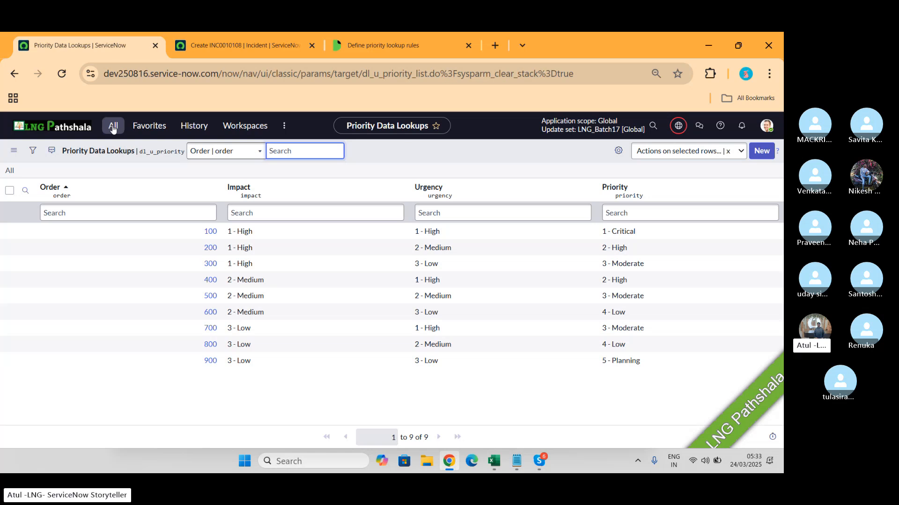
- Search the application navigator for "tables" and open Tables under System Definition
left_click(113, 126)
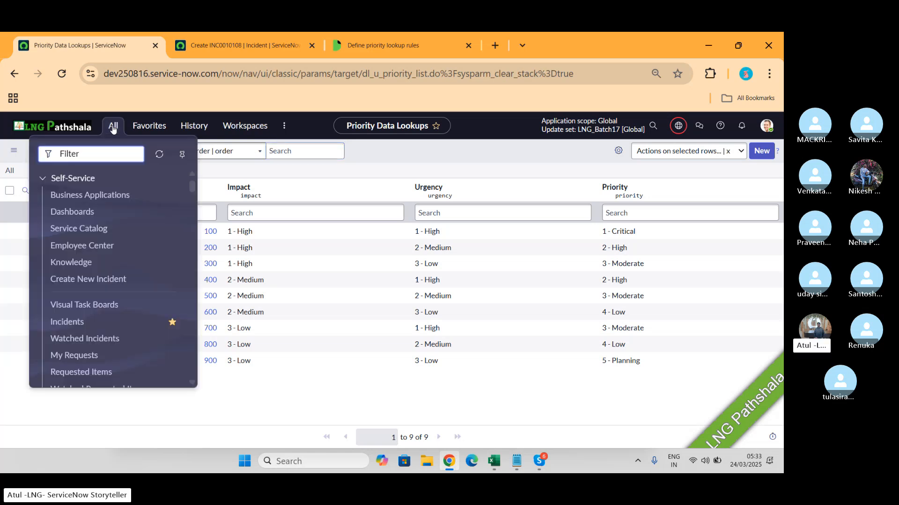
type("tables")
scroll(100, 281, "down", 3)
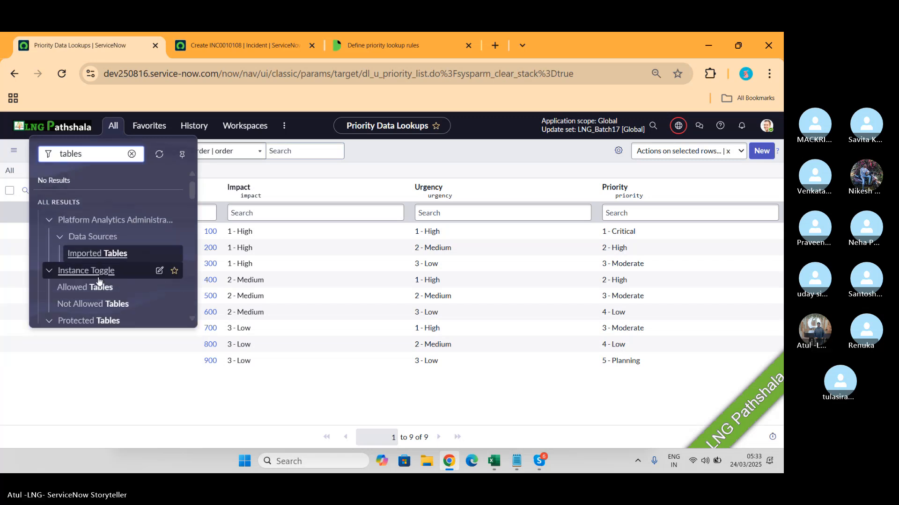
scroll(99, 281, "down", 4)
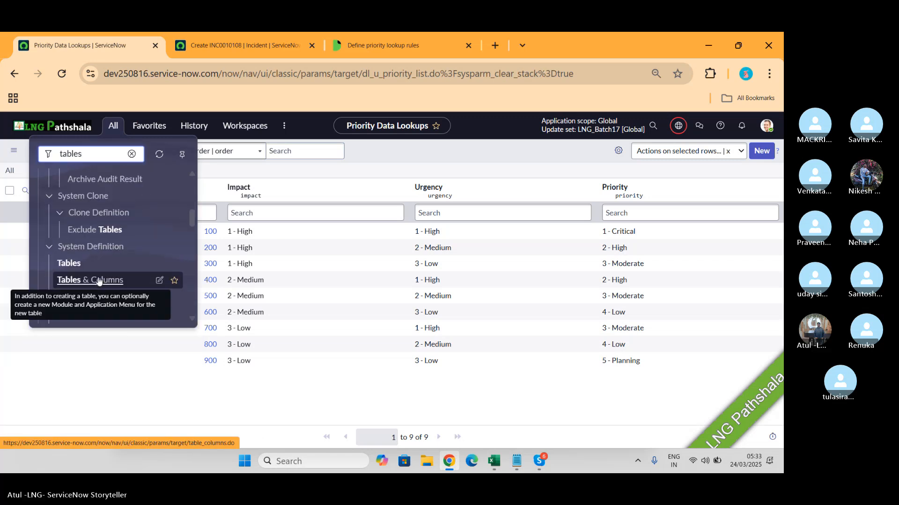
left_click(69, 263)
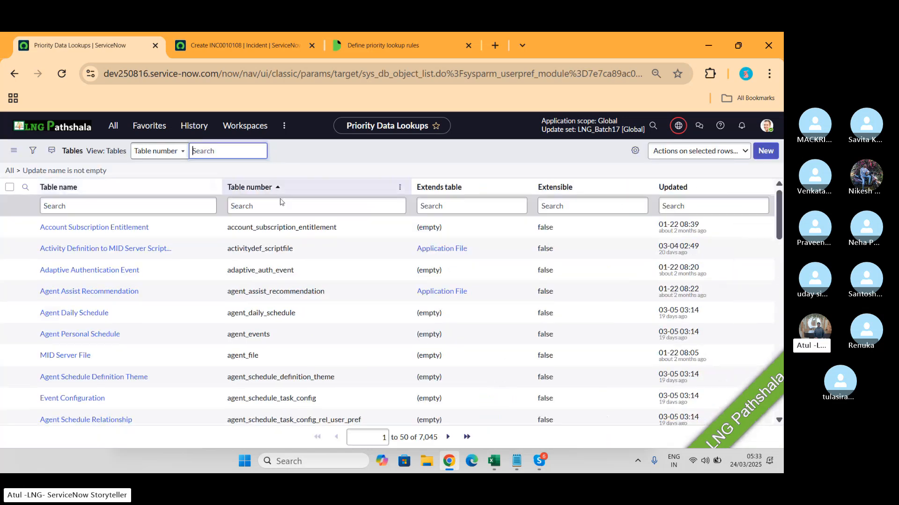
- Filter the Tables list by the table number dl_u_priority
left_click(270, 206)
key("ctrl+v")
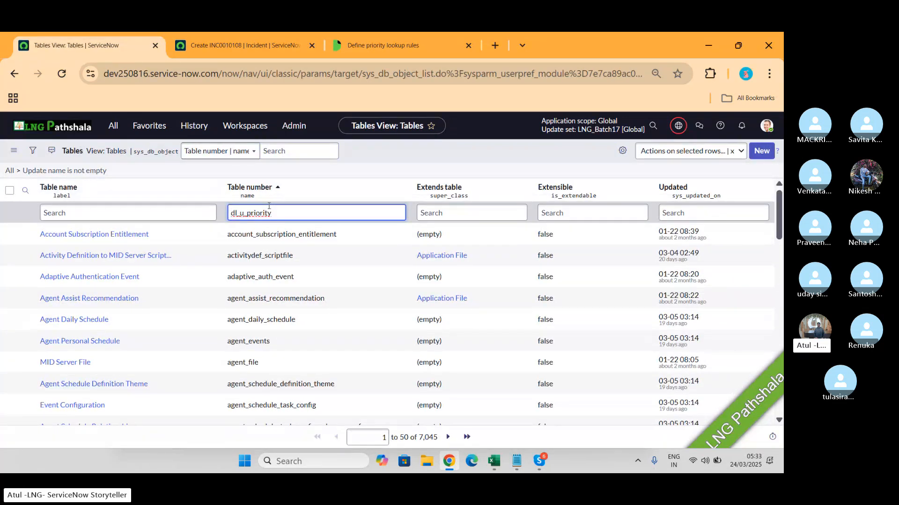
key("Return")
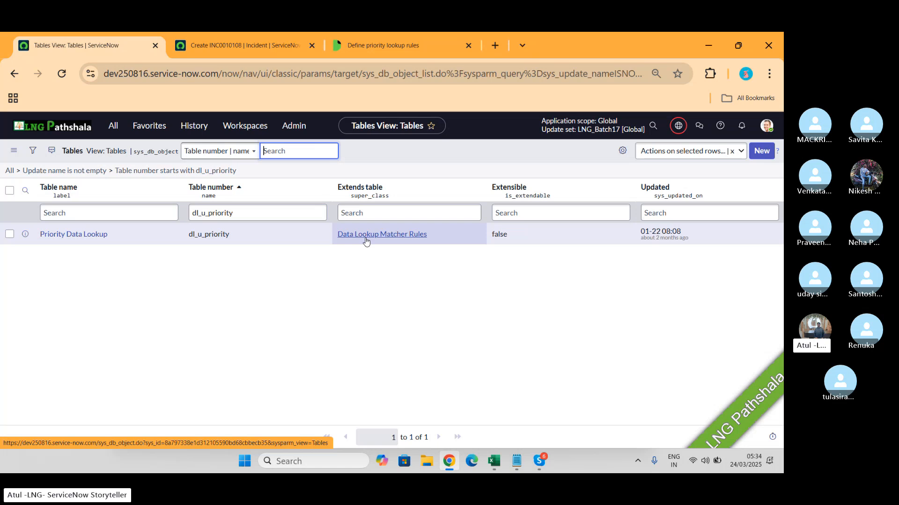
- Check the Skype call window, review the incident form and the documentation's priority lookup table in the browser, and return to the Tables list
key("alt+Tab")
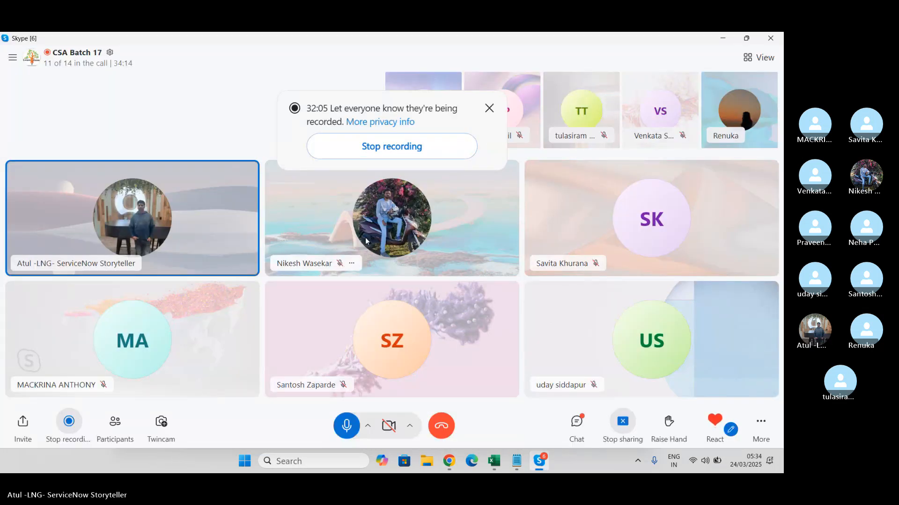
key("alt+Tab")
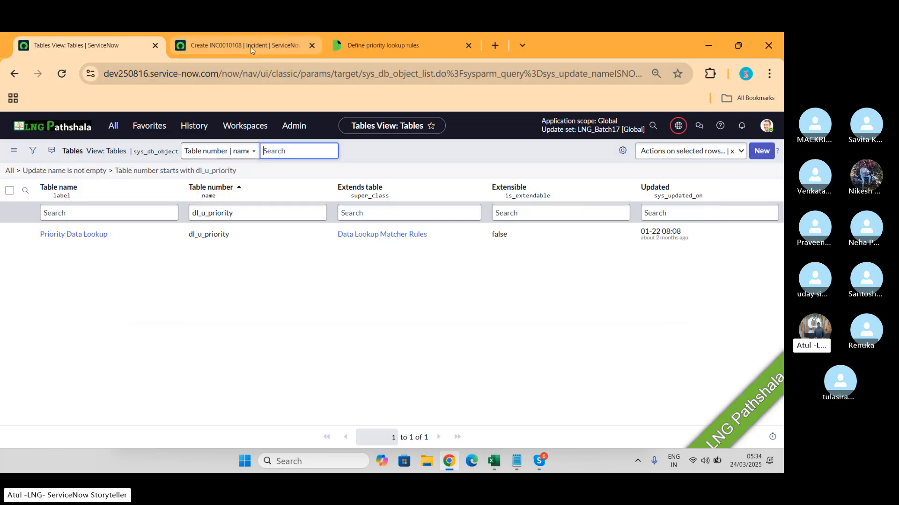
left_click(250, 47)
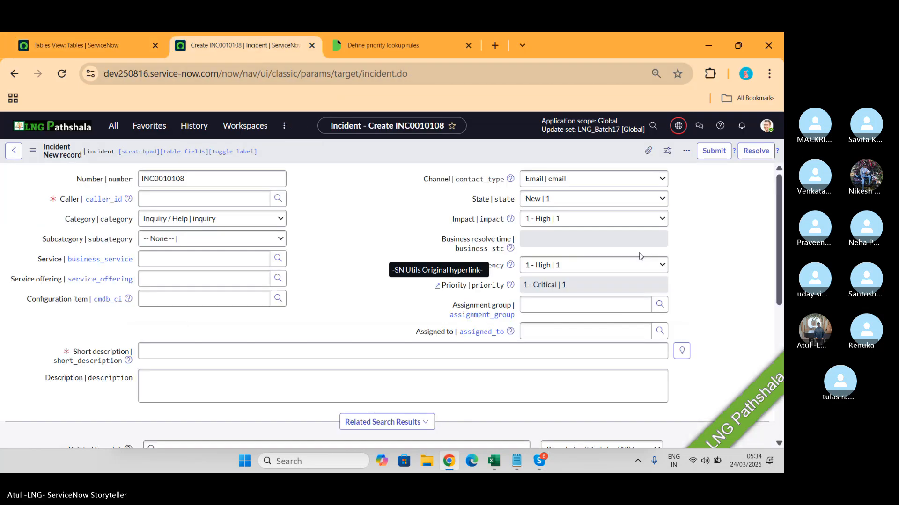
left_click(380, 49)
scroll(561, 399, "down", 2)
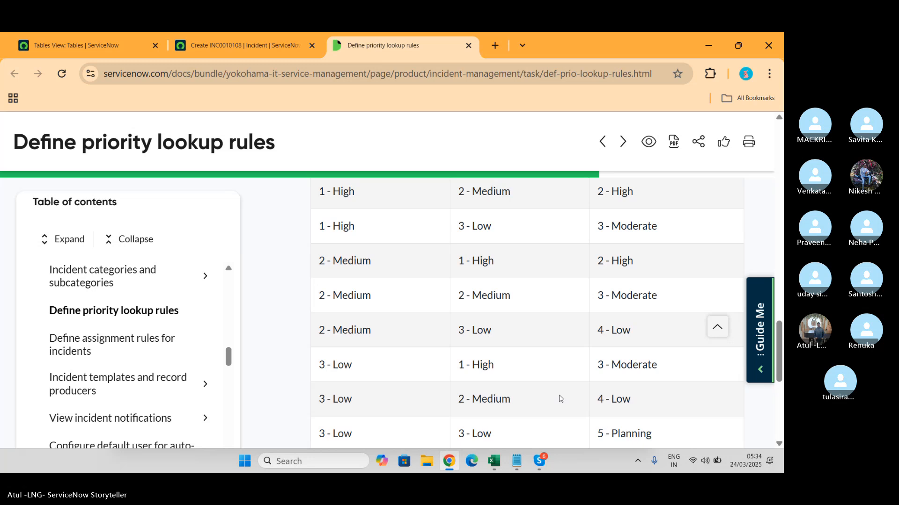
left_click(94, 45)
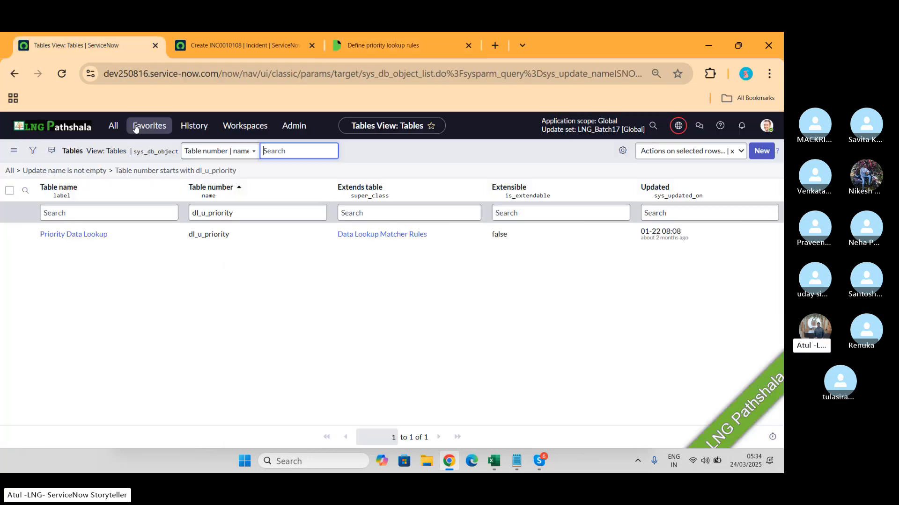
- Try to find the lookup rules in the application navigator by searching for "look up" and "look"
left_click(114, 126)
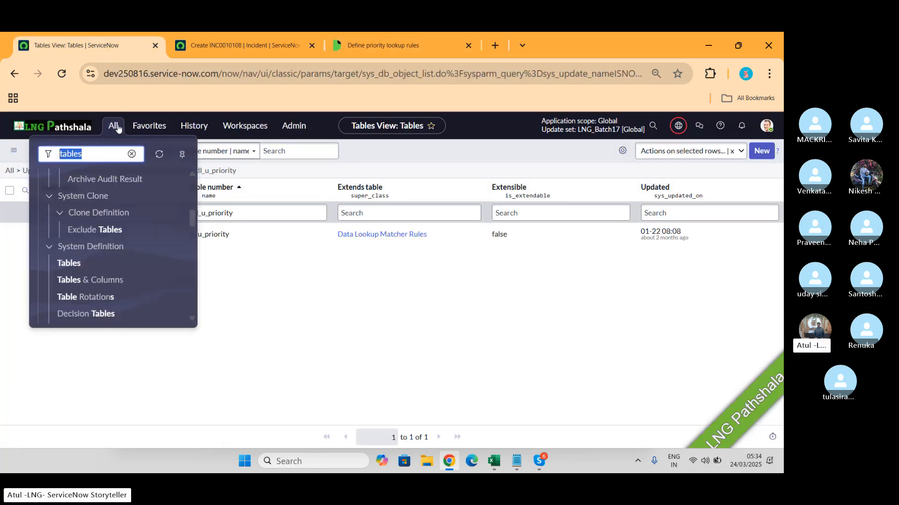
type("look yp")
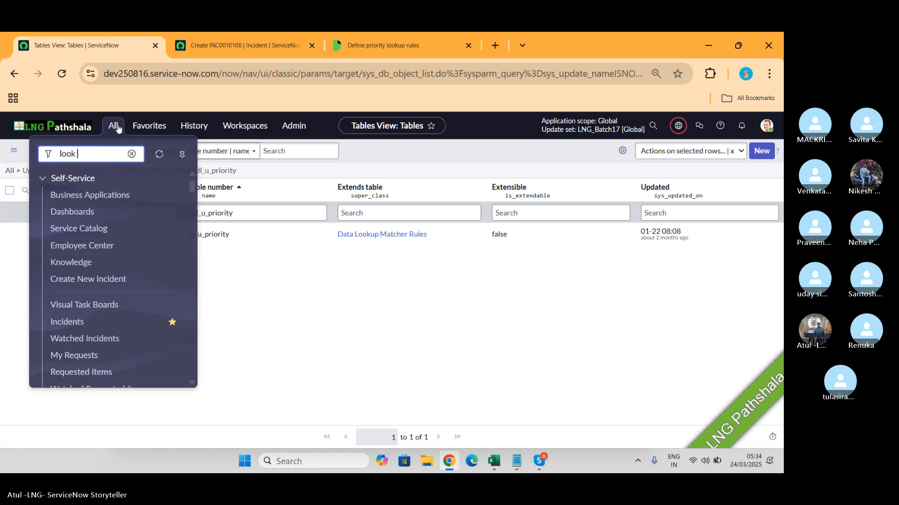
key("BackSpace")
key("BackSpace")
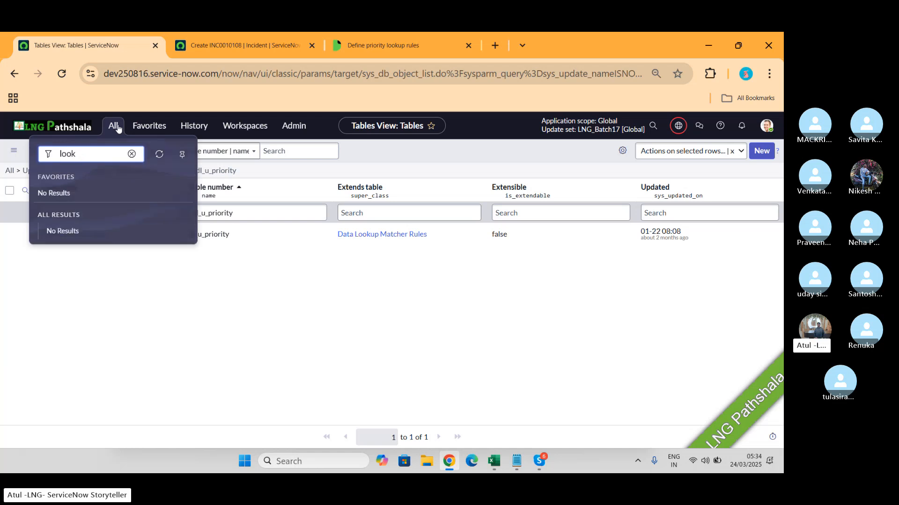
type("up")
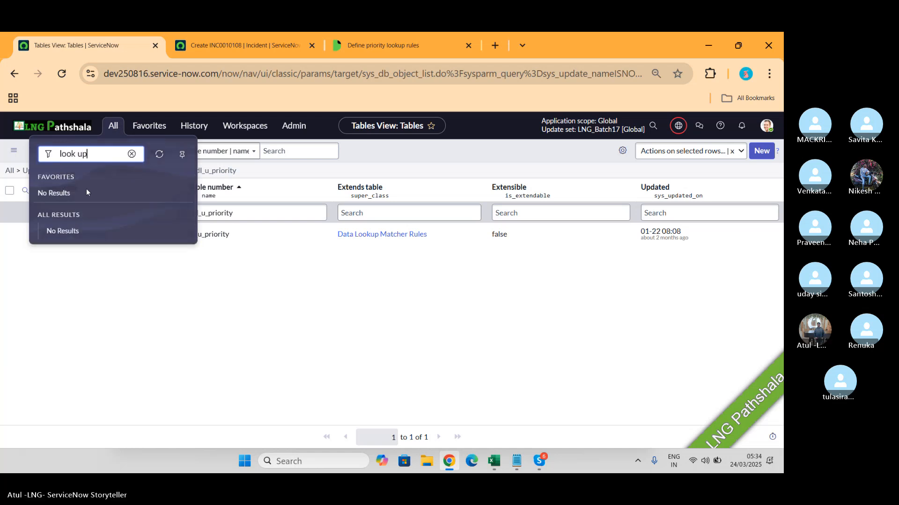
key("BackSpace")
key("BackSpace")
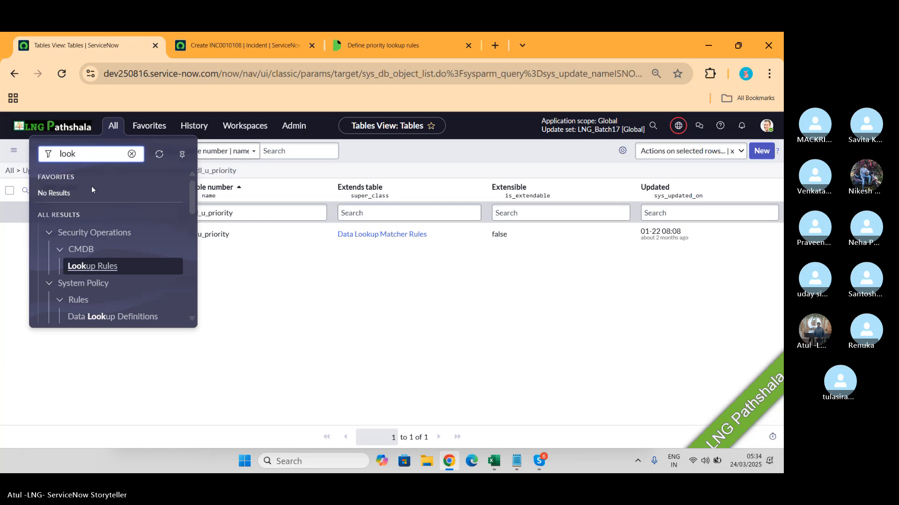
key("BackSpace")
key("BackSpace")
key("BackSpace")
- Search the application navigator for "assignment l" and open Assignment Lookup Rules under System Policy
key("BackSpace")
key("BackSpace")
type("asi")
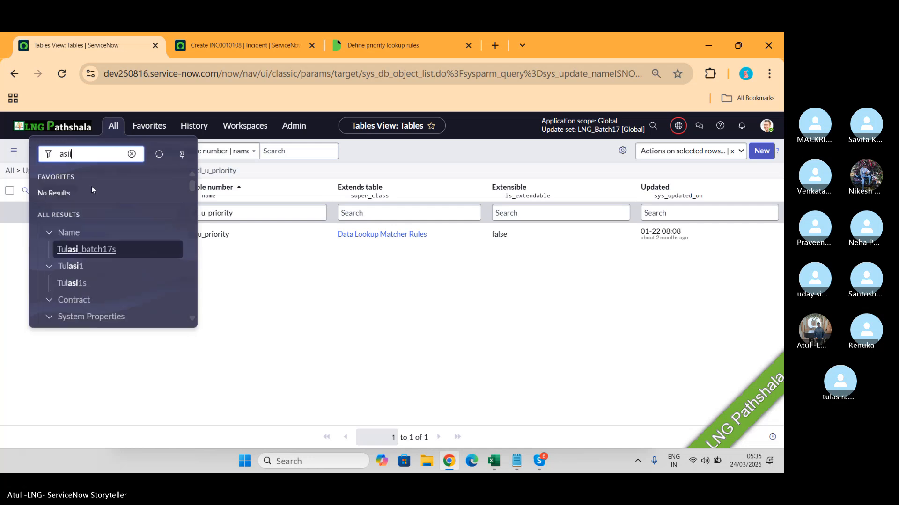
key("BackSpace")
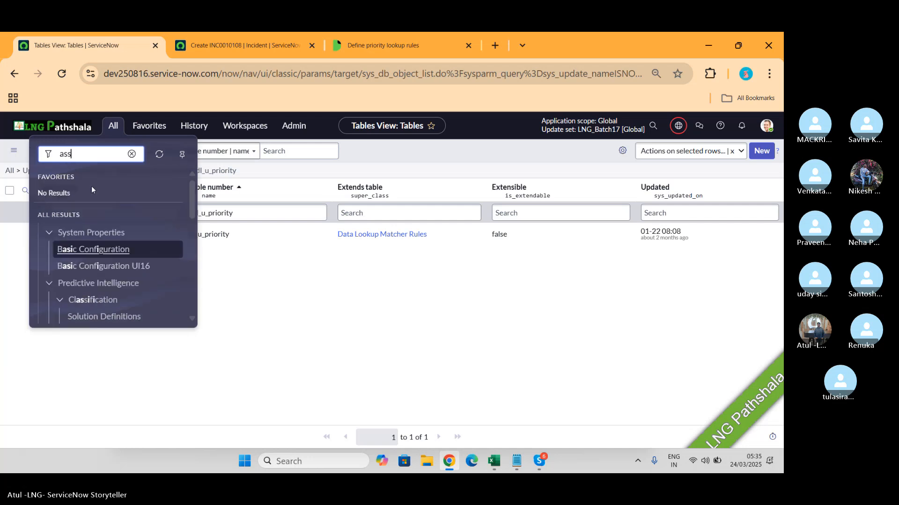
type("ss")
key("BackSpace")
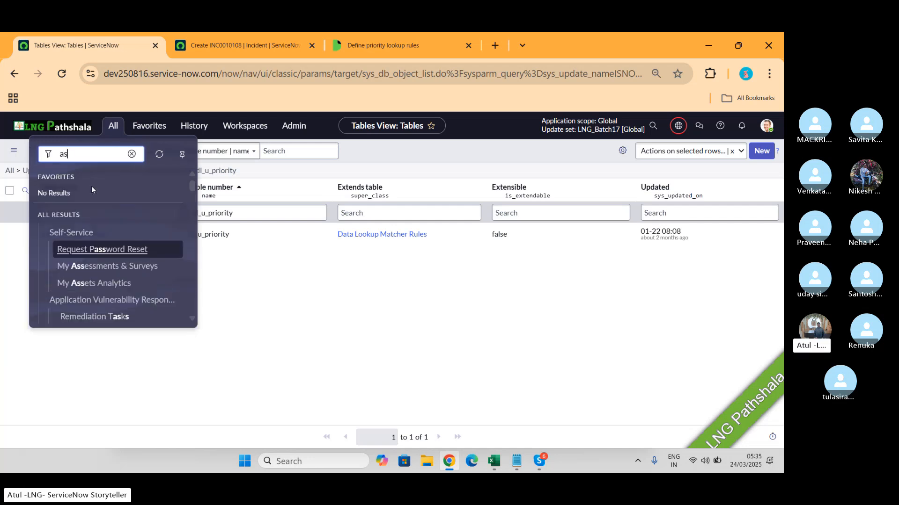
type("sig")
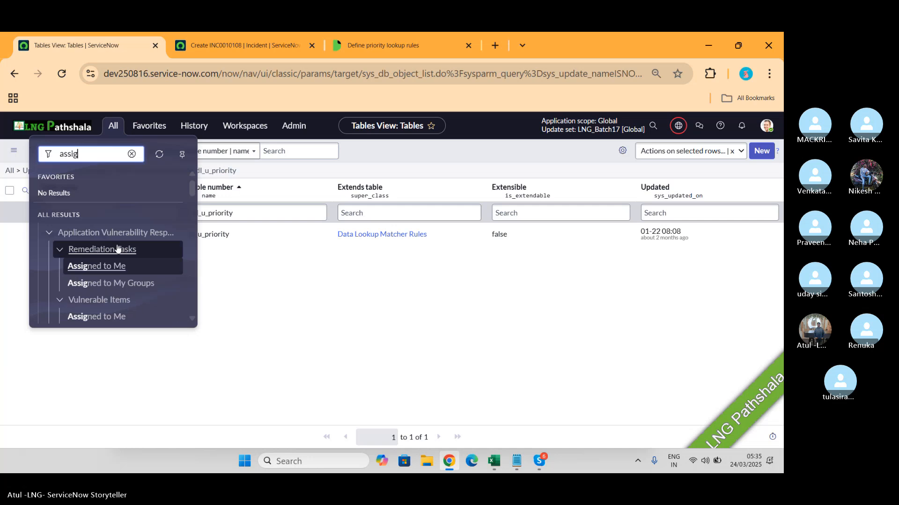
scroll(118, 248, "down", 1)
type("nme")
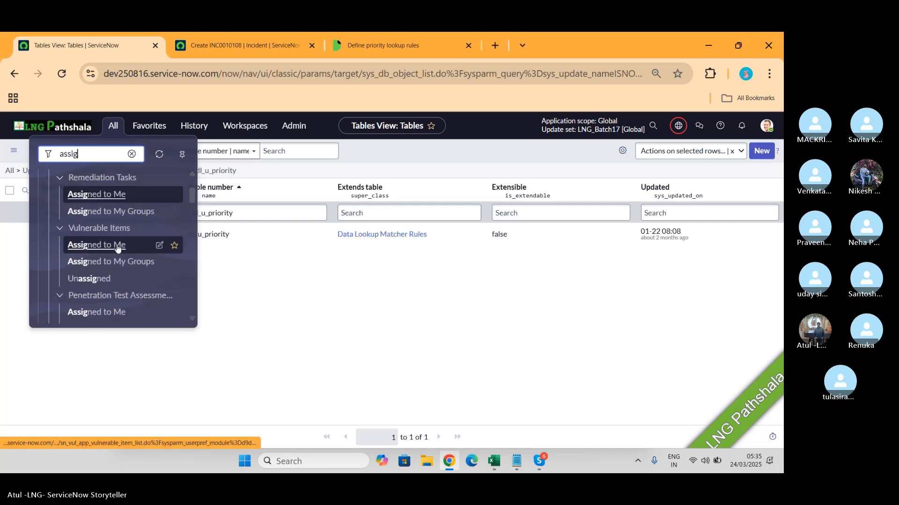
type("nt l")
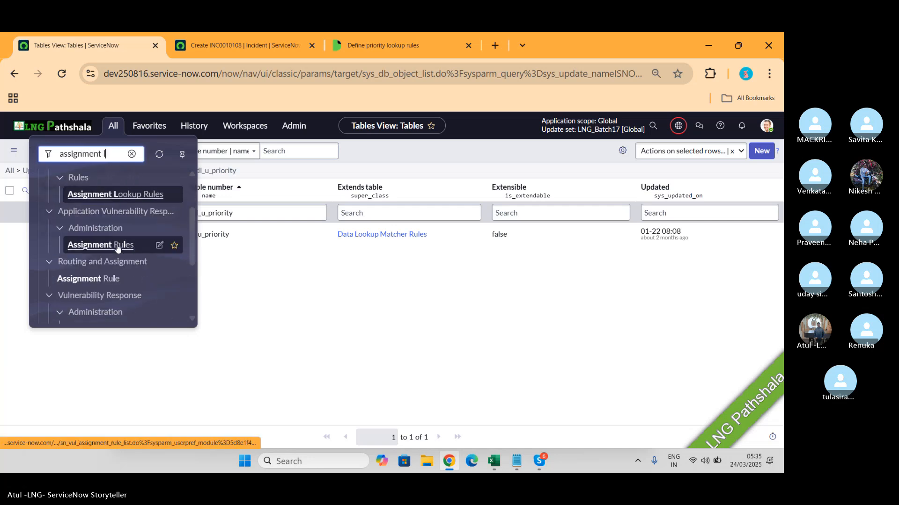
scroll(120, 203, "up", 2)
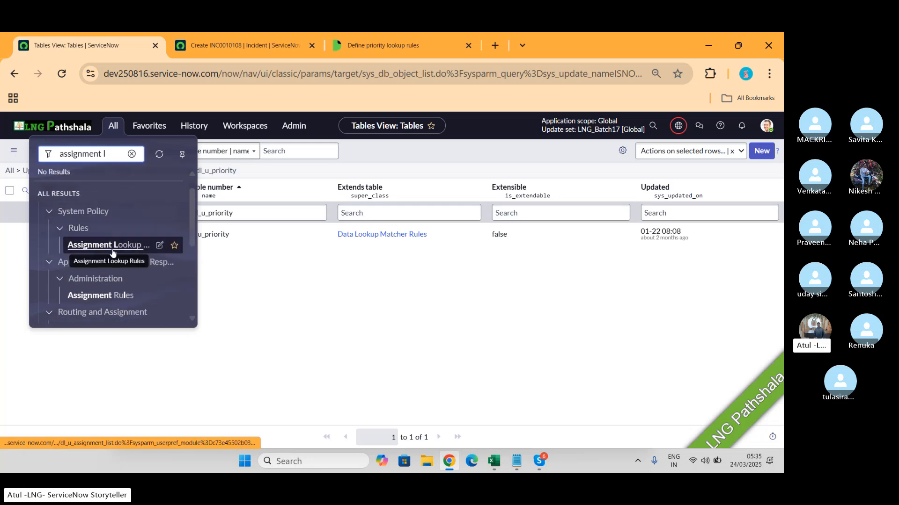
left_click(113, 253)
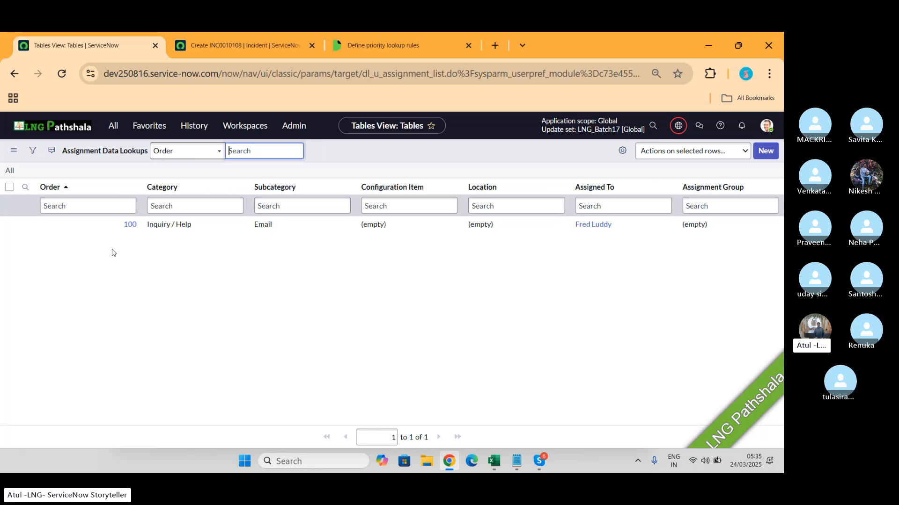
- Search the application navigator for "data lo" and open Data Lookup Definitions under System Policy
left_click(113, 126)
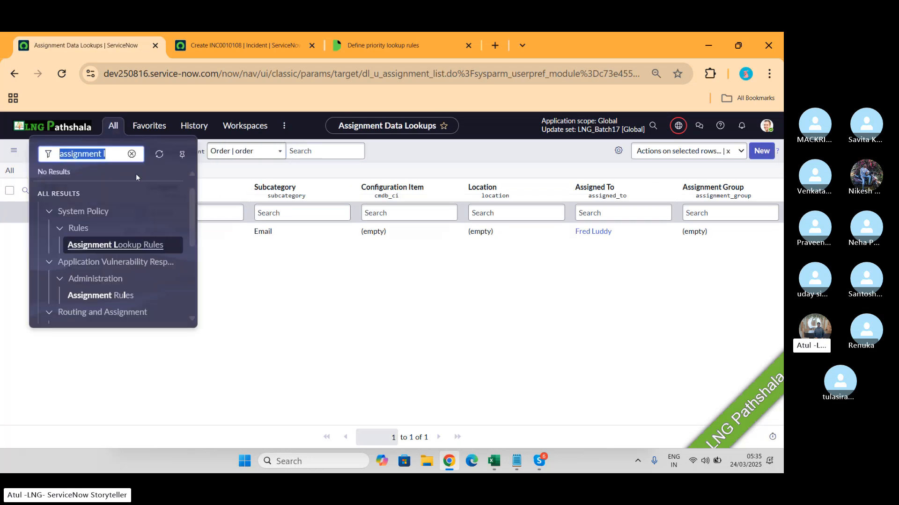
left_click(111, 299)
left_click_drag(111, 301, 192, 198)
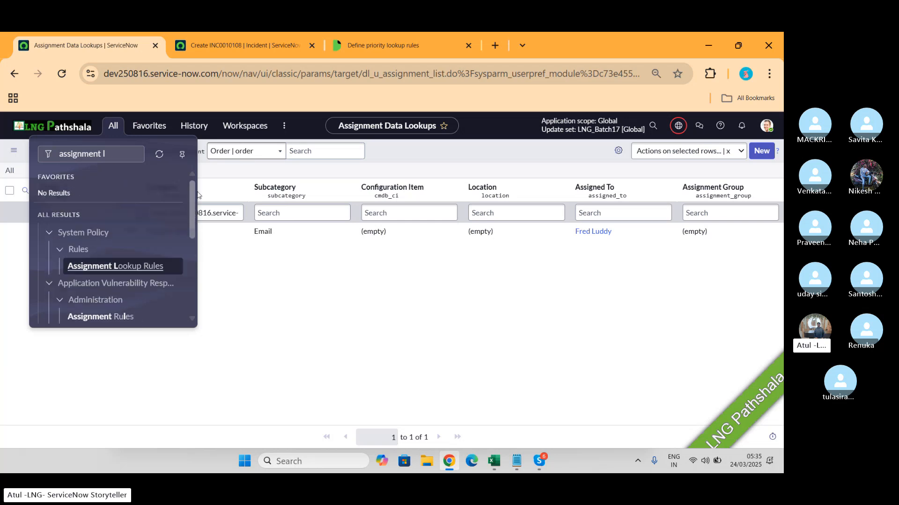
left_click(129, 150)
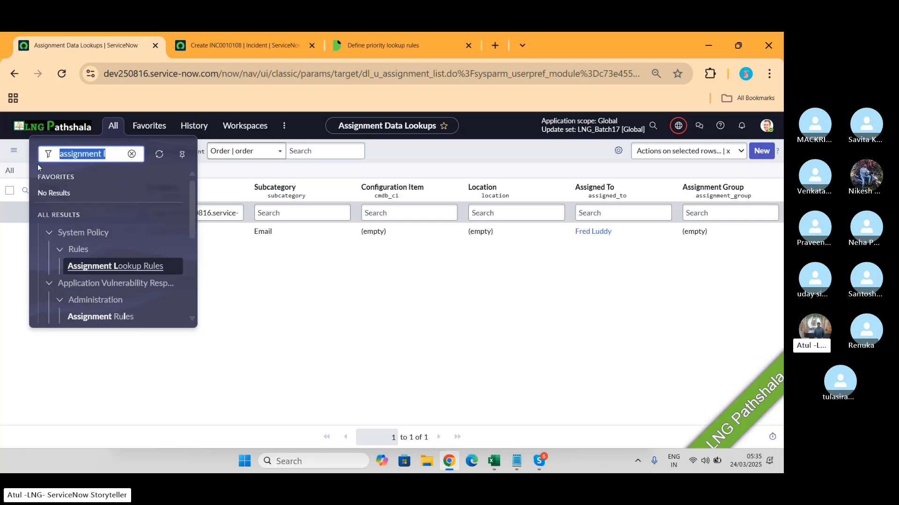
type("data lo")
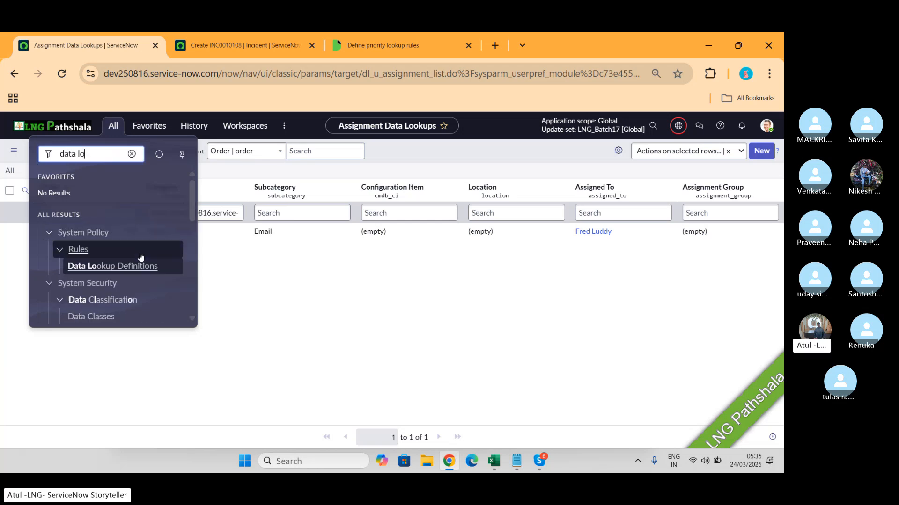
left_click(141, 271)
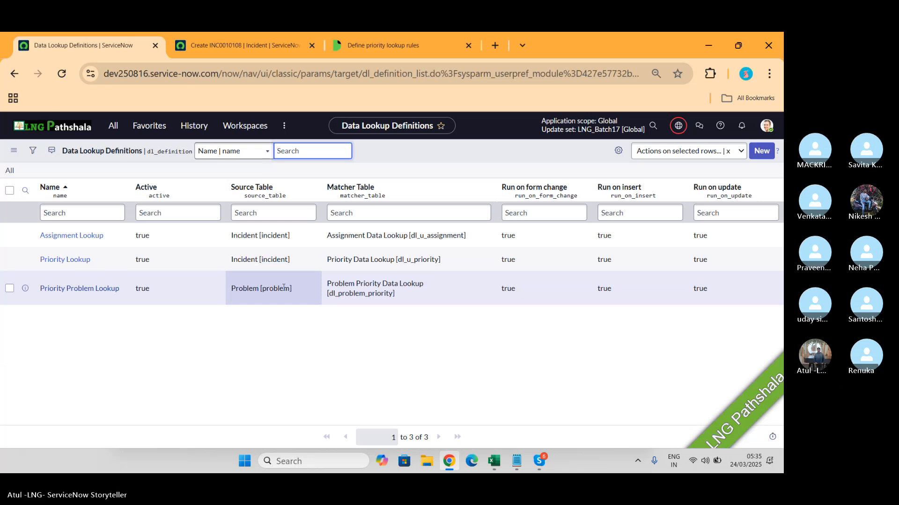
- Check the Skype call window, return to the browser and open the Priority Lookup definition
key("alt+Tab")
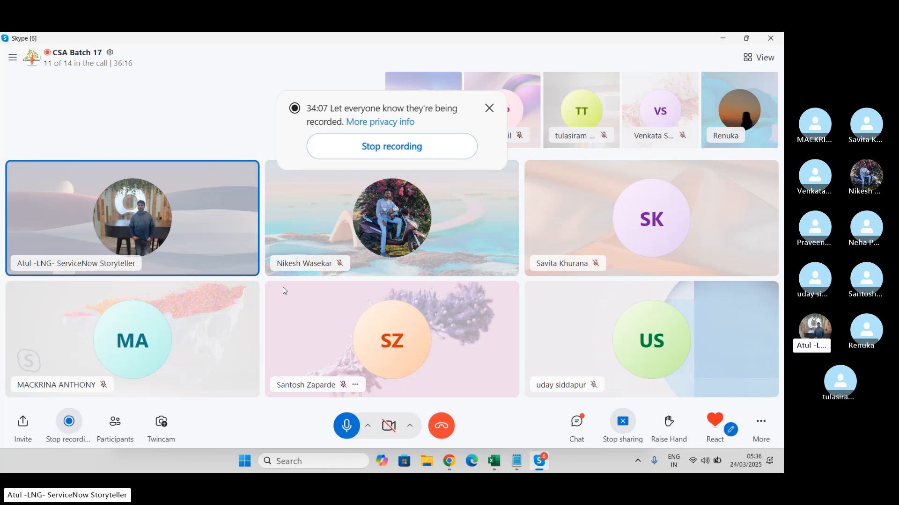
key("alt+Tab")
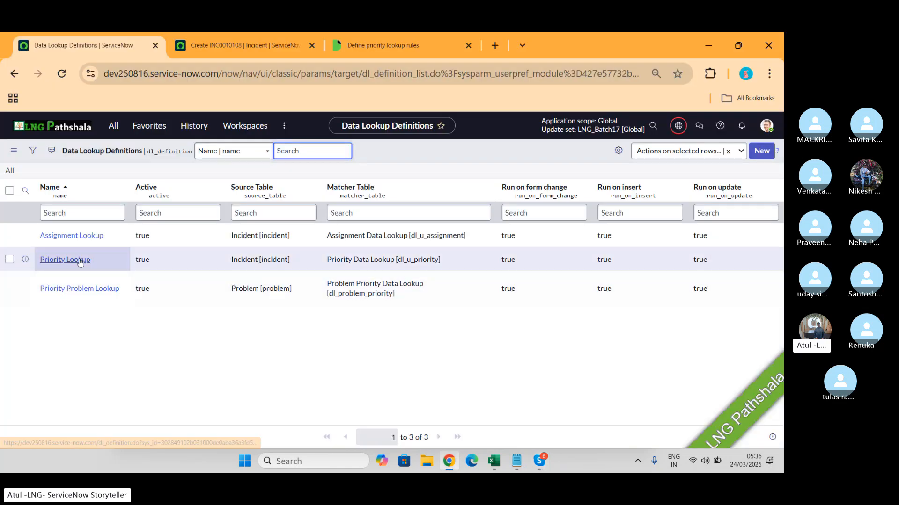
left_click(80, 261)
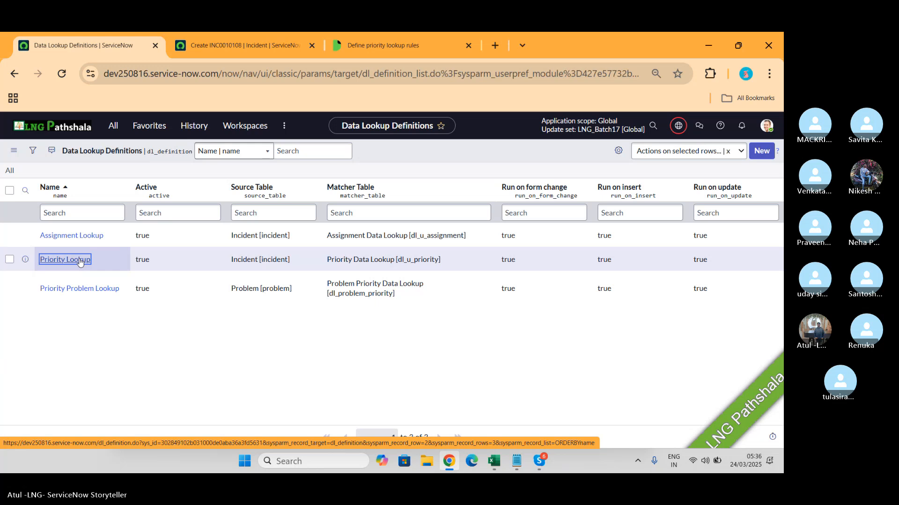
left_click(80, 261)
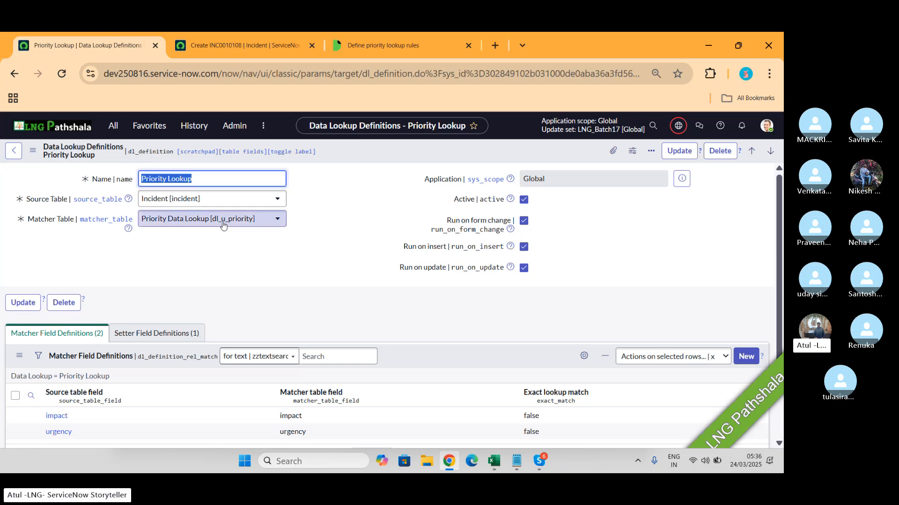
- Review the priority lookup table in the documentation and the Impact, Urgency and Priority fields on the new incident form
left_click(358, 47)
scroll(551, 304, "up", 2)
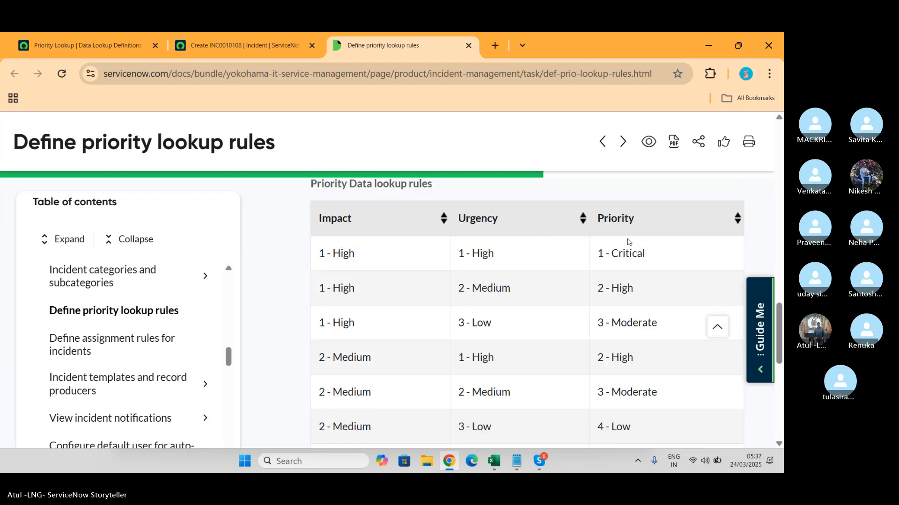
left_click(241, 45)
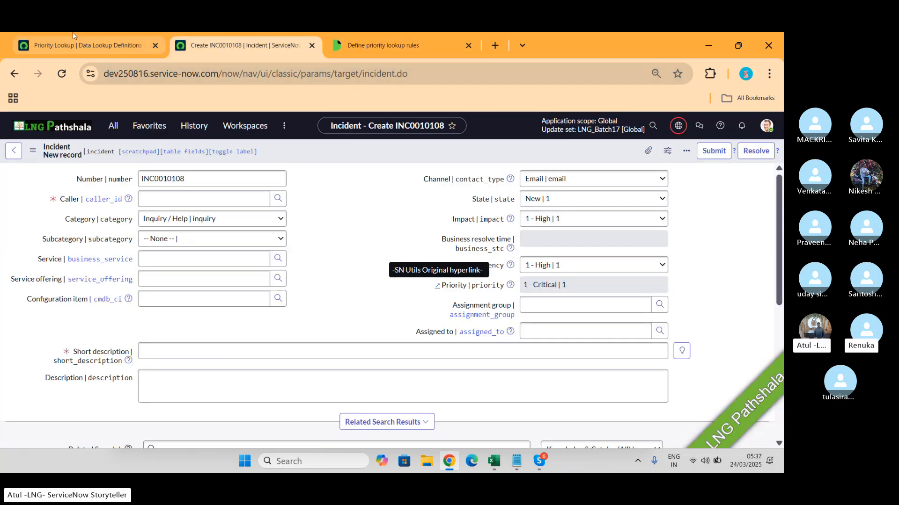
- From the Priority Lookup definition, open the matcher table's record list with the navigator command dl_u_priority.LIST
left_click(65, 50)
left_click(112, 126)
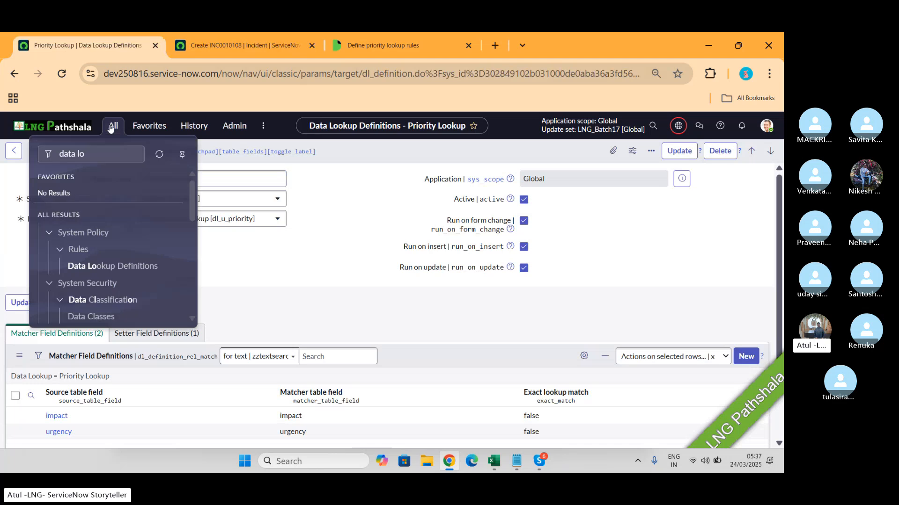
type("dl_u_priority")
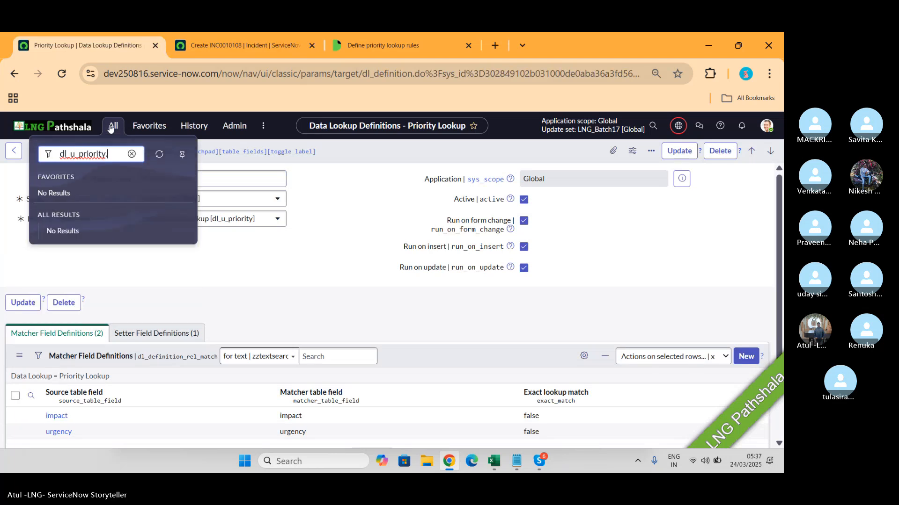
type(".LIST")
key("Return")
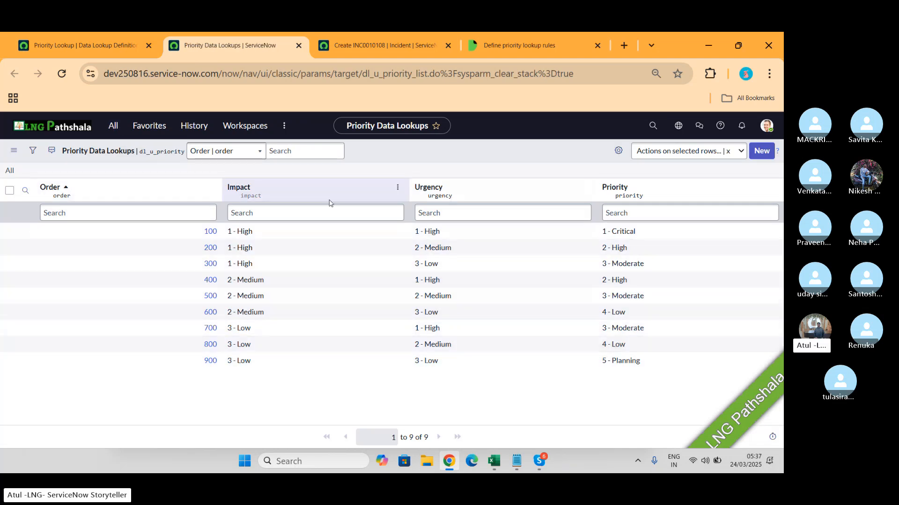
- Compare the Priority Lookup definition's source and matcher tables with the incident form and the Priority Data Lookups list
left_click(81, 45)
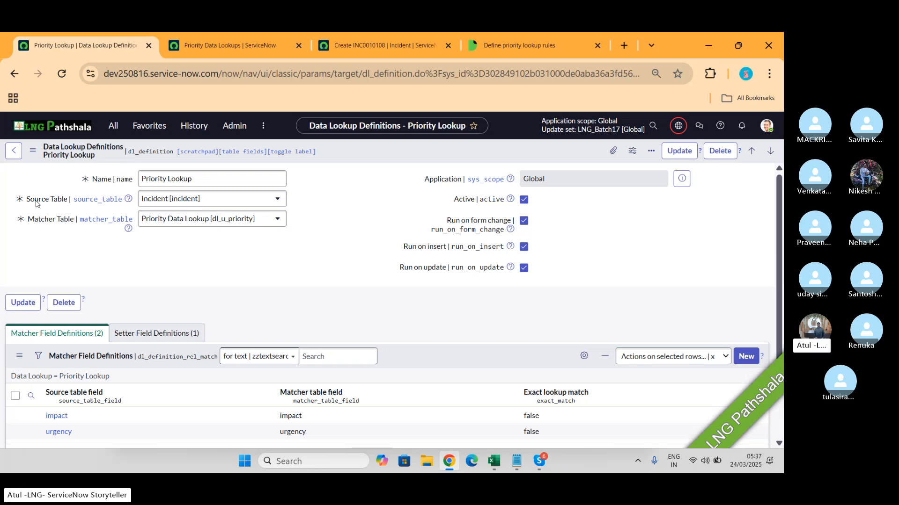
left_click(380, 47)
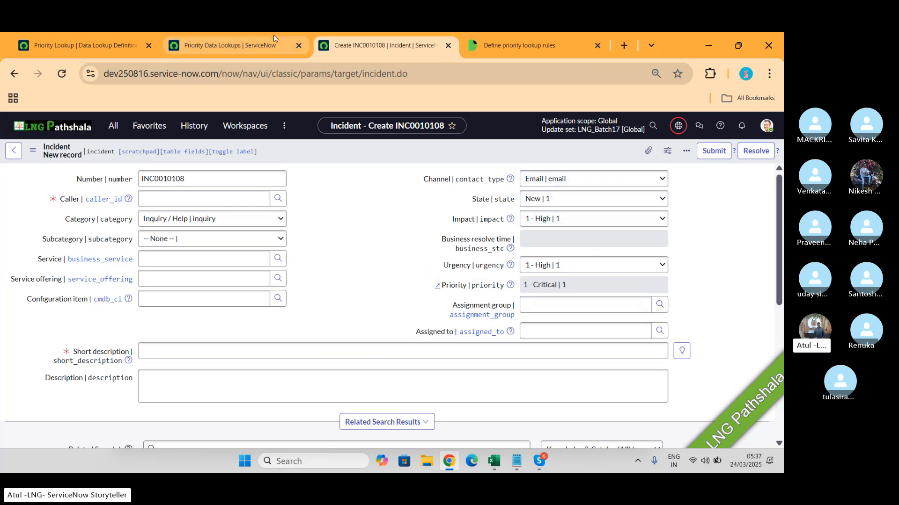
left_click(93, 45)
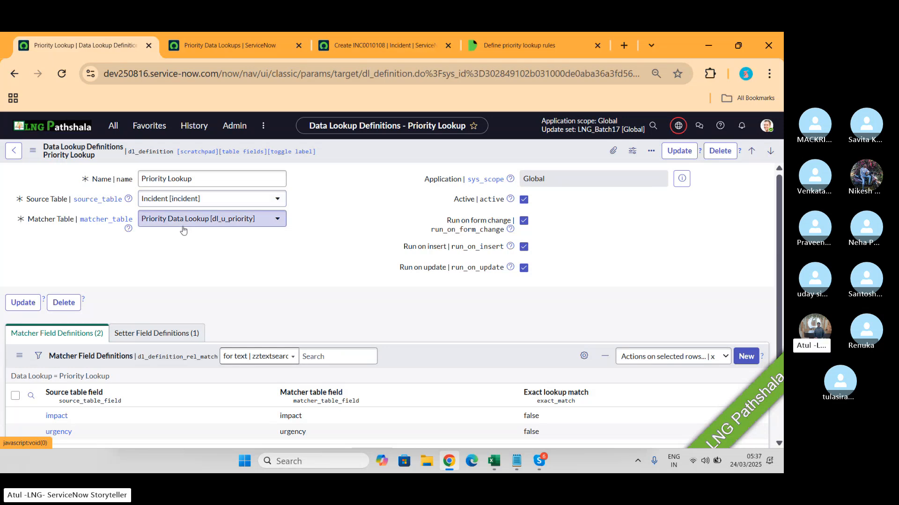
left_click(243, 52)
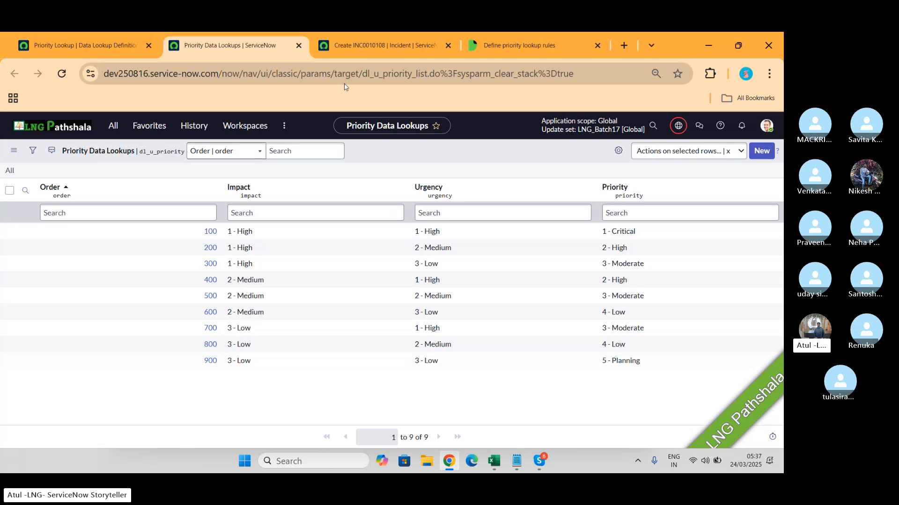
left_click(378, 37)
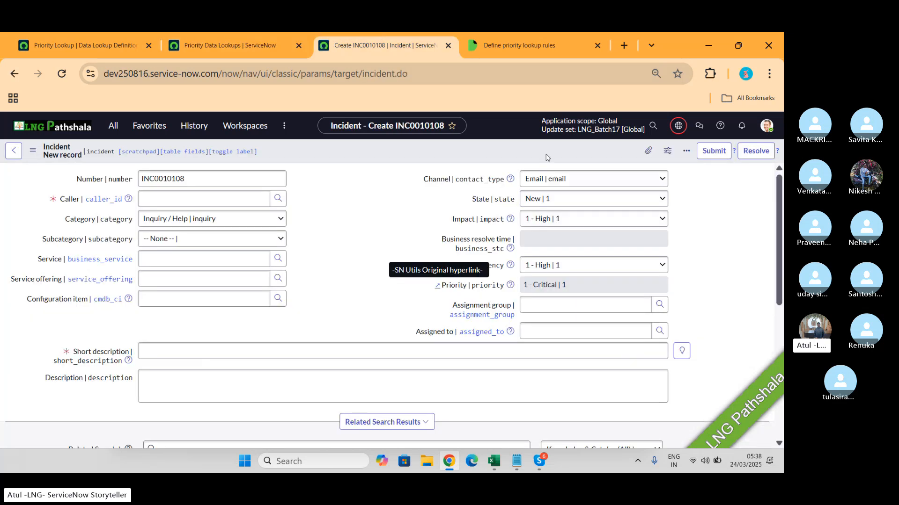
- Return to the Priority Lookup definition and open its impact matcher field definition
left_click(89, 47)
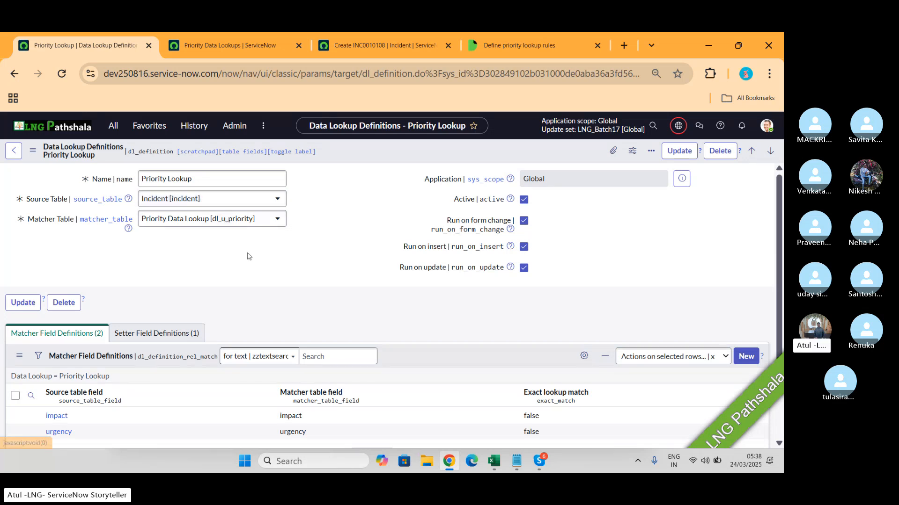
scroll(251, 245, "down", 1)
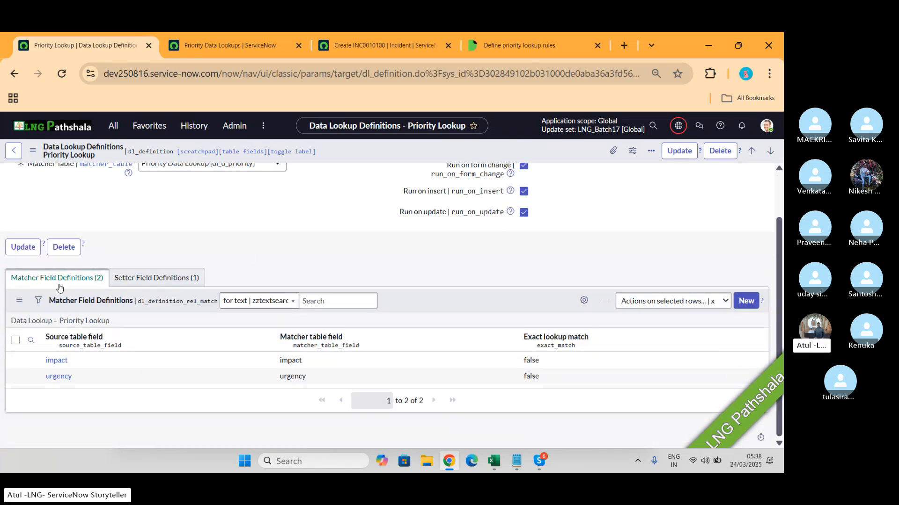
left_click(60, 361)
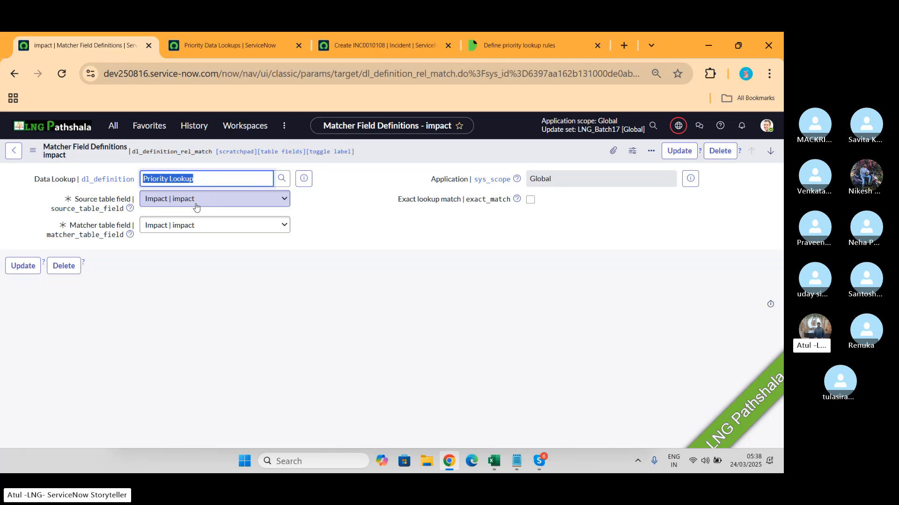
- Compare the impact matcher field definition with the Impact column in Priority Data Lookups and the Impact field on the incident form
left_click(239, 44)
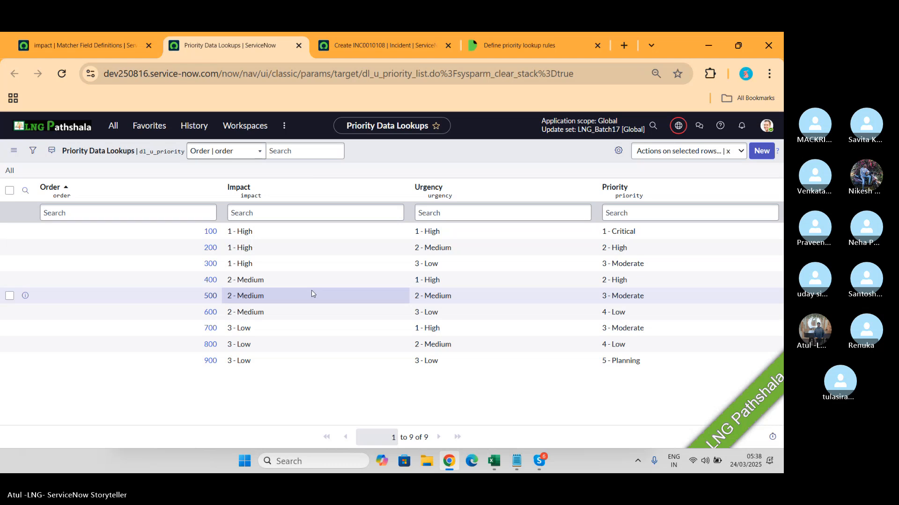
left_click(403, 45)
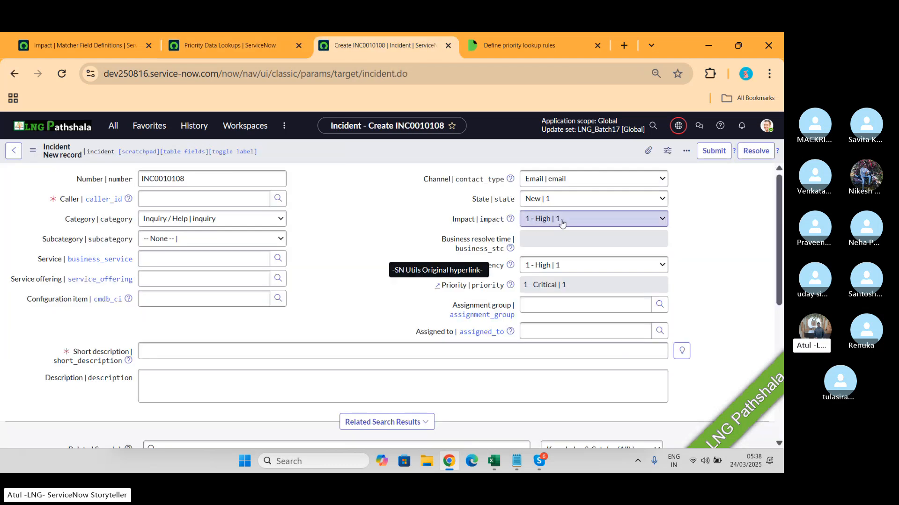
left_click(227, 45)
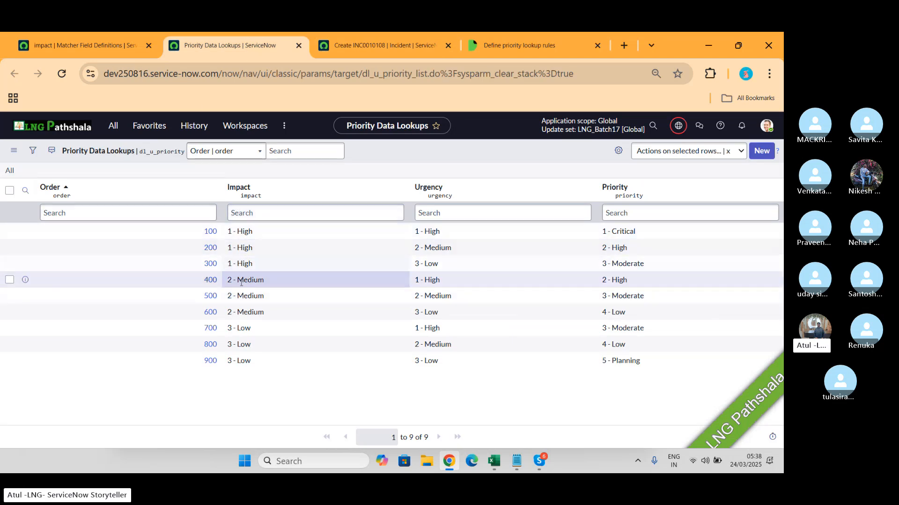
left_click(99, 45)
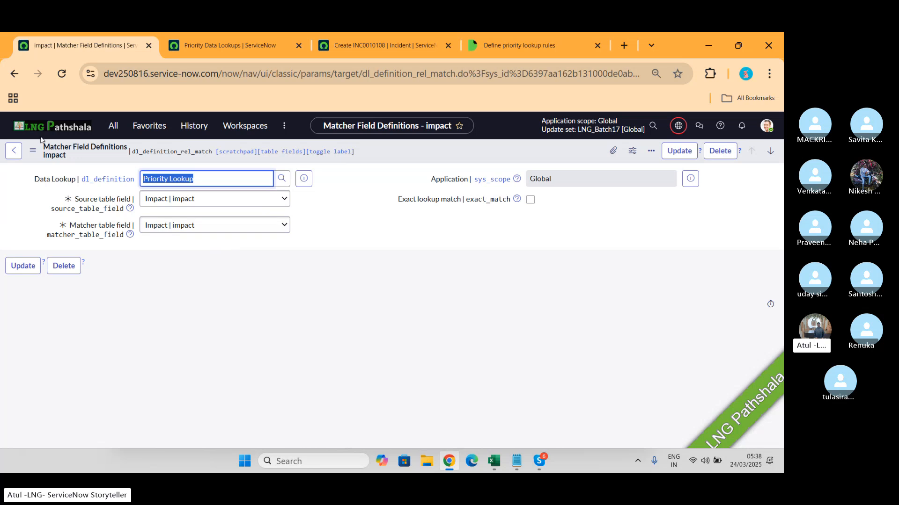
- Leave the impact matcher field definition and reopen the Priority Lookup record from the Data Lookup Definitions list
left_click(13, 150)
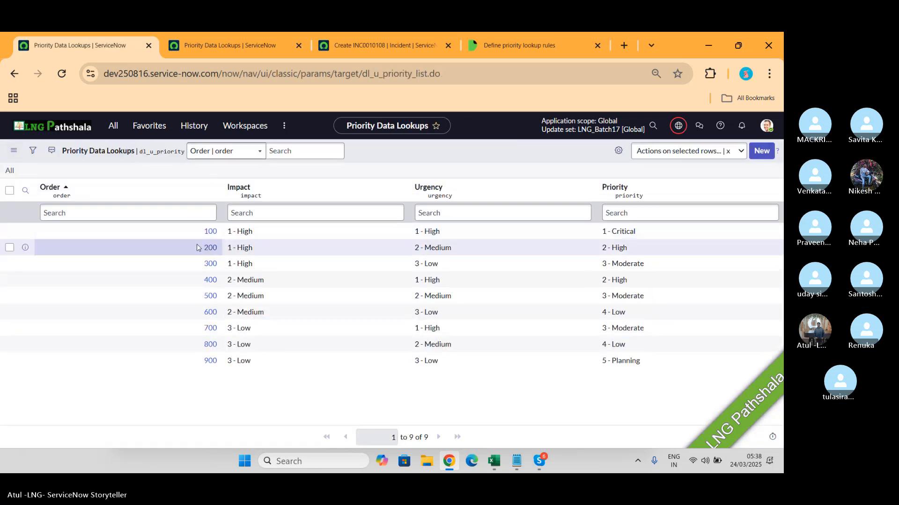
left_click(15, 73)
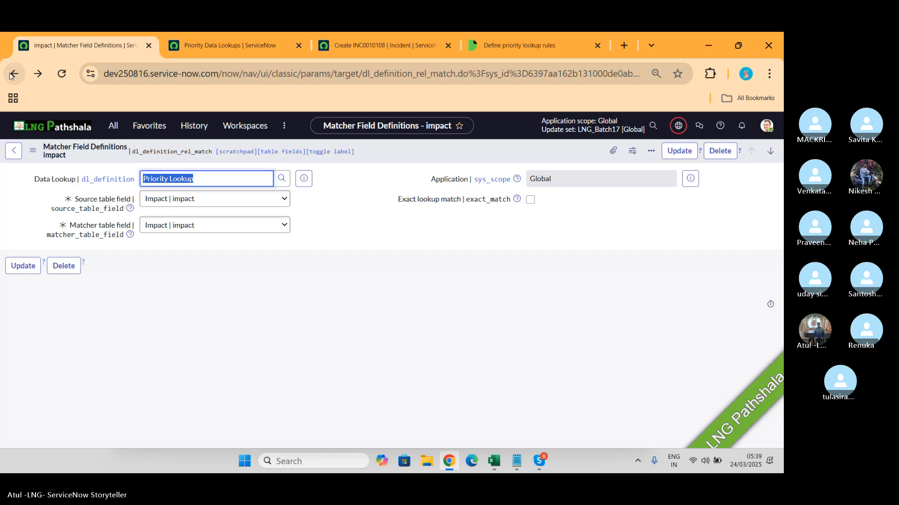
left_click(12, 74)
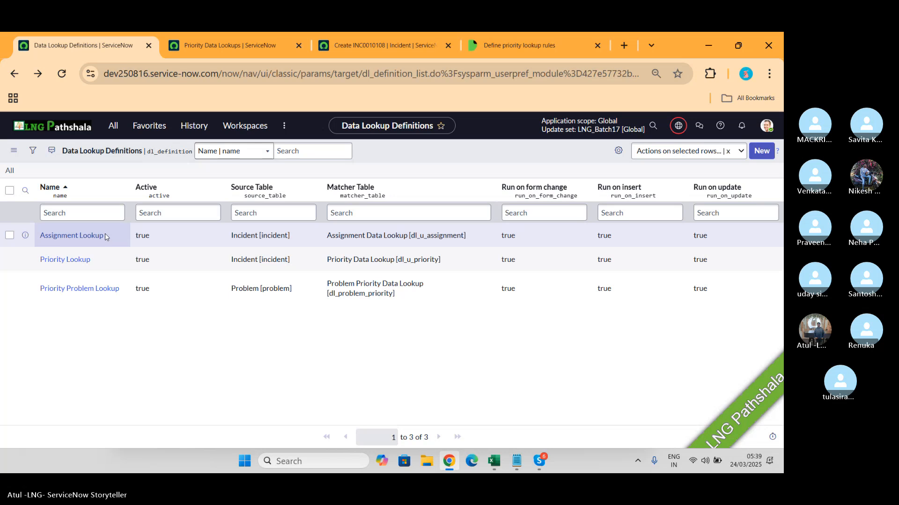
left_click(67, 258)
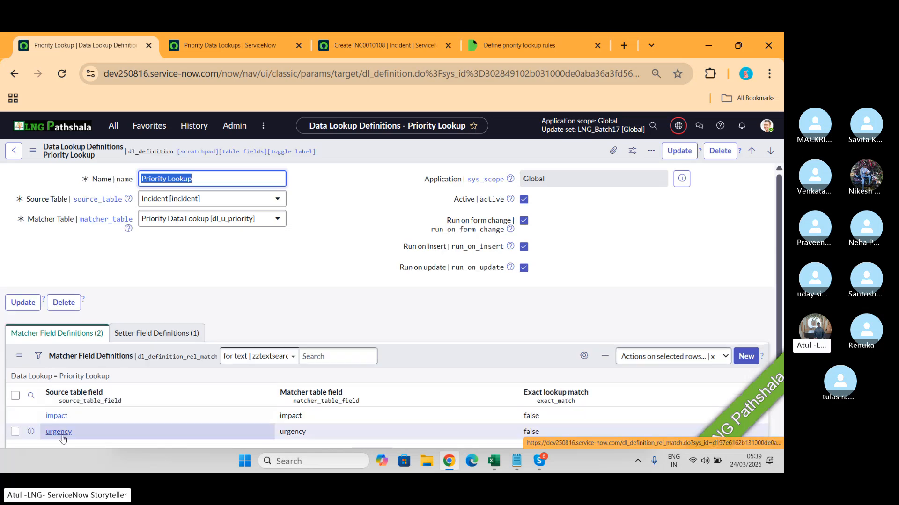
- Set the new incident's Impact to 2 - Medium and open the Urgency choices
left_click(403, 45)
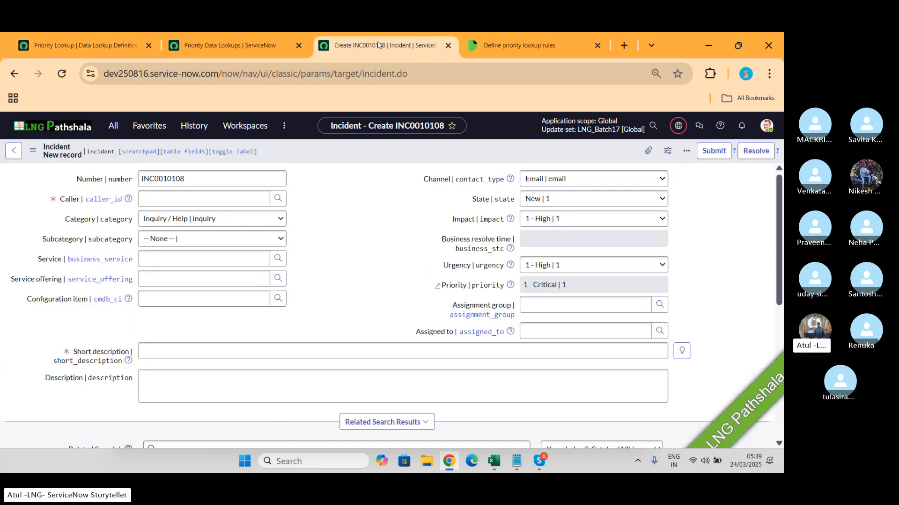
left_click(547, 221)
left_click(548, 251)
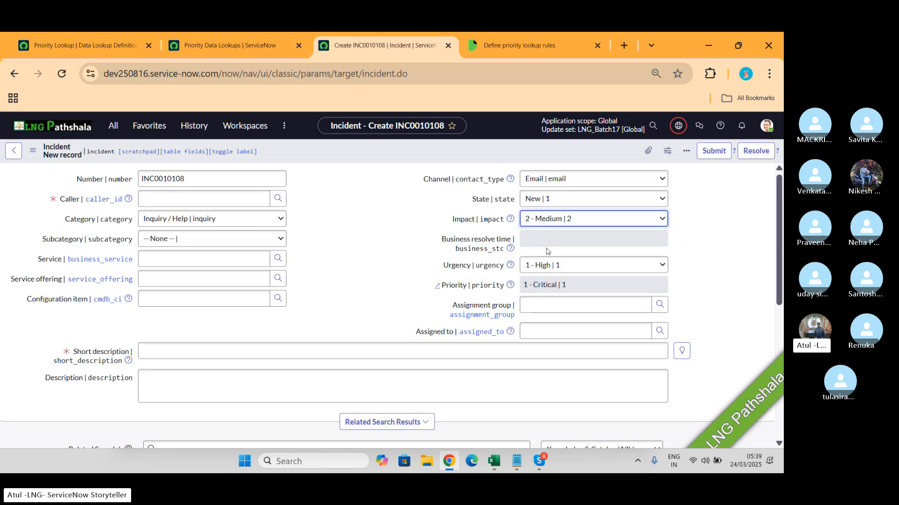
left_click(543, 266)
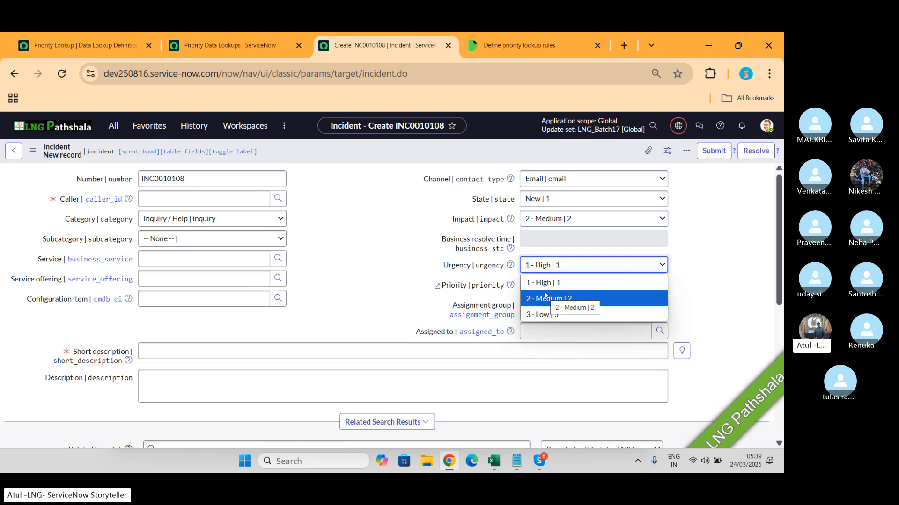
- Review the Priority Lookup definition and the impact and urgency combinations in the Priority Data Lookups list
left_click(46, 45)
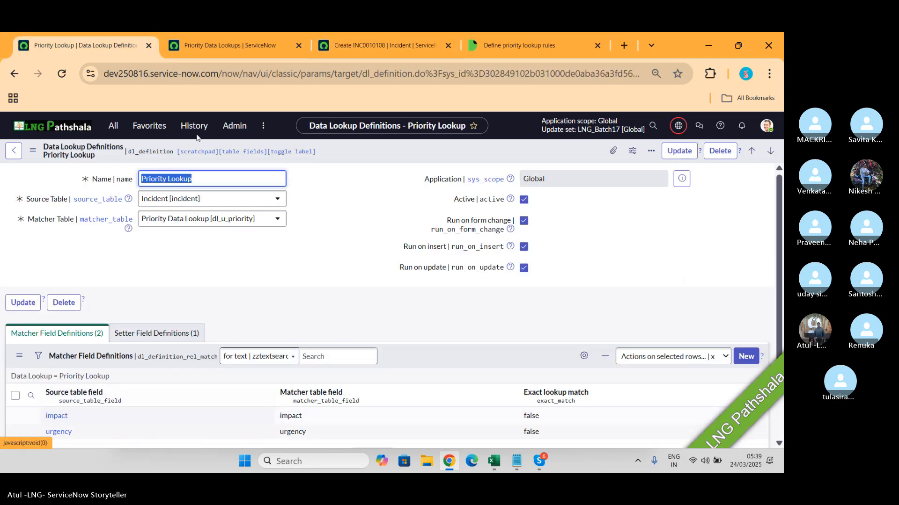
left_click(232, 47)
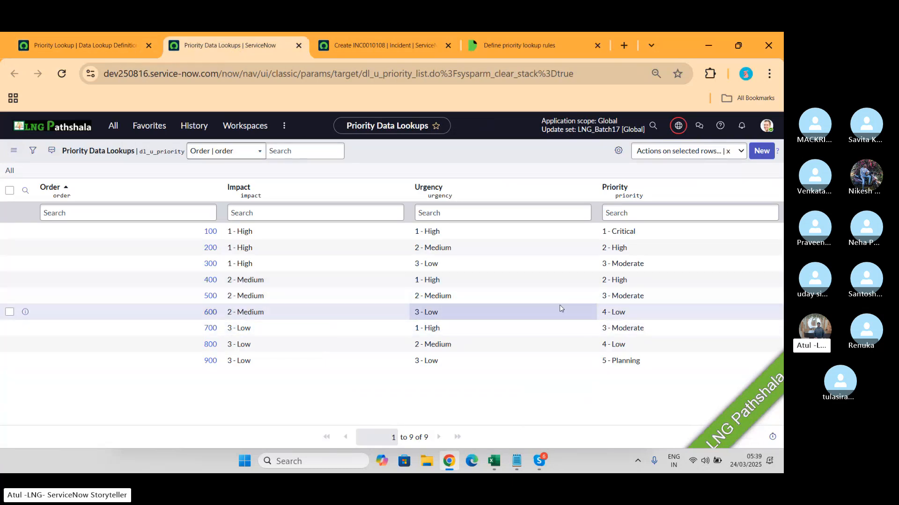
- Compare the Priority Lookup's priority setter field definition with the Priority field on the new incident form
left_click(79, 46)
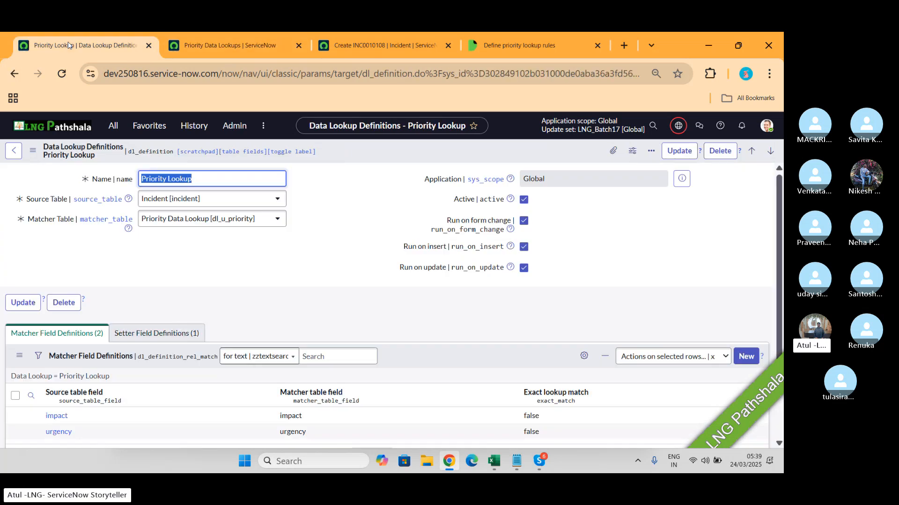
left_click(159, 340)
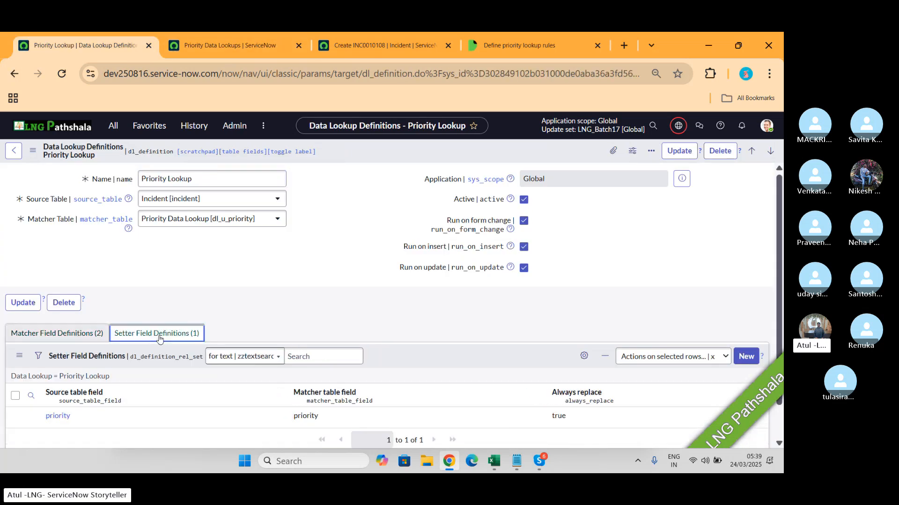
scroll(160, 340, "down", 1)
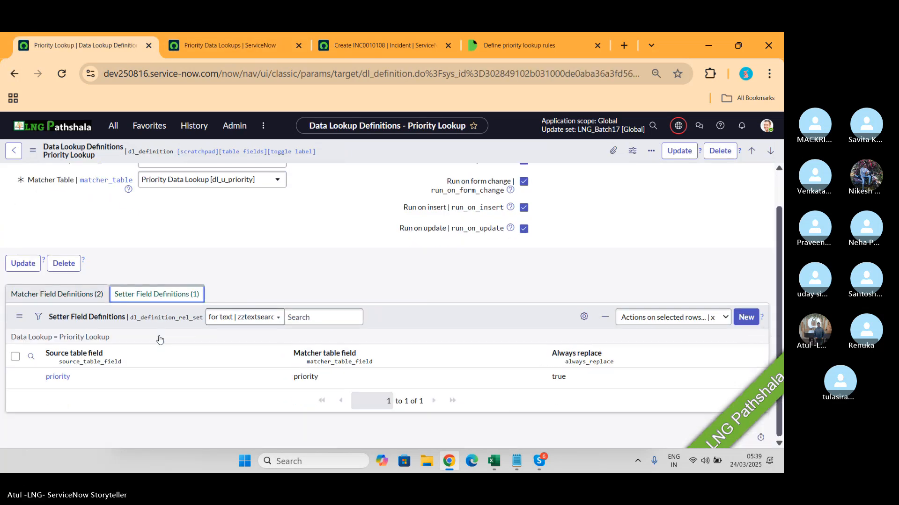
left_click(59, 381)
left_click(380, 46)
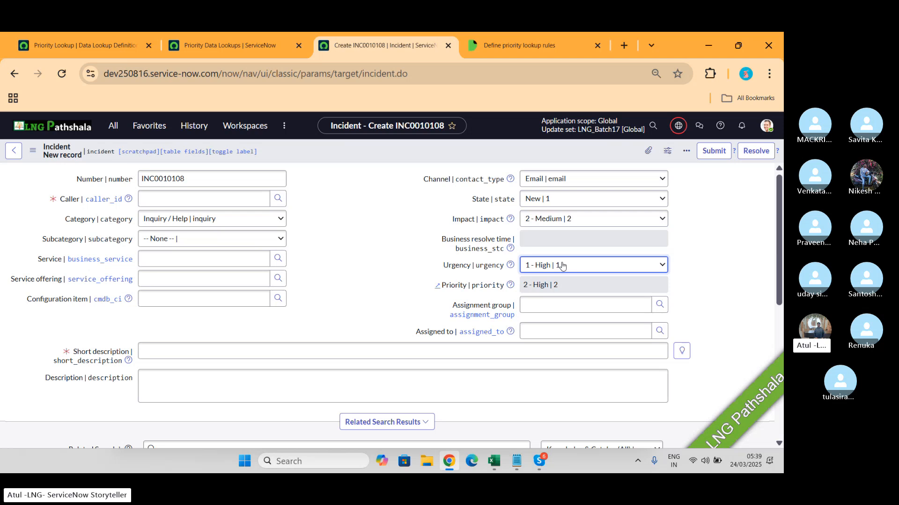
- Review the Priority Lookup's matcher field definitions alongside the combinations in the Priority Data Lookups list
left_click(63, 42)
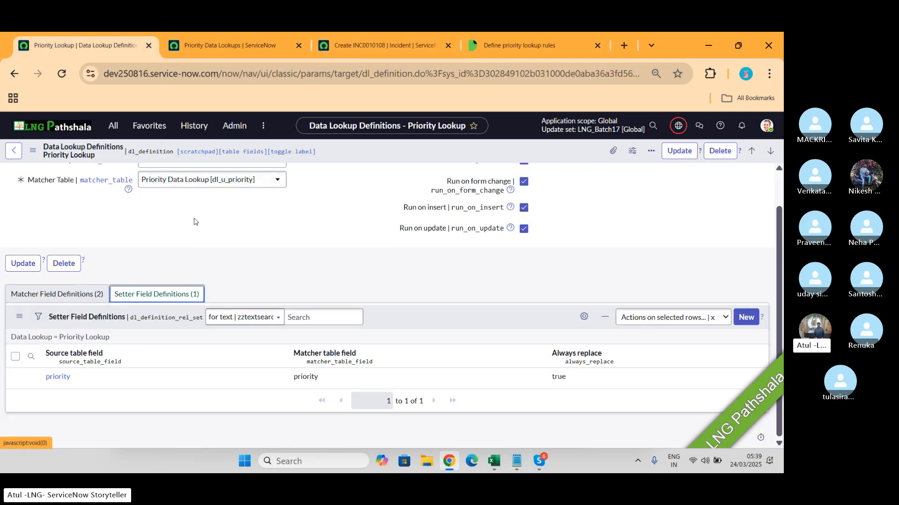
scroll(195, 221, "up", 1)
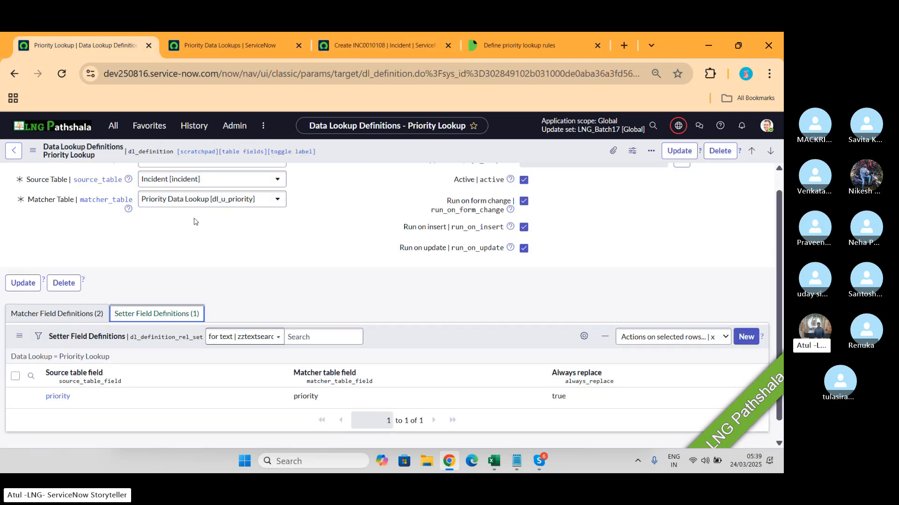
left_click(71, 314)
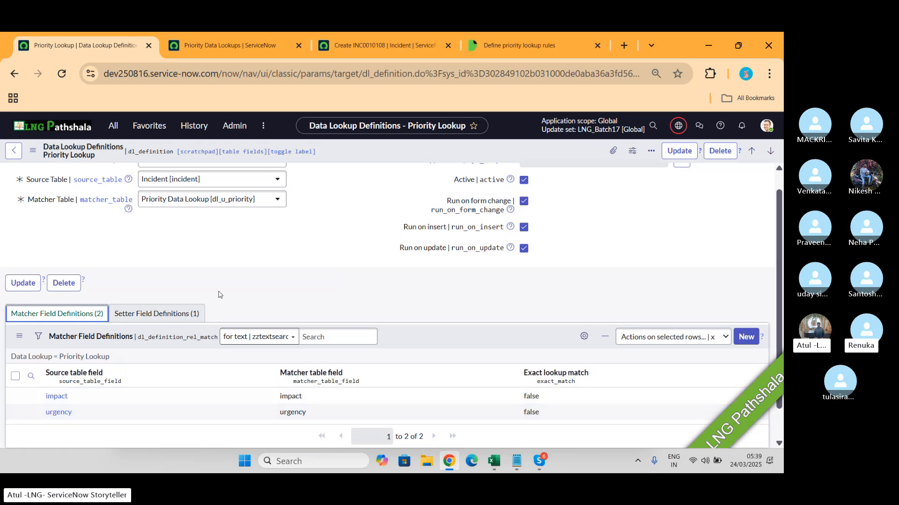
left_click(245, 41)
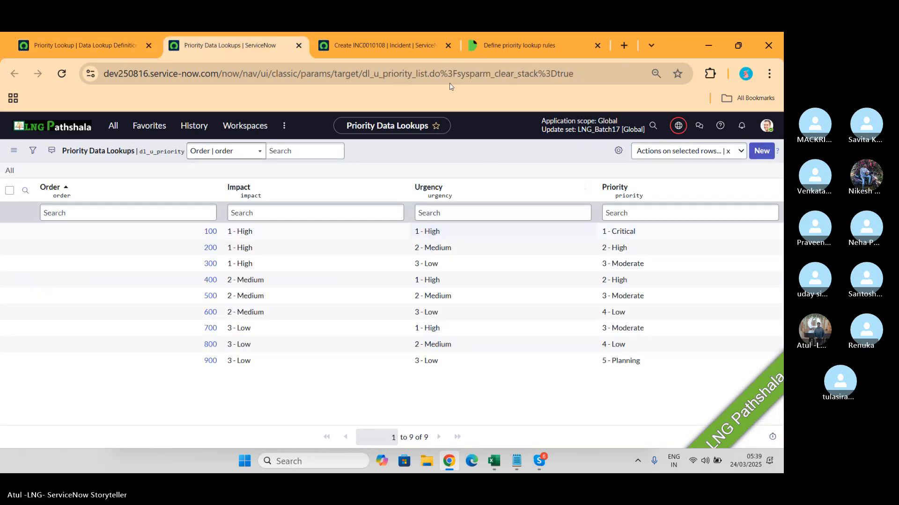
- Set the new incident's Urgency to 2 - Medium
left_click(372, 47)
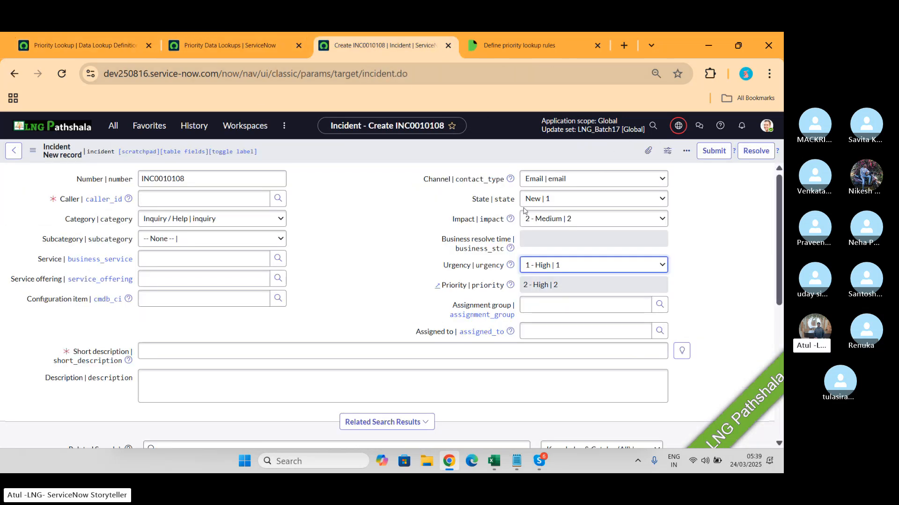
left_click(570, 265)
left_click(569, 298)
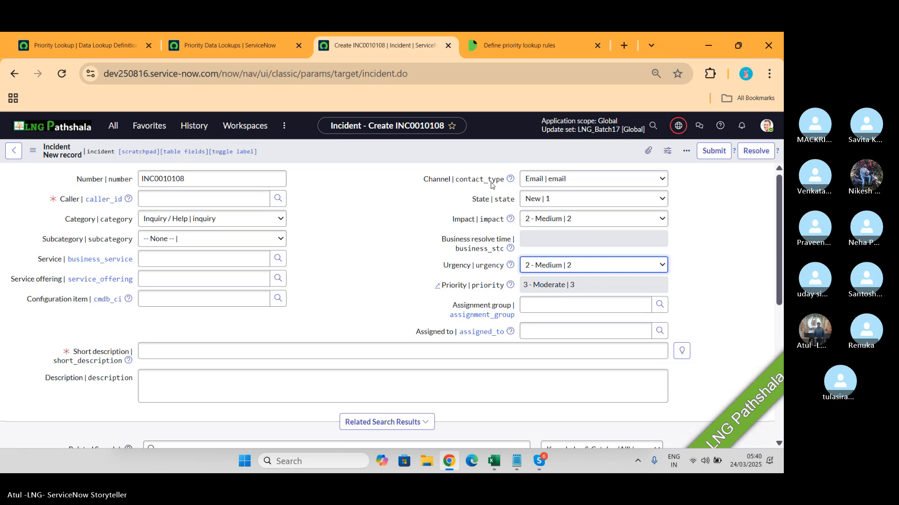
- Review the Priority Lookup's setter field definition and the help texts for its run on form change, insert and update options
left_click(63, 46)
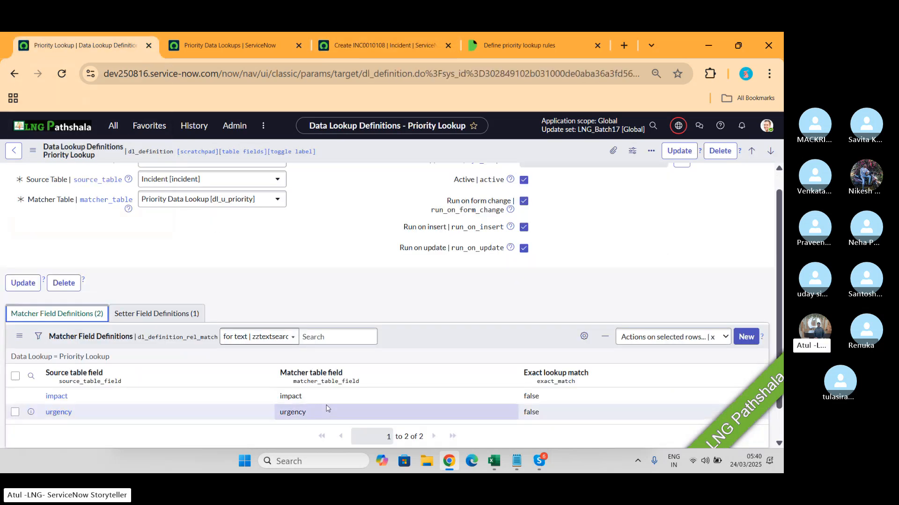
left_click(157, 314)
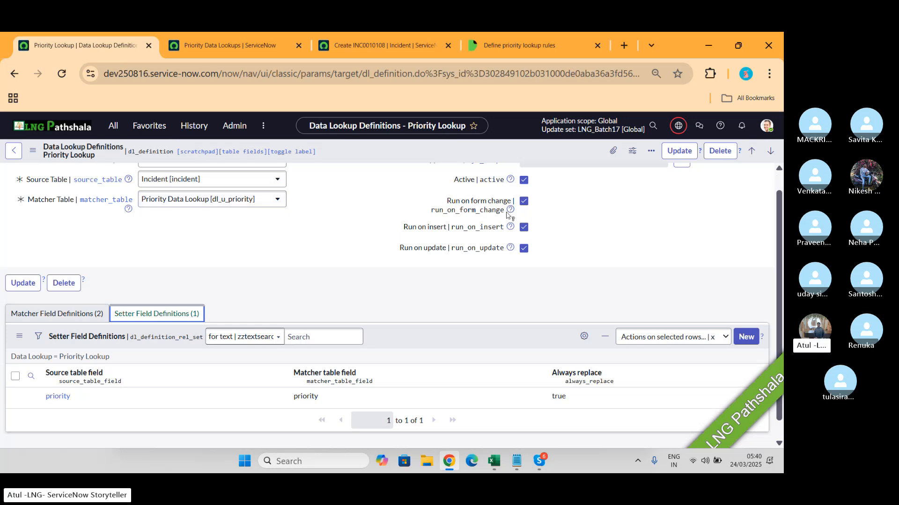
mouse_move(510, 211)
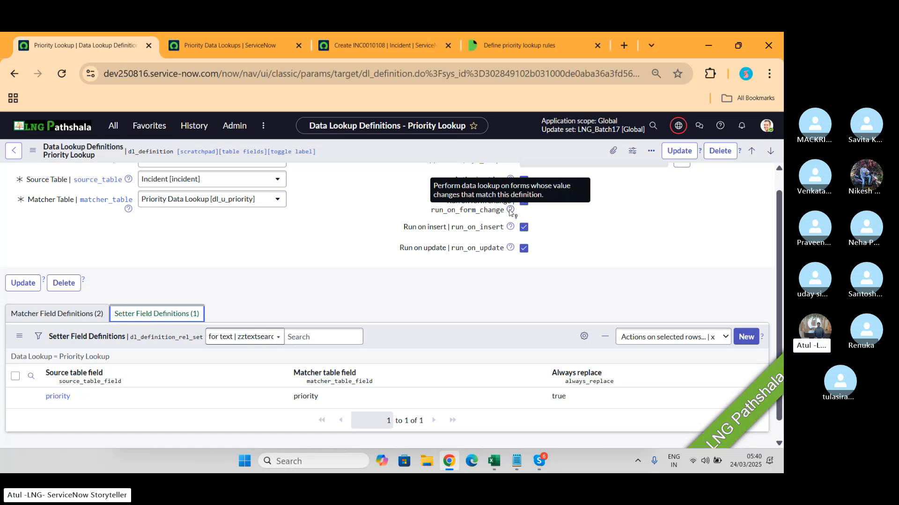
mouse_move(509, 230)
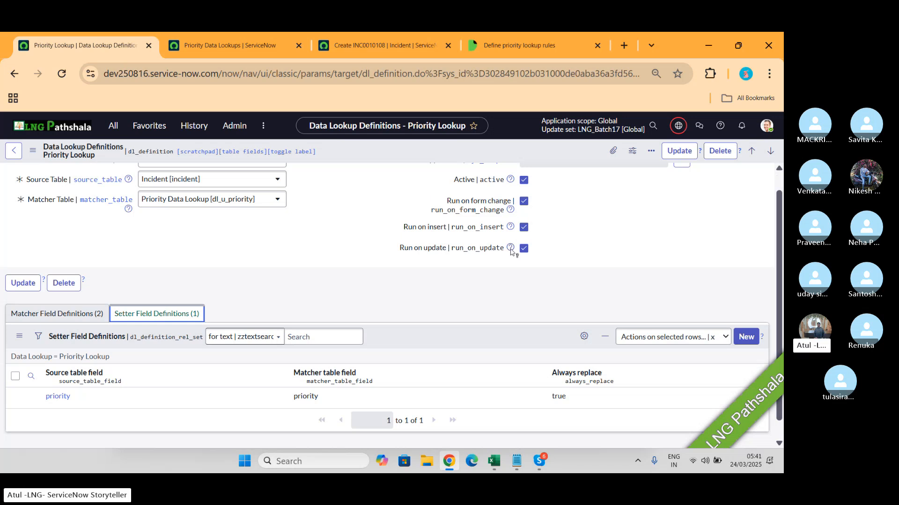
mouse_move(510, 252)
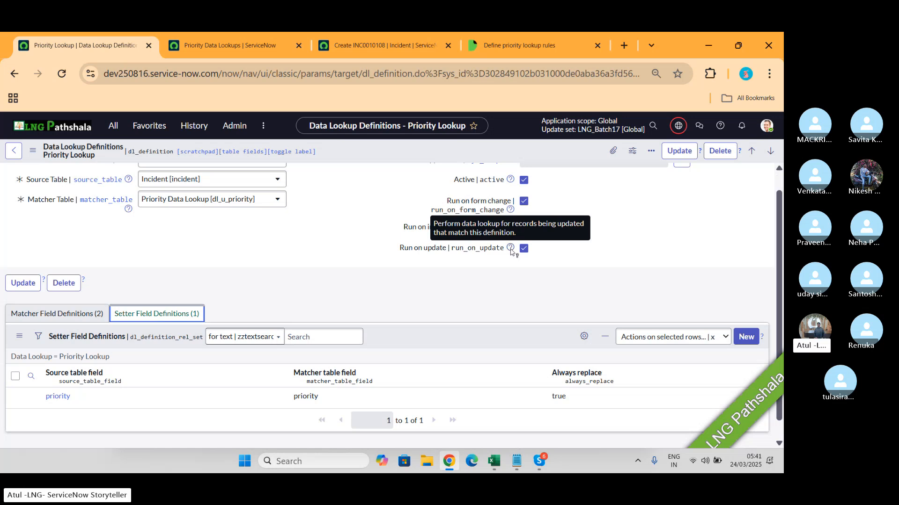
key("alt+Tab")
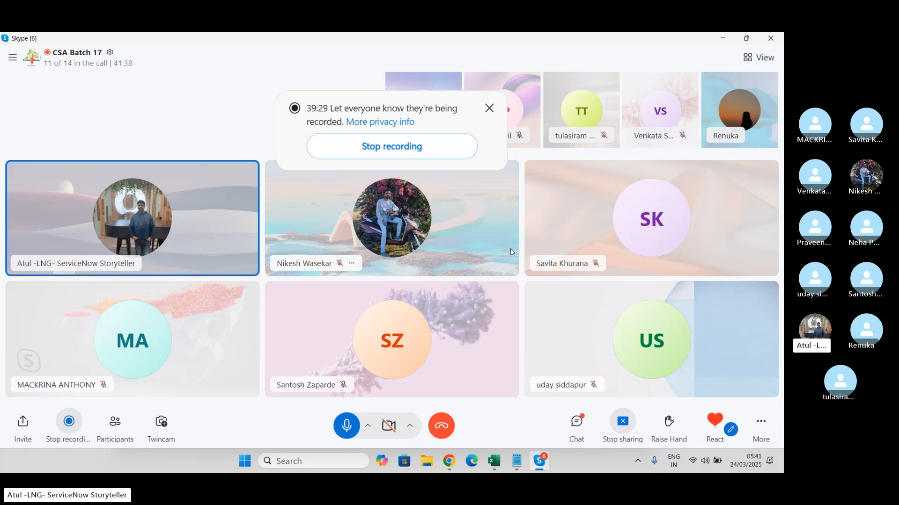
key("alt+Tab")
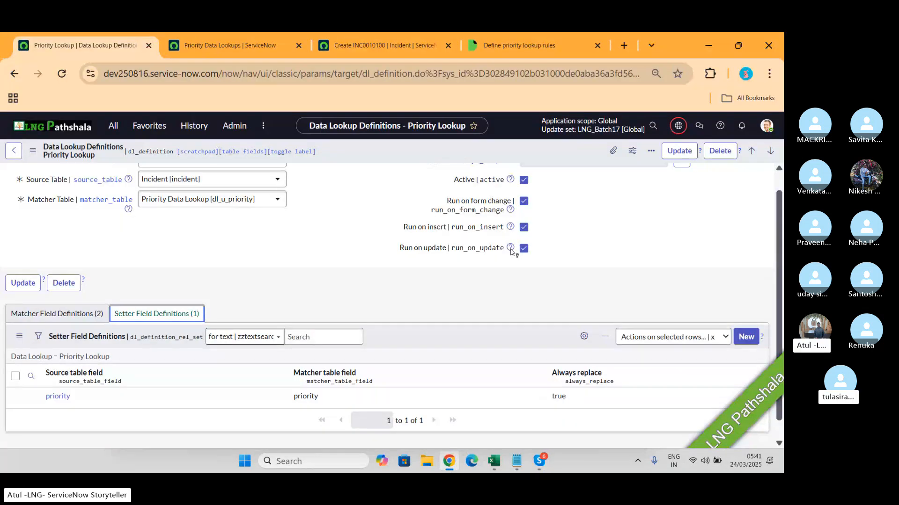
key("alt+Tab")
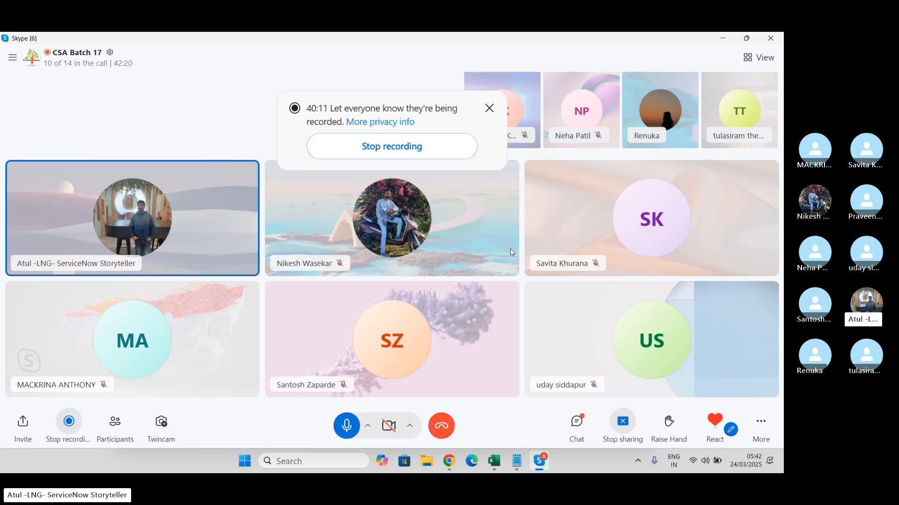
key("alt+Tab")
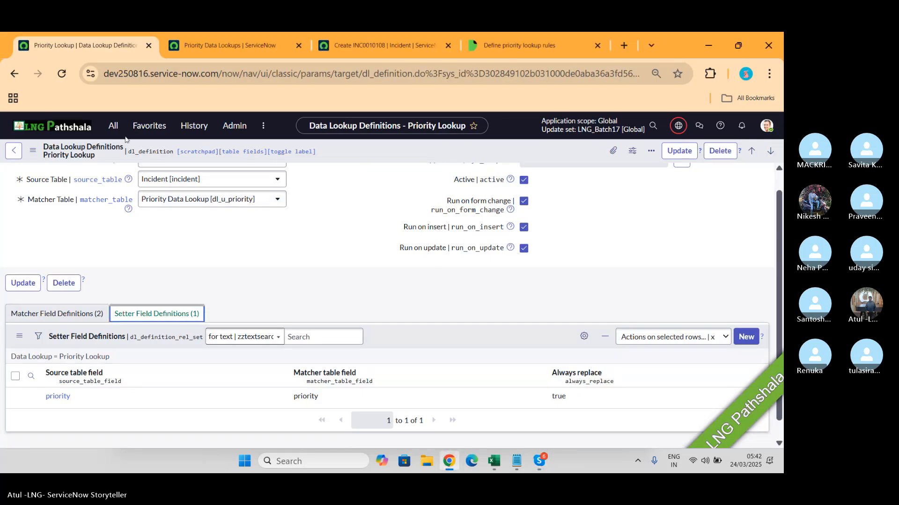
- Search the navigator for "data loo", display the Data Lookup Definitions list and open the Priority Problem Lookup record
left_click(114, 125)
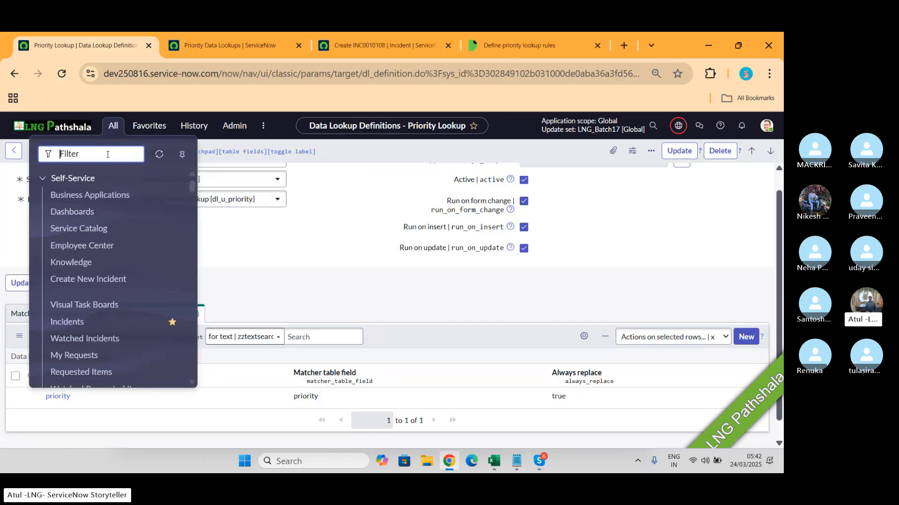
type("data loo")
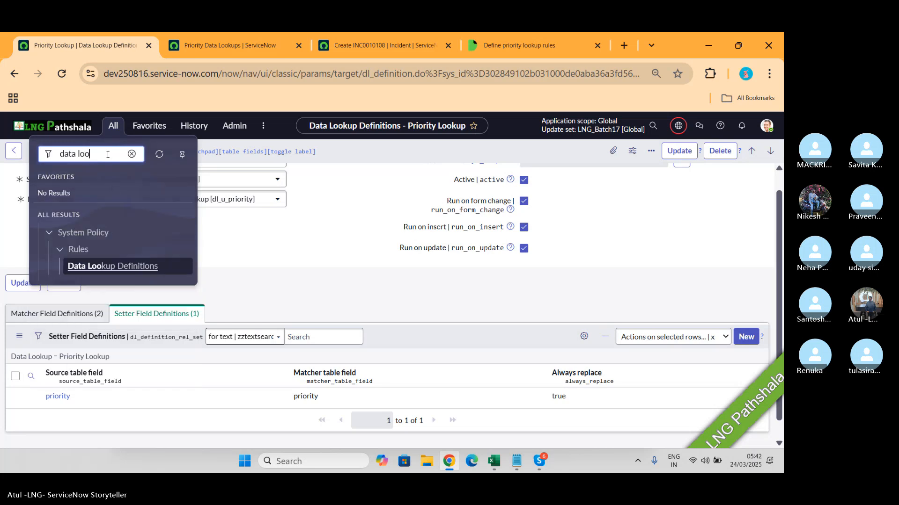
left_click(100, 266)
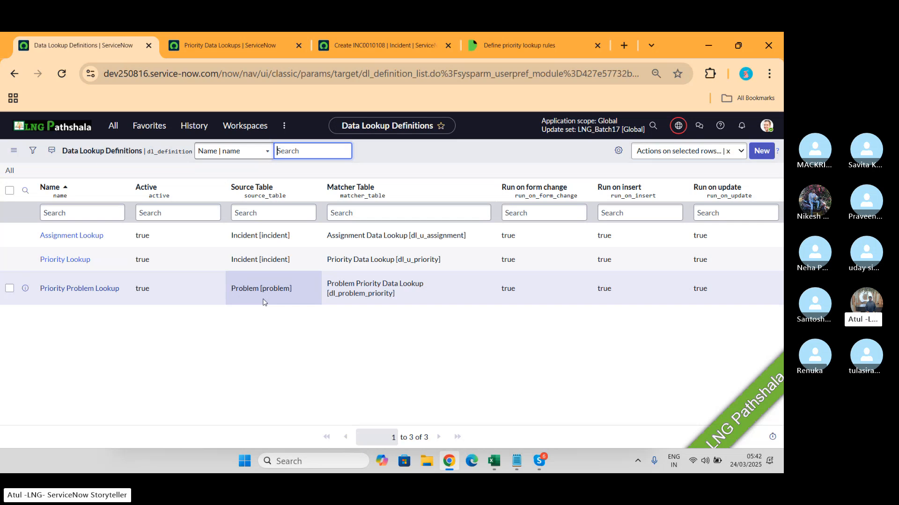
left_click(87, 290)
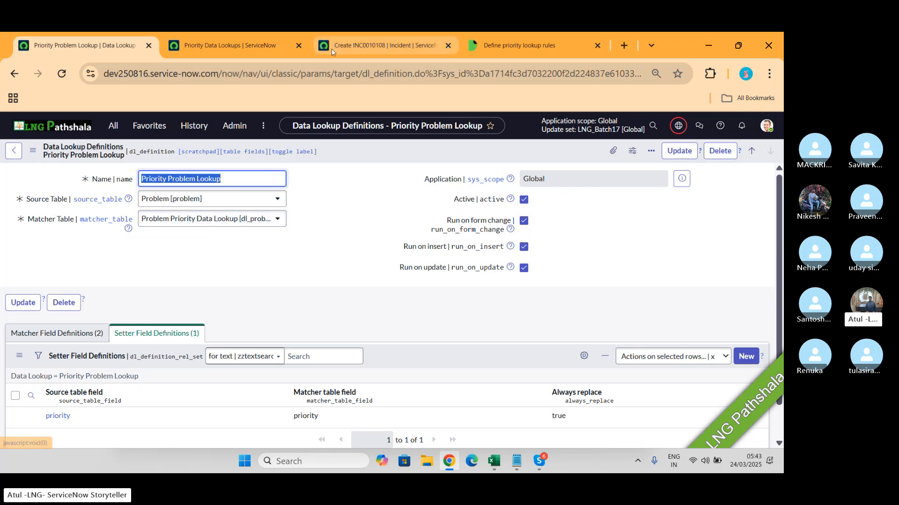
- Compare Priority Problem Lookup with the Priority Data Lookups list, examining its matcher field definitions and matcher table choices
left_click(242, 42)
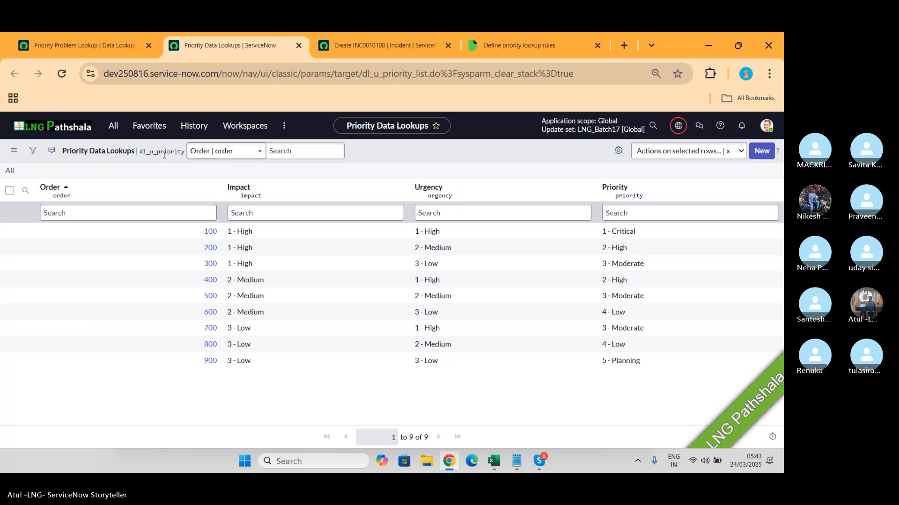
left_click(67, 46)
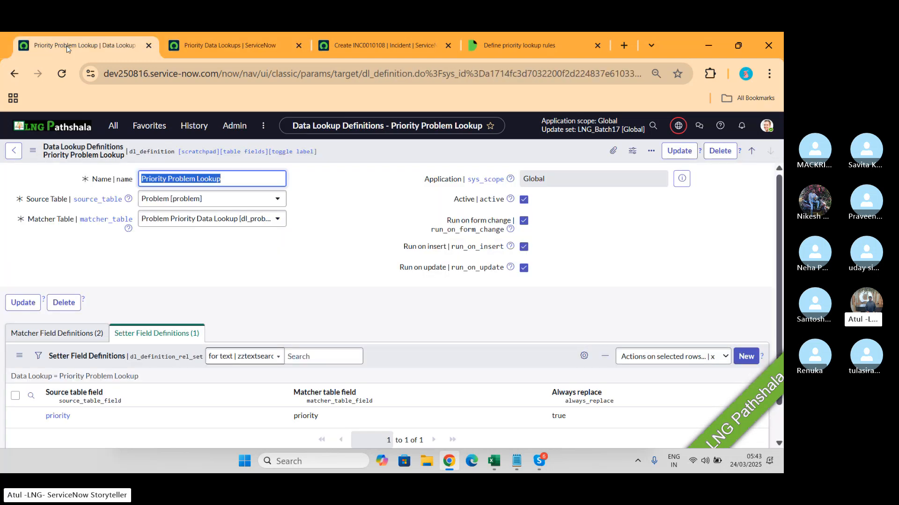
left_click(55, 334)
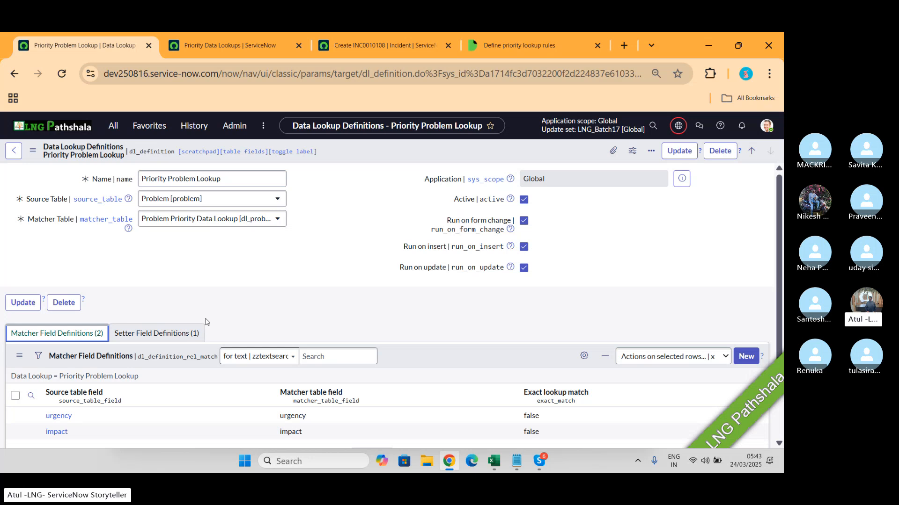
left_click(260, 225)
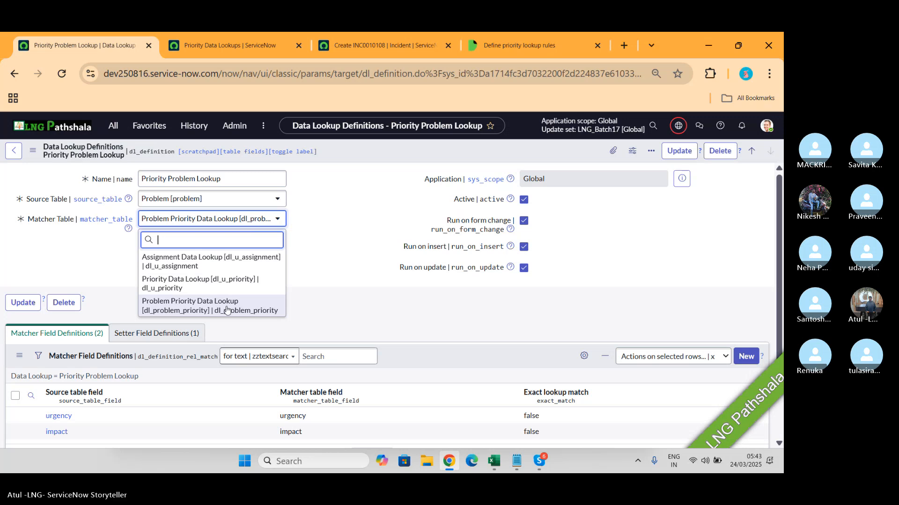
- Open the record list of the problem priority lookup table using dl_problem_priority.LIST
left_click(113, 126)
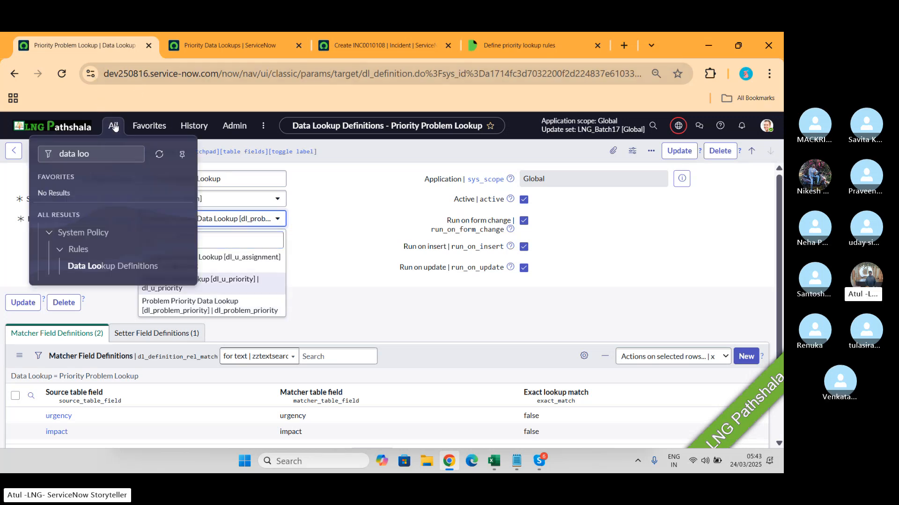
type("dl_u_priority")
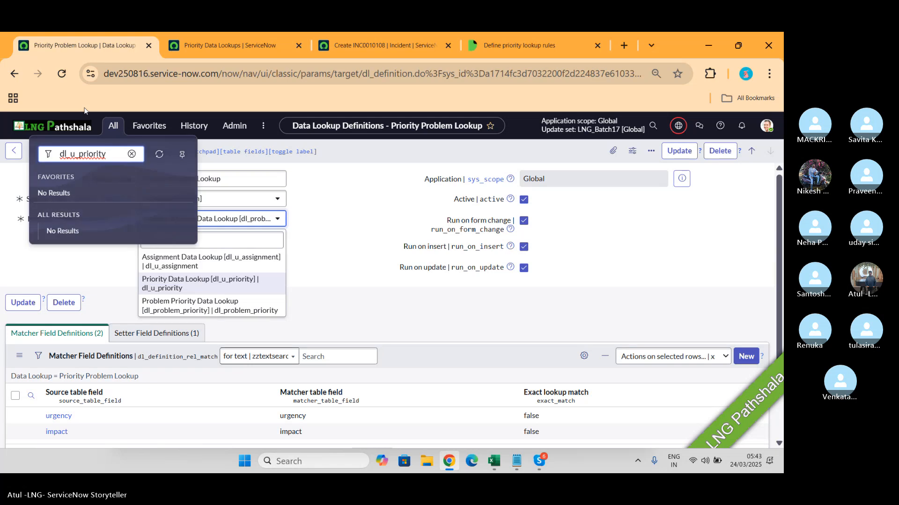
key("Left")
key("Left")
key("Left")
key("Left")
key("Left")
key("BackSpace")
type("problem")
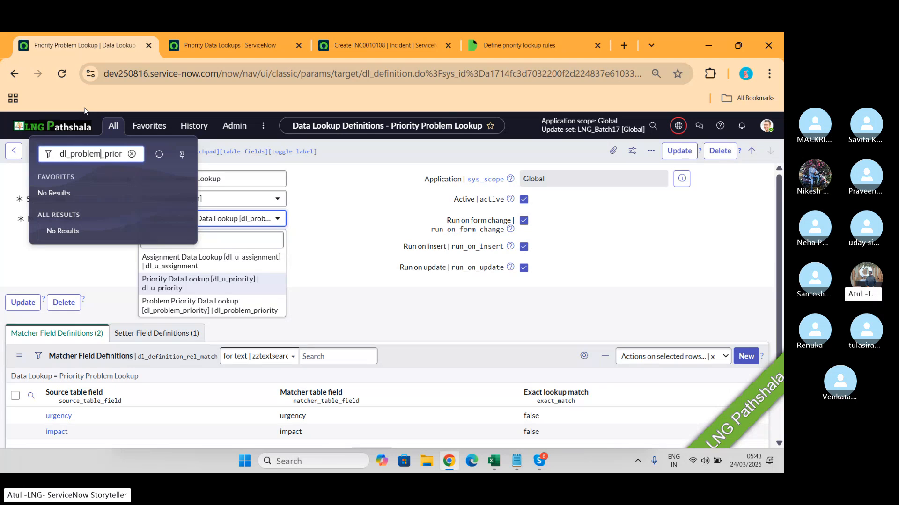
key("Right")
key("Right")
key("Right")
key("Right")
key("Right")
key("Right")
key("Right")
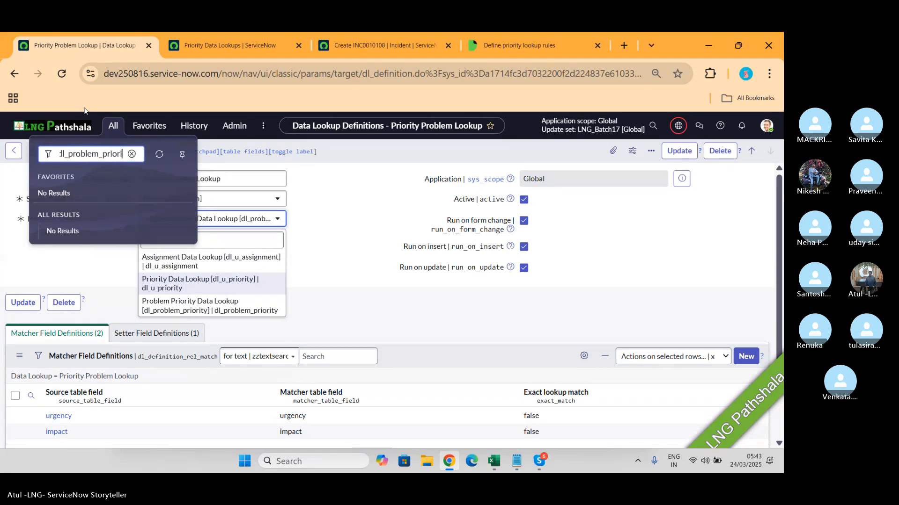
key("Right")
key("Right")
type(".LIST")
key("Return")
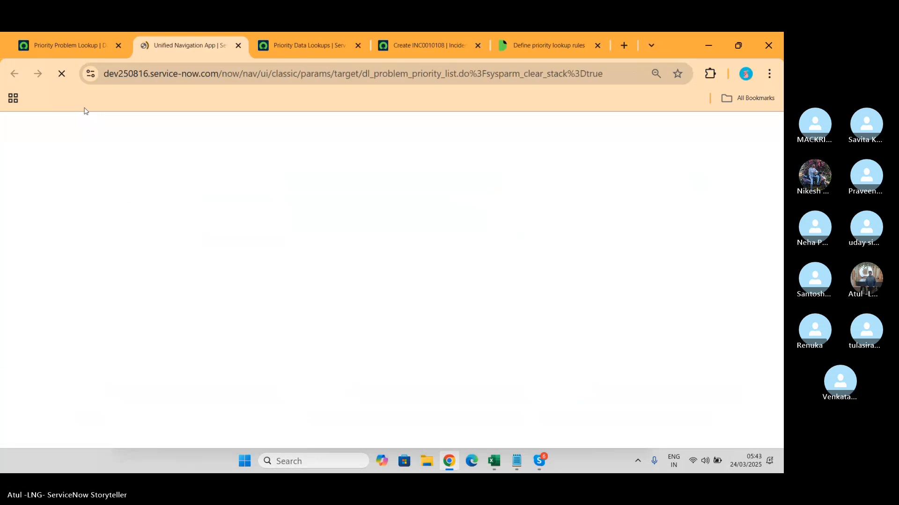
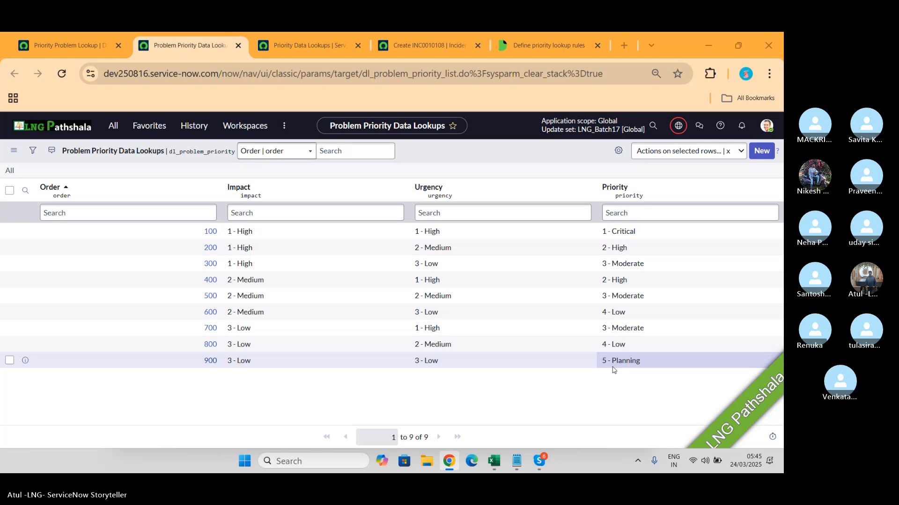
- Switch to the Skype call, mute the unmuted participant, and return to the browser
key("alt+Tab")
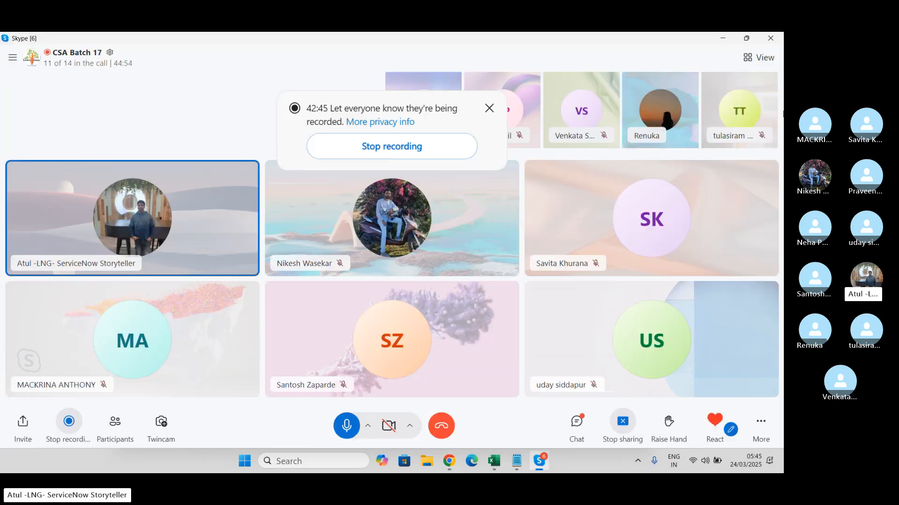
right_click(664, 96)
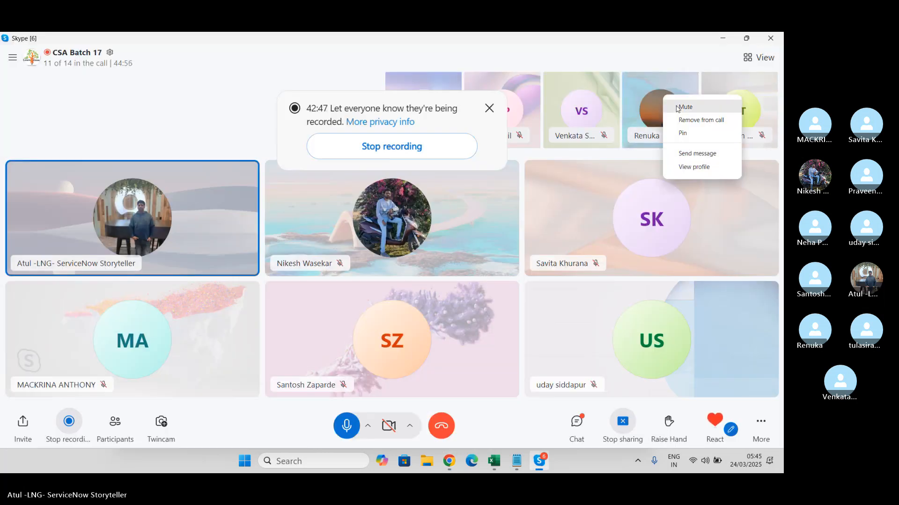
left_click(680, 110)
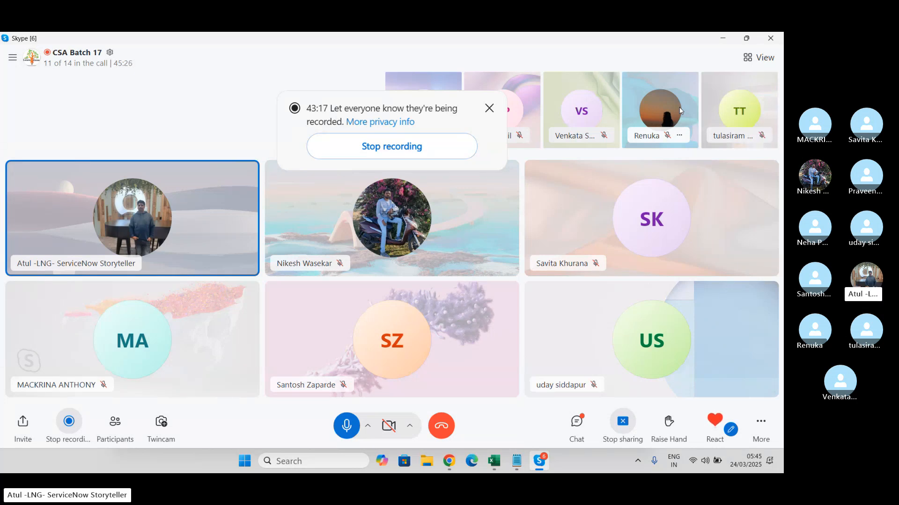
key("alt+Tab")
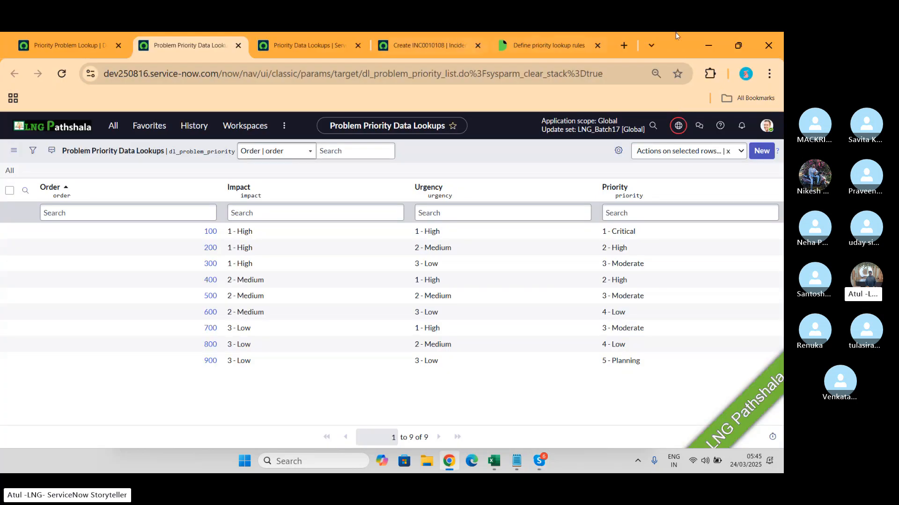
- Set the subcategory of the new incident to Antivirus and display the assignment group suggestions
left_click(428, 44)
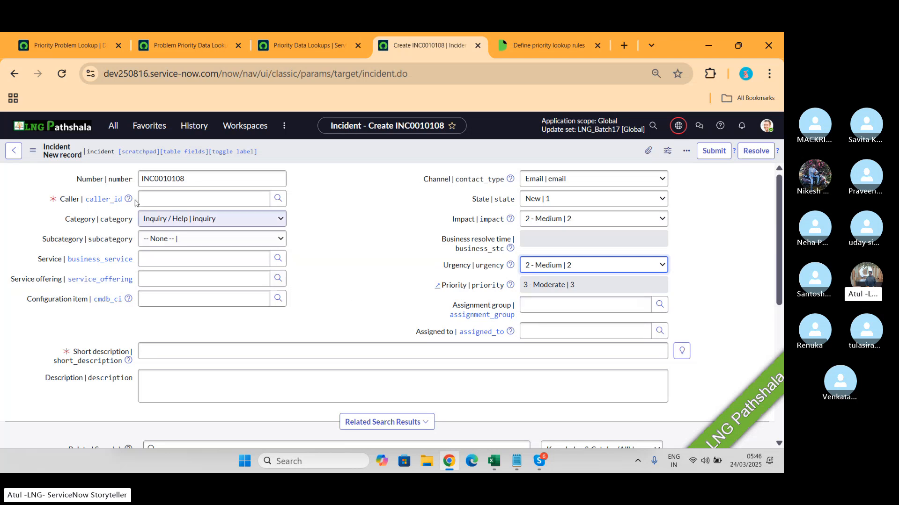
left_click(177, 239)
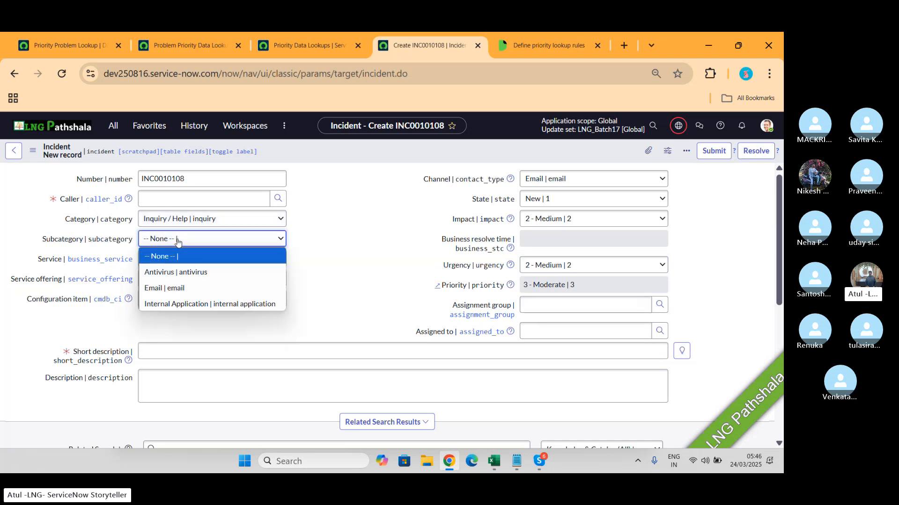
left_click(177, 272)
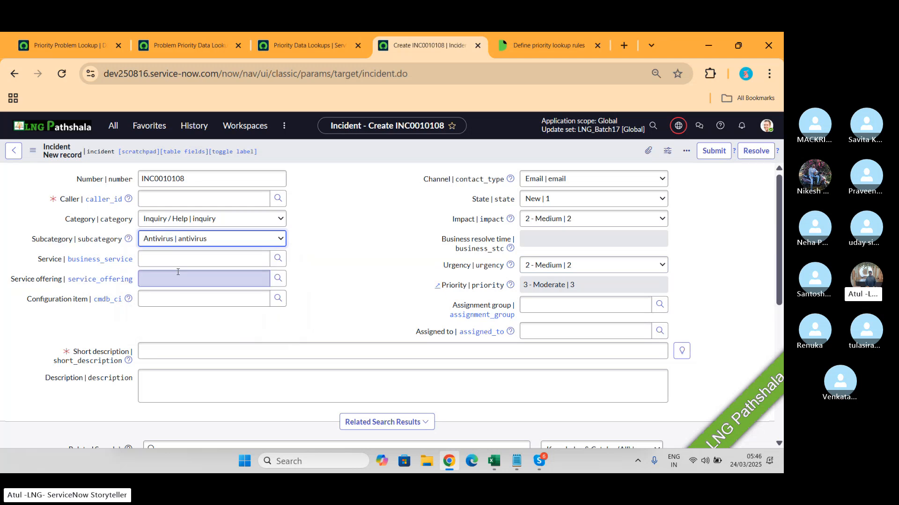
left_click(552, 311)
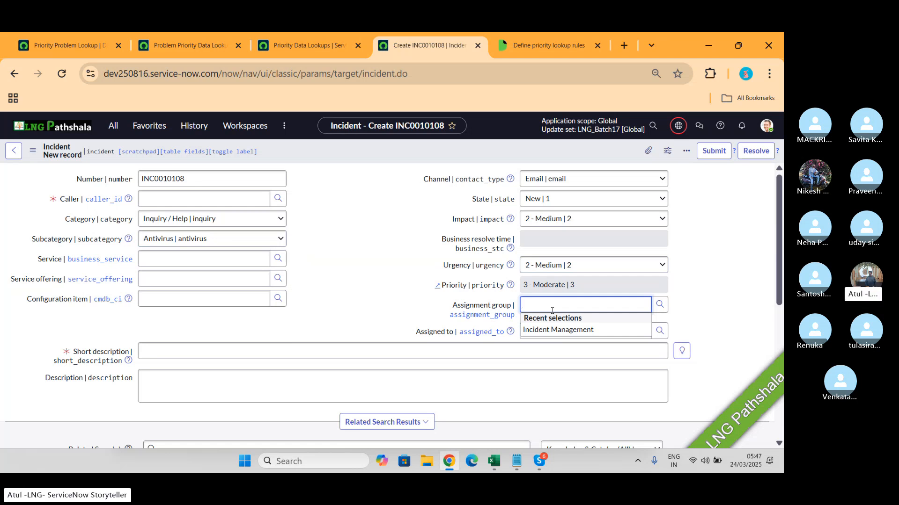
key("alt+Tab")
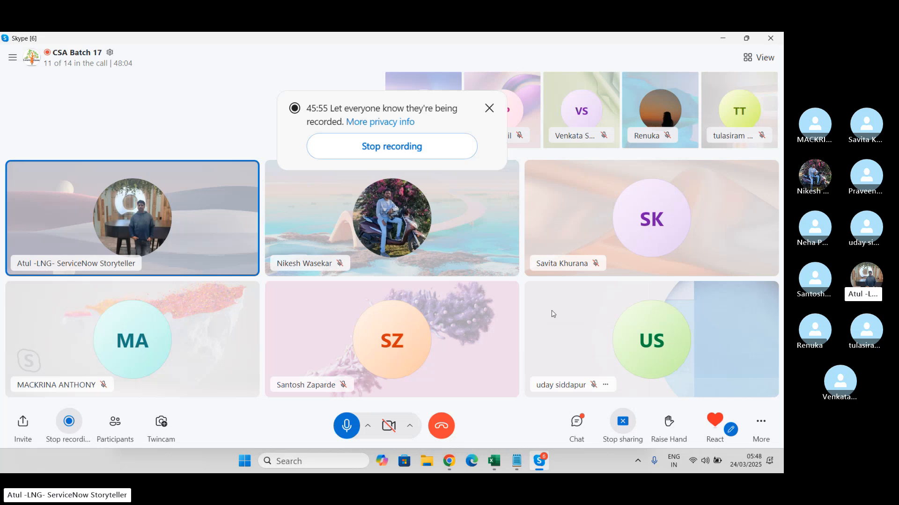
key("alt+Tab")
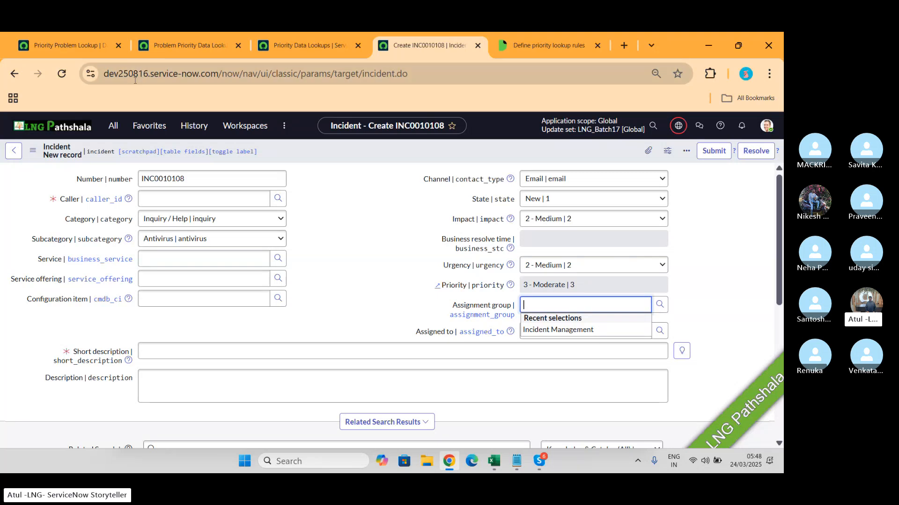
left_click(113, 127)
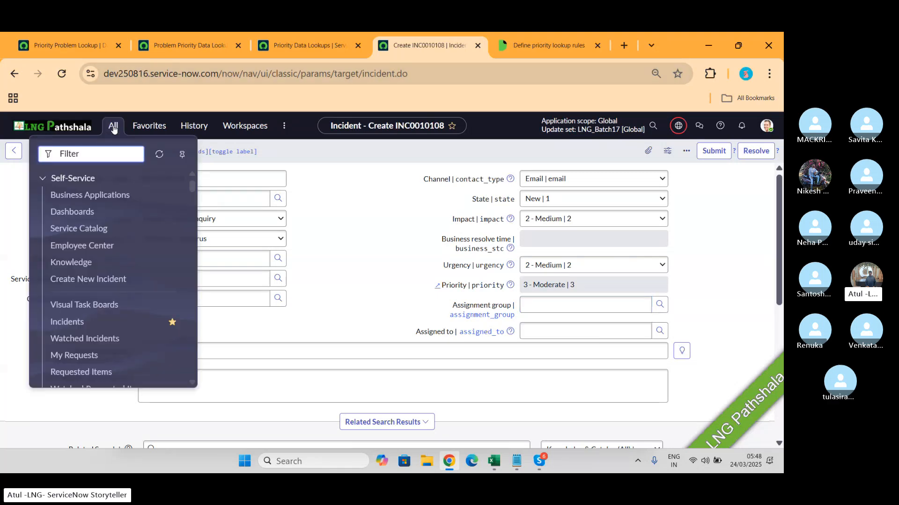
type("Assig")
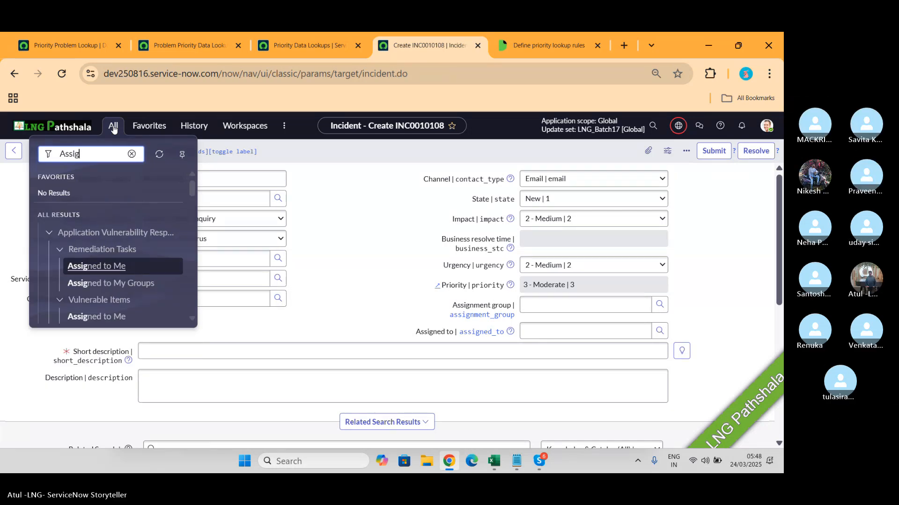
type("nme")
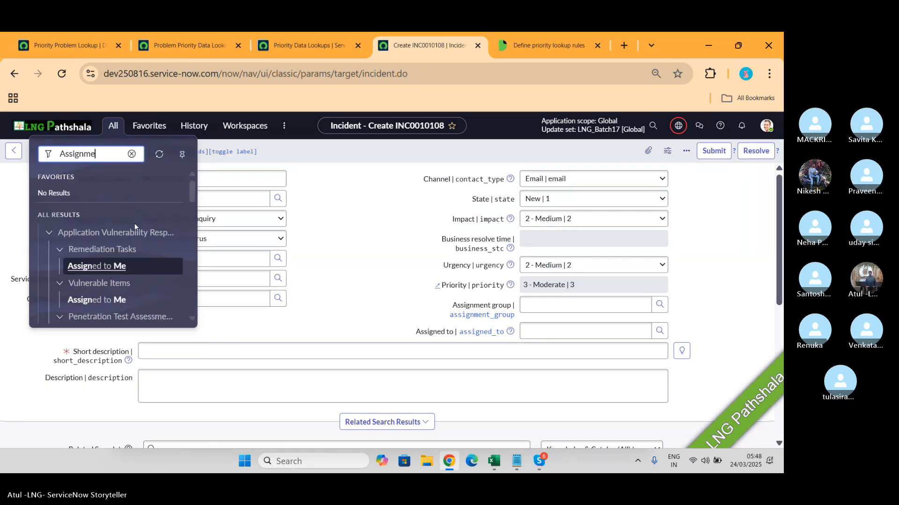
type("nt r")
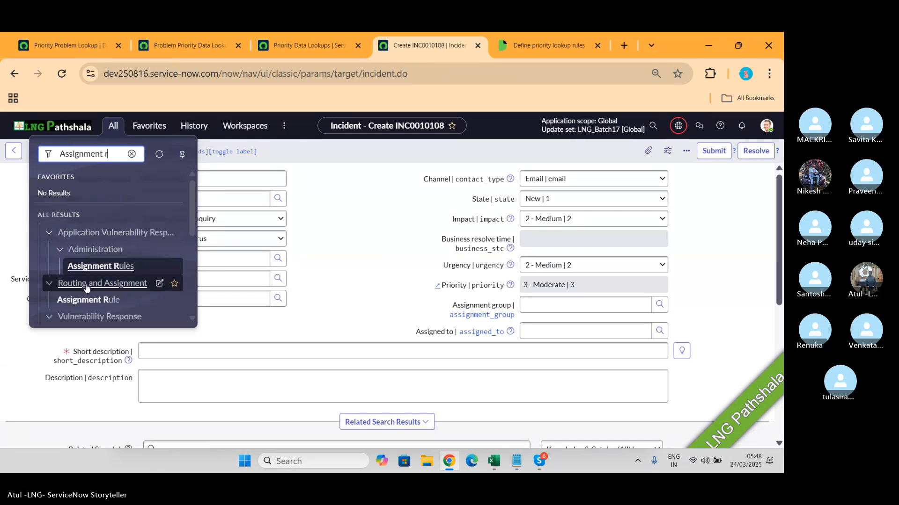
scroll(119, 272, "down", 5)
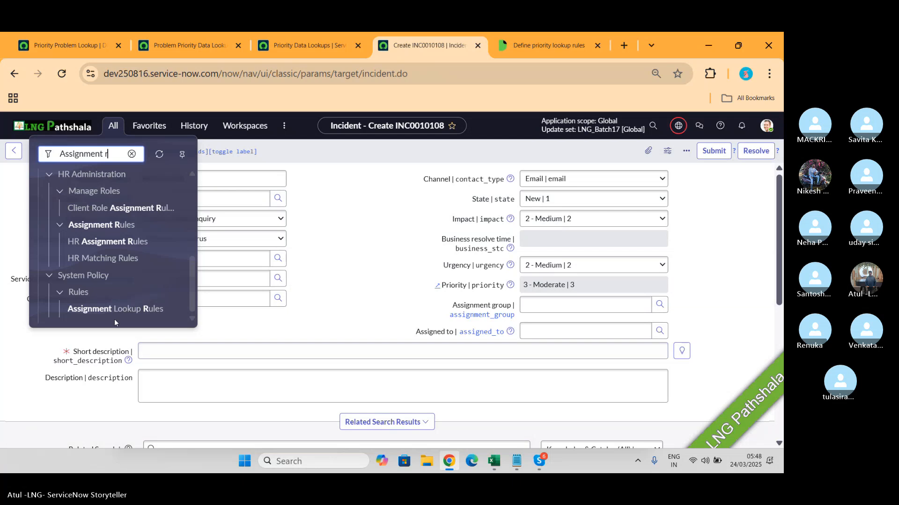
left_click(89, 309)
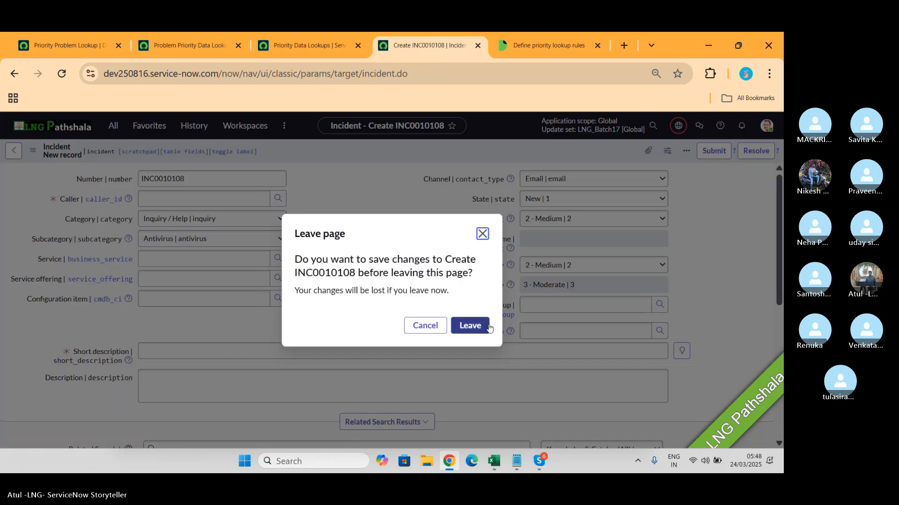
left_click(425, 326)
- From the Problem Priority Data Lookups page, search the navigator for "Assignment l" and open Assignment Lookup Rules
left_click(189, 45)
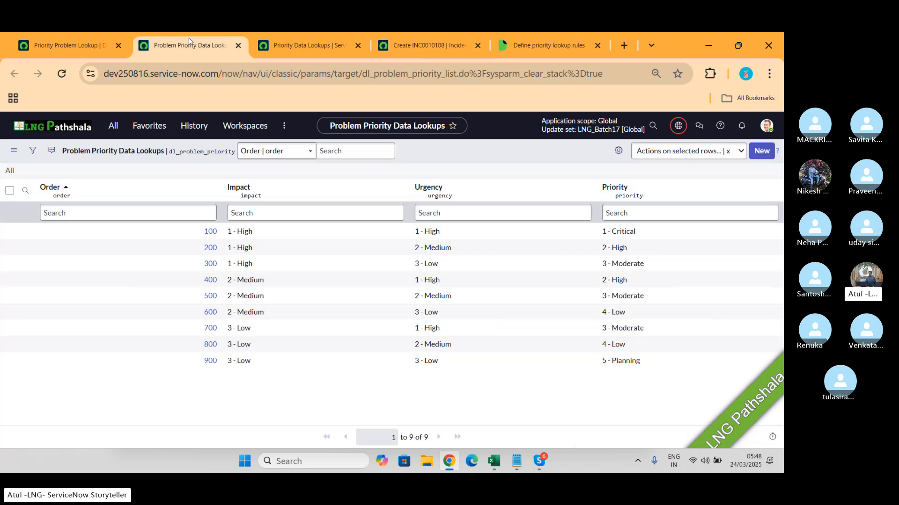
left_click(121, 135)
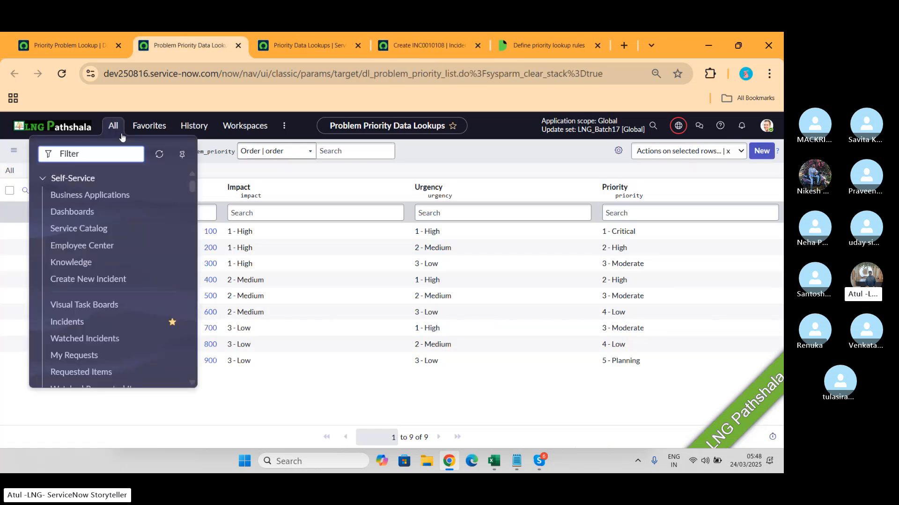
type("Assignment")
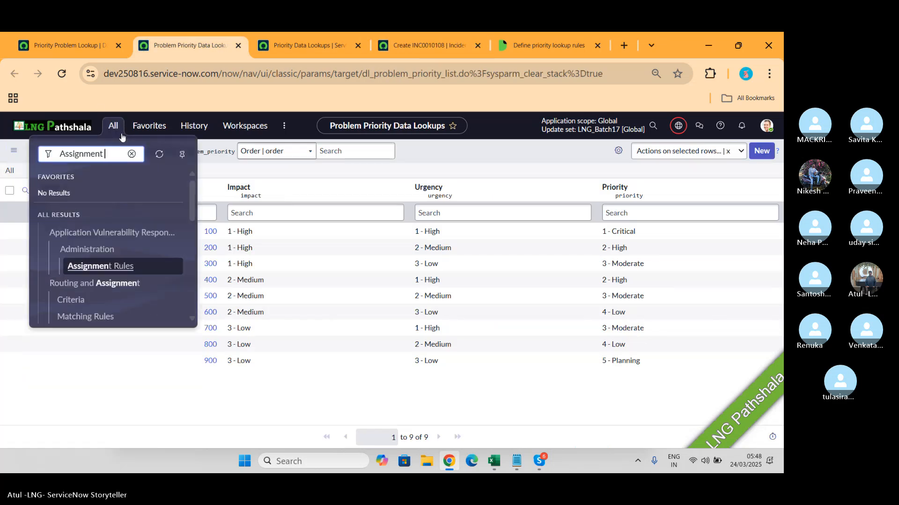
type(" l")
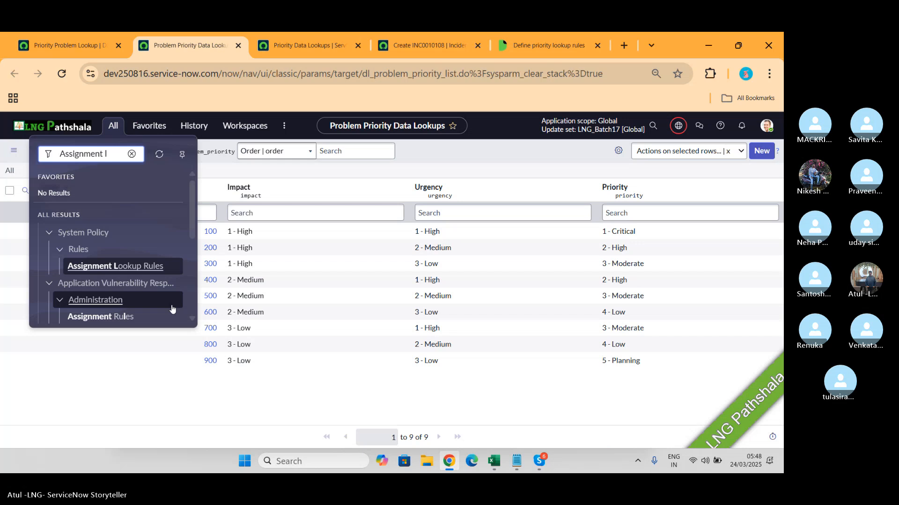
left_click(122, 271)
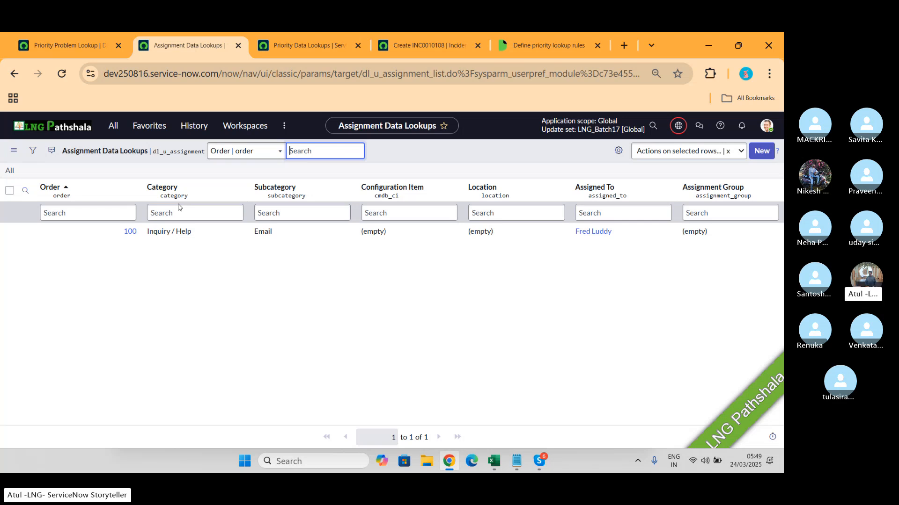
- Start a new assignment data lookup record with category Software and display its subcategory choices
left_click(769, 155)
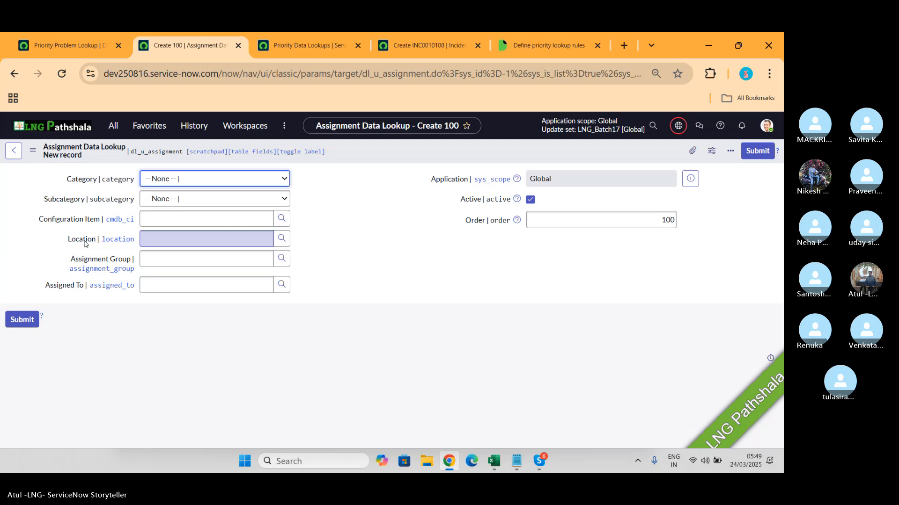
left_click(192, 183)
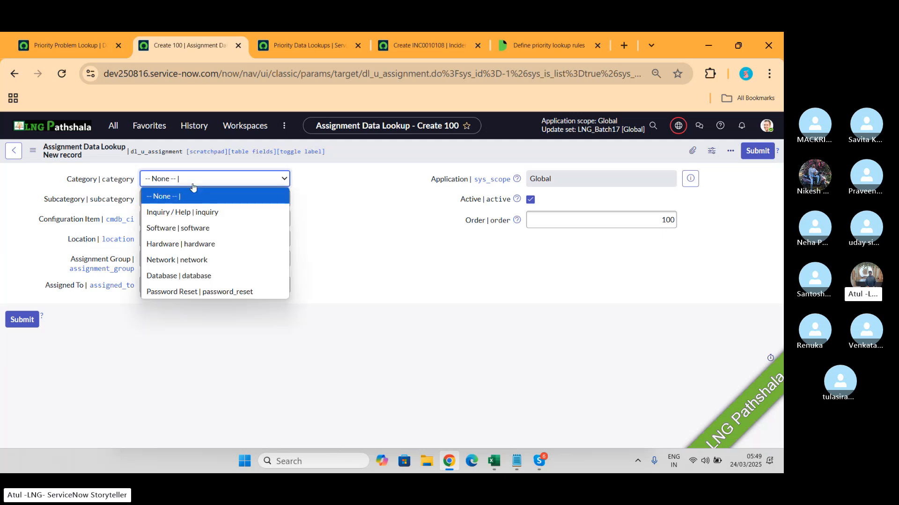
left_click(188, 227)
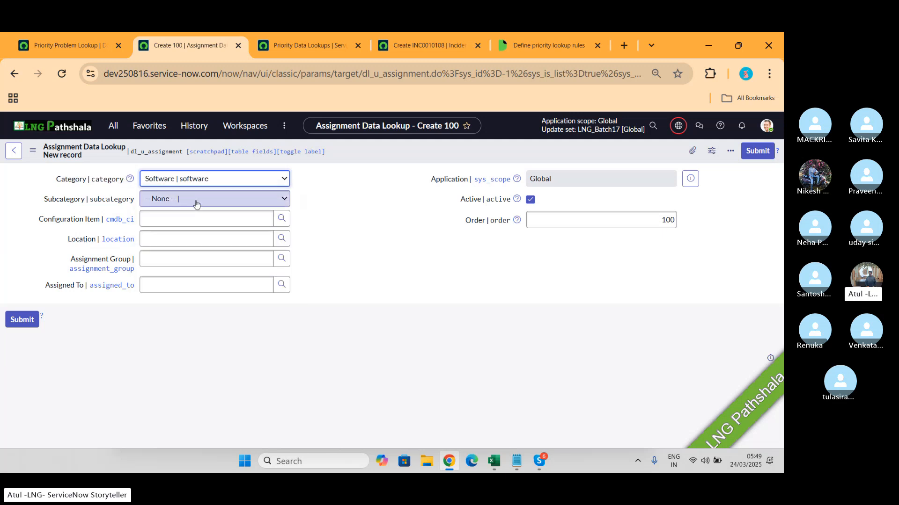
left_click(196, 204)
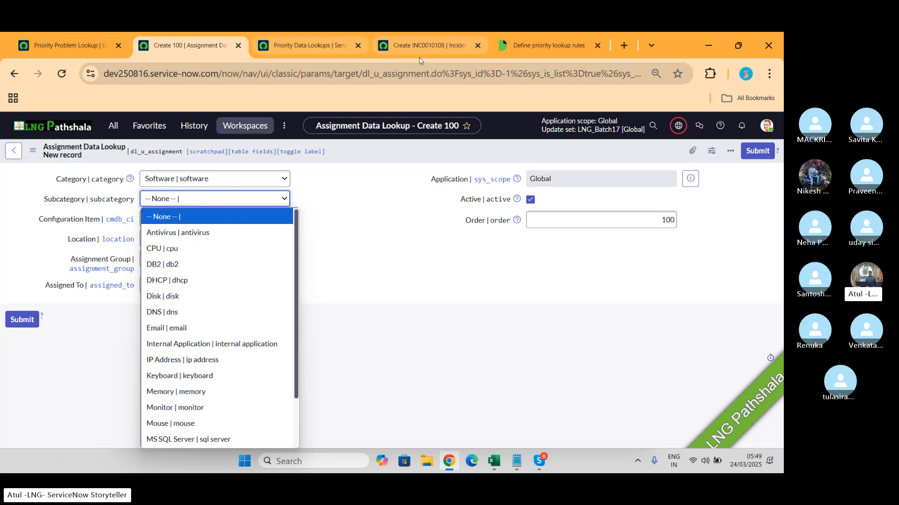
- Set the category of the new incident to Software and display the subcategories available for it
left_click(454, 35)
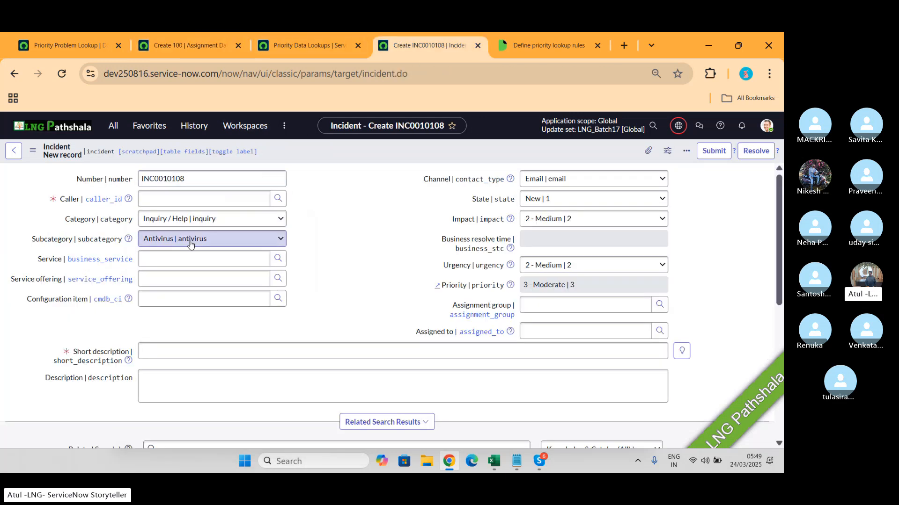
left_click(205, 220)
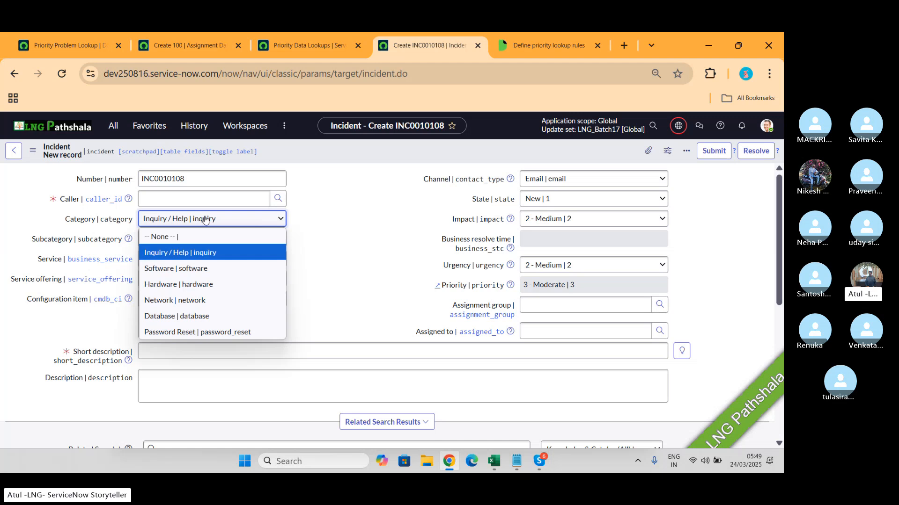
left_click(169, 266)
left_click(172, 241)
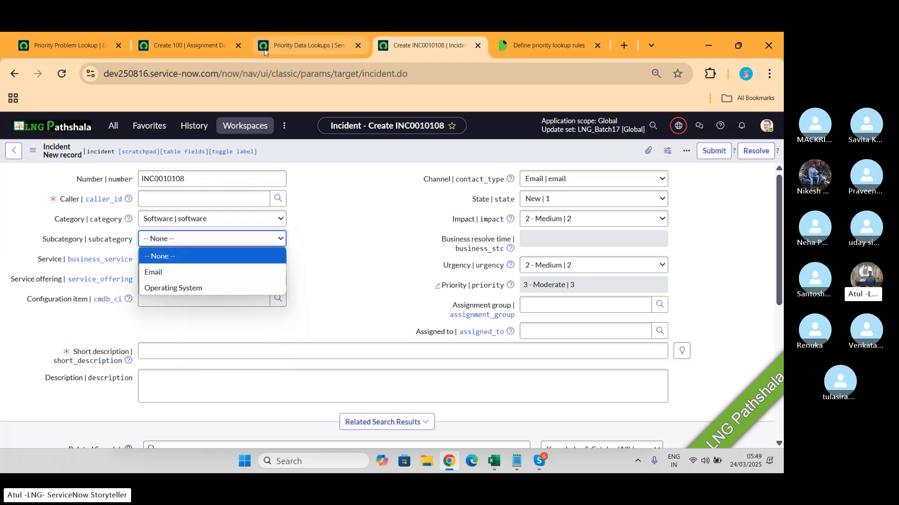
- Set the subcategory of the new assignment data lookup to Operating System
left_click(182, 45)
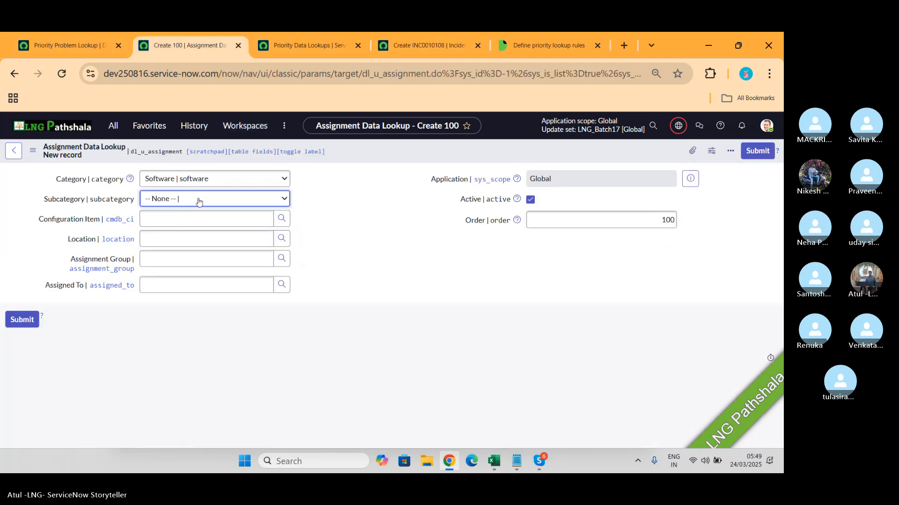
left_click(177, 199)
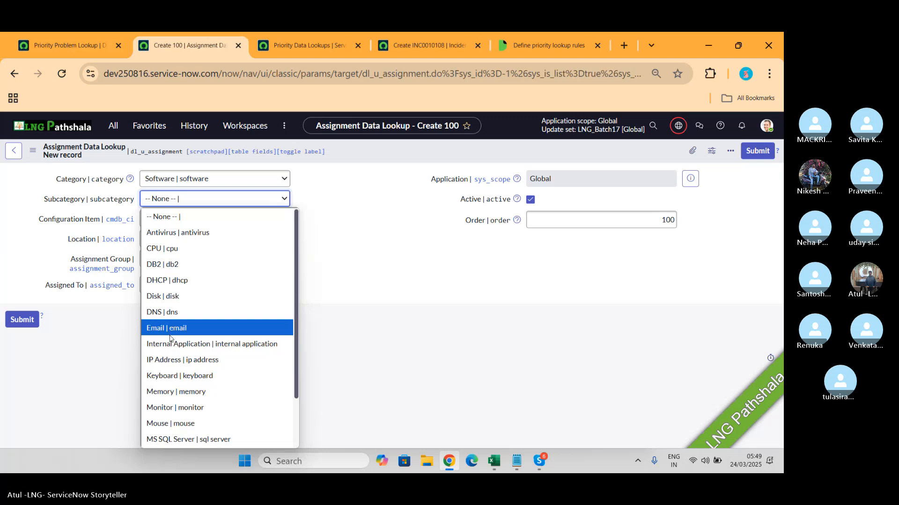
key("o")
key("Return")
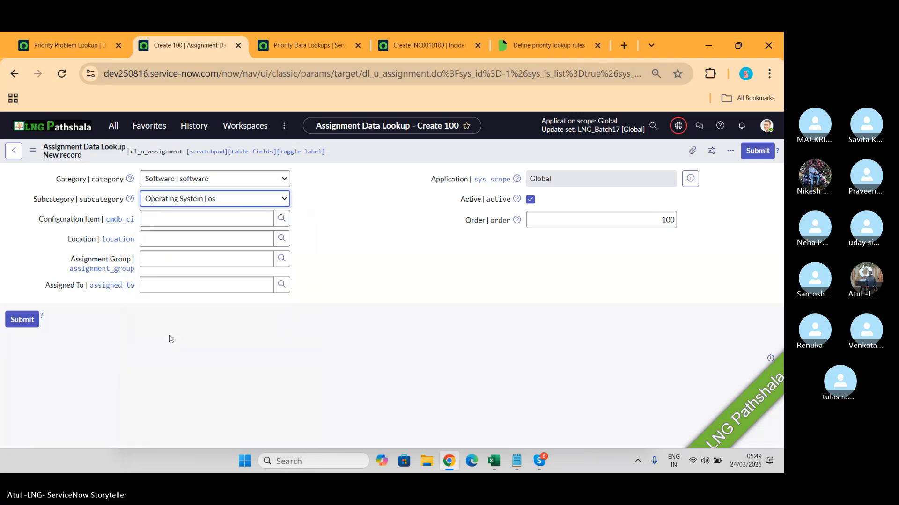
- Set the assignment group of the new assignment data lookup to Shopping and save the record
left_click(186, 255)
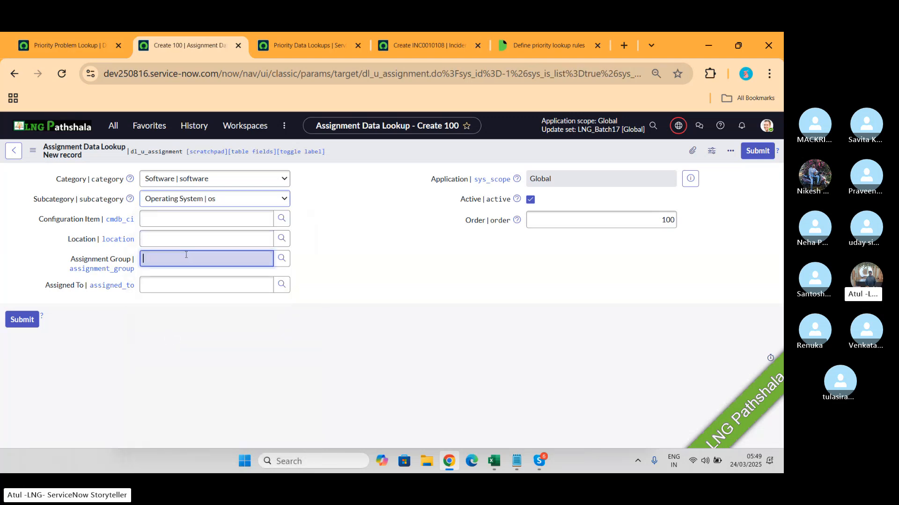
type("S")
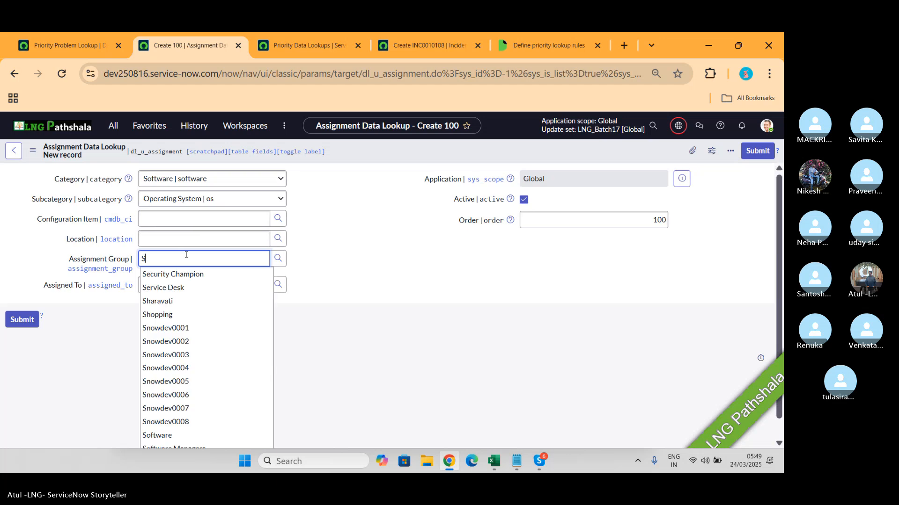
left_click(170, 315)
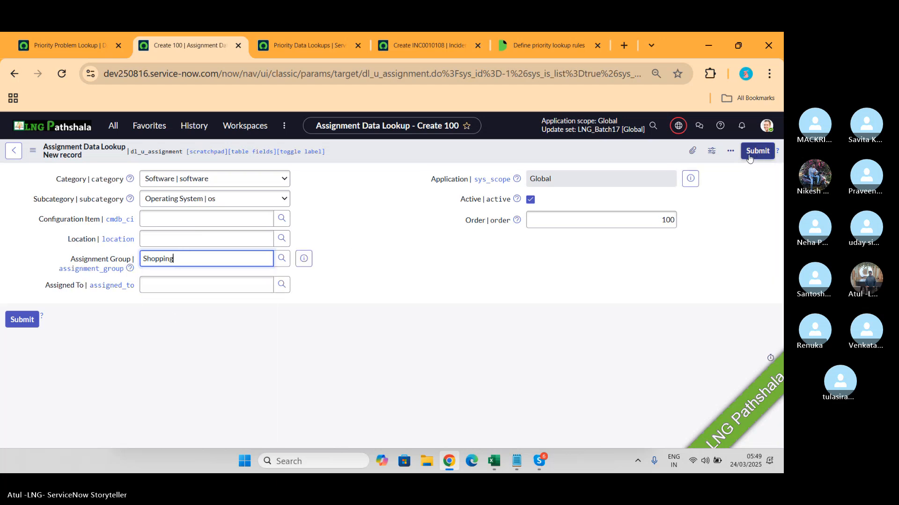
right_click(537, 145)
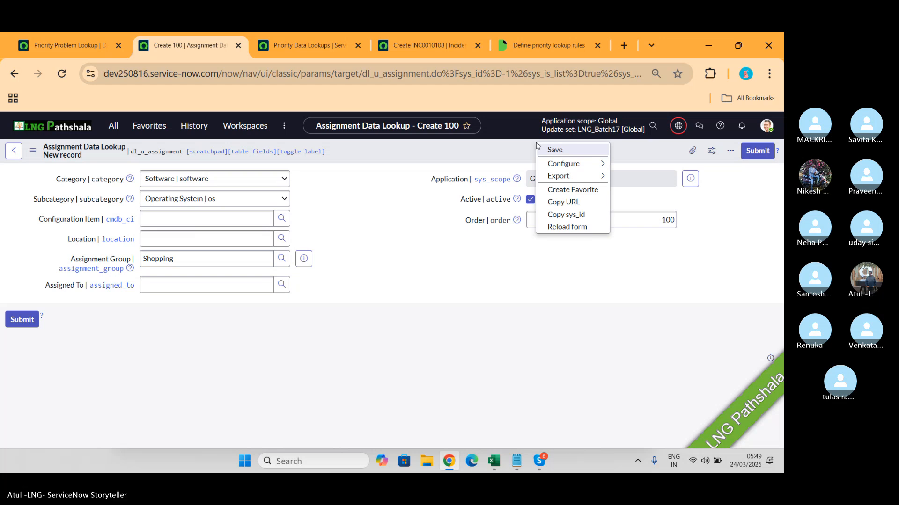
left_click(560, 151)
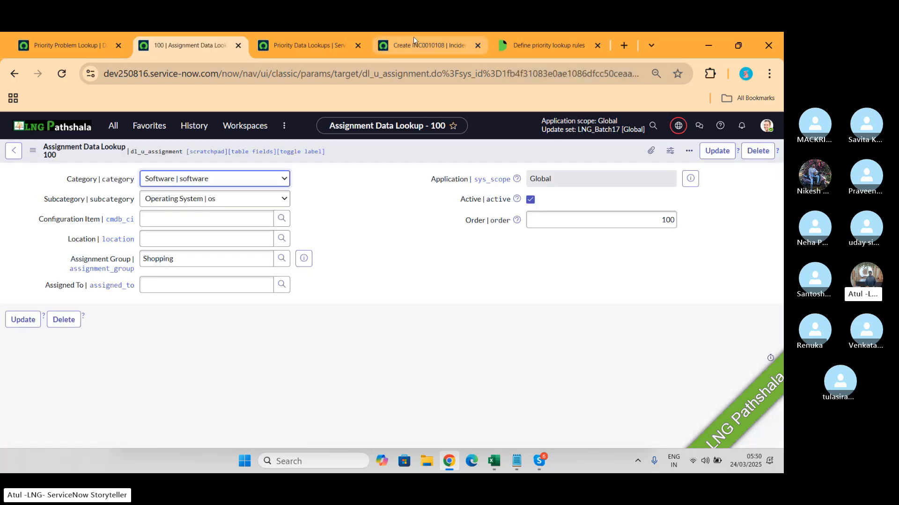
- Reload the new incident form, set category Software and subcategory Operating System, and check the assignment group value
left_click(428, 45)
left_click(62, 73)
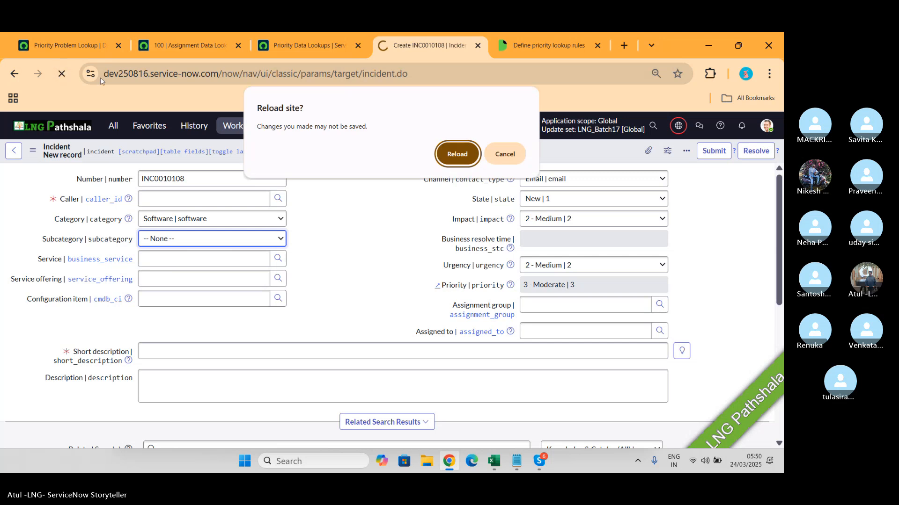
left_click(442, 158)
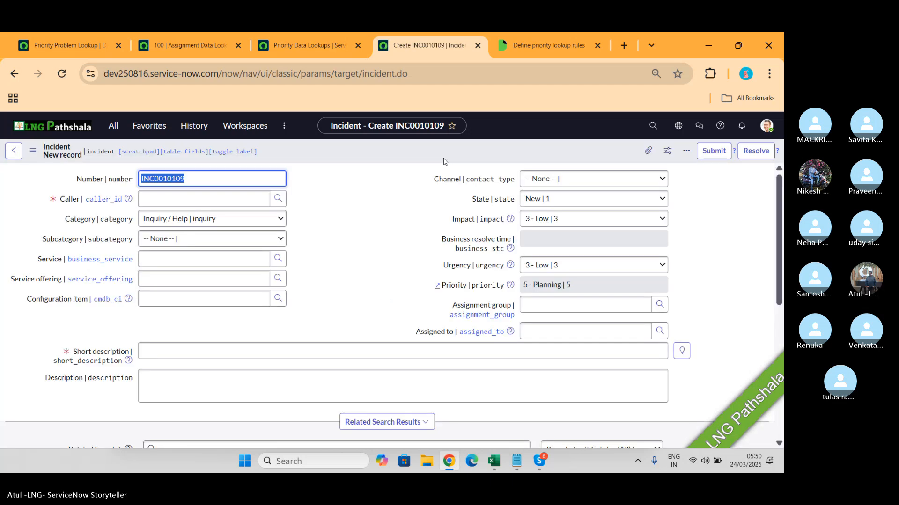
left_click(234, 218)
left_click(202, 268)
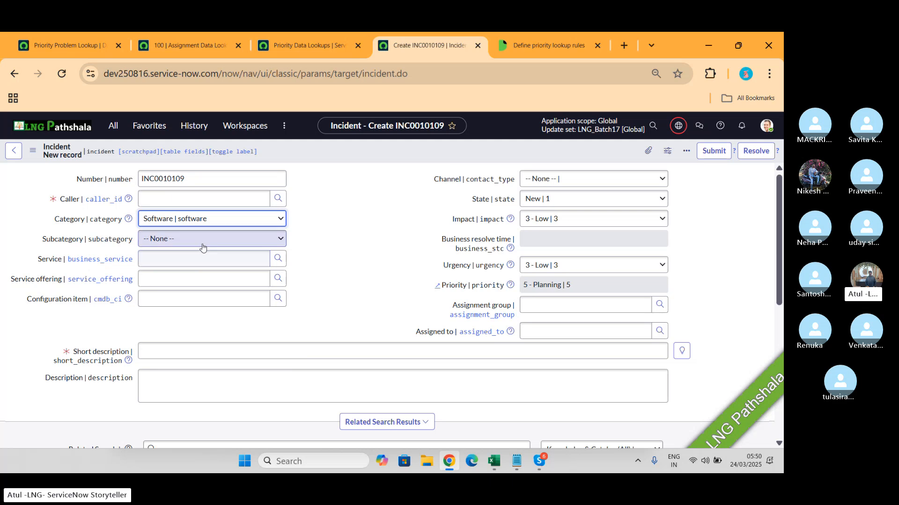
left_click(202, 241)
left_click(188, 288)
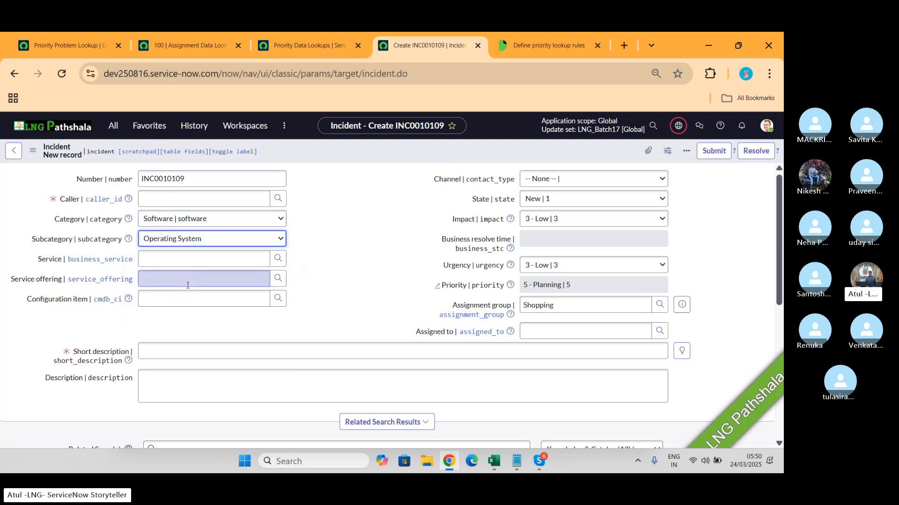
left_click(549, 305)
double_click(549, 305)
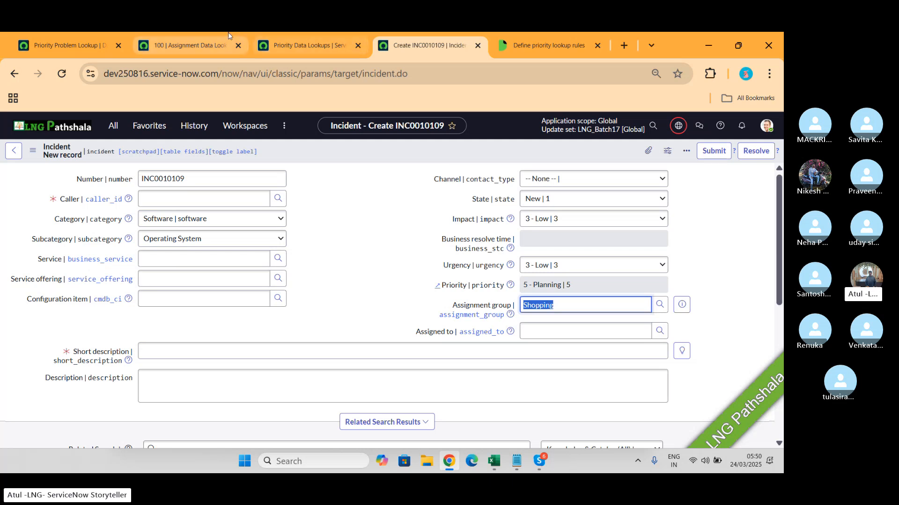
left_click(204, 41)
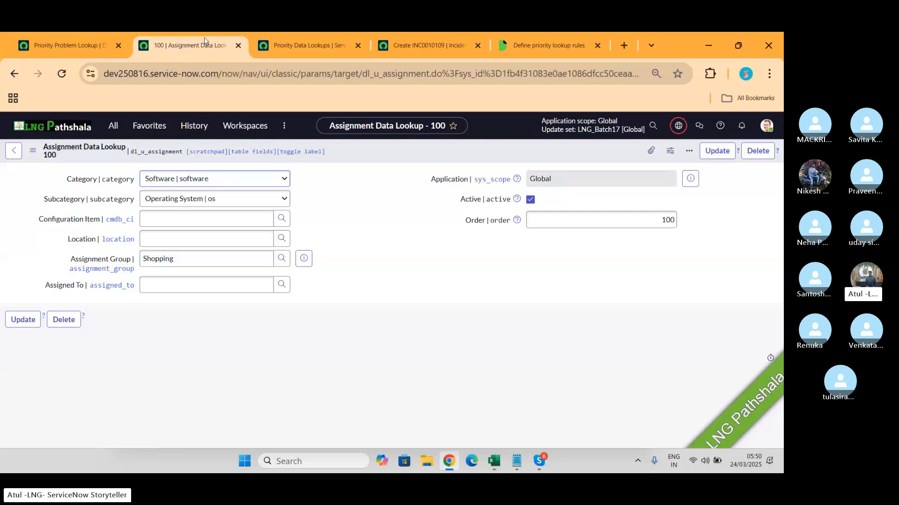
key("alt+Tab")
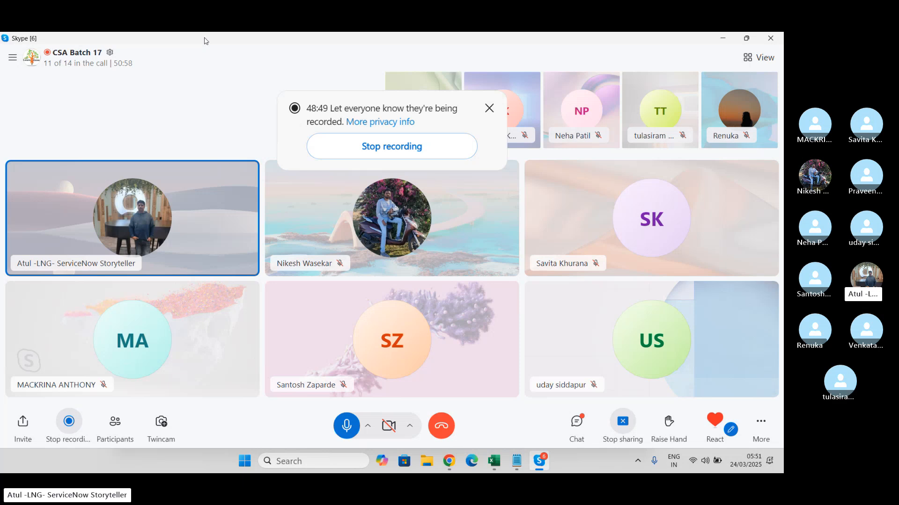
key("alt+Tab")
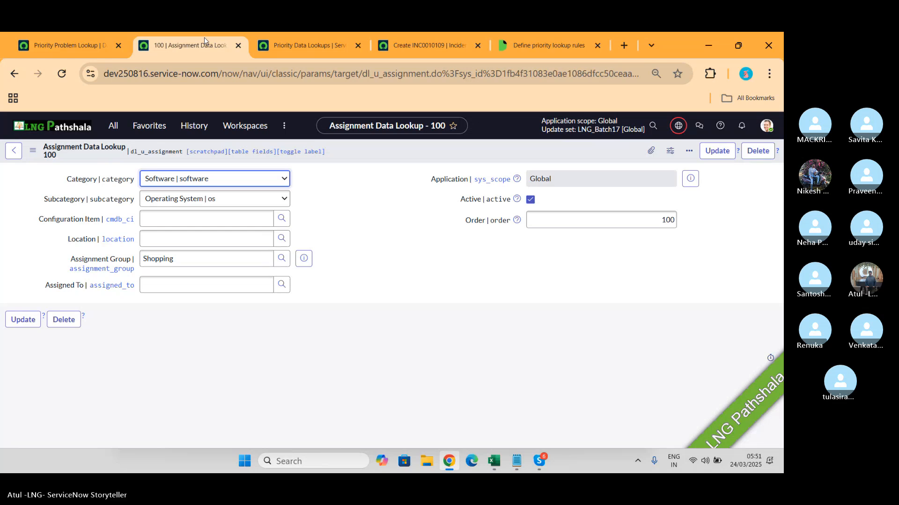
- From the Priority Problem Lookup record, search the navigator for "data loo" and open Data Lookup Definitions
left_click(76, 40)
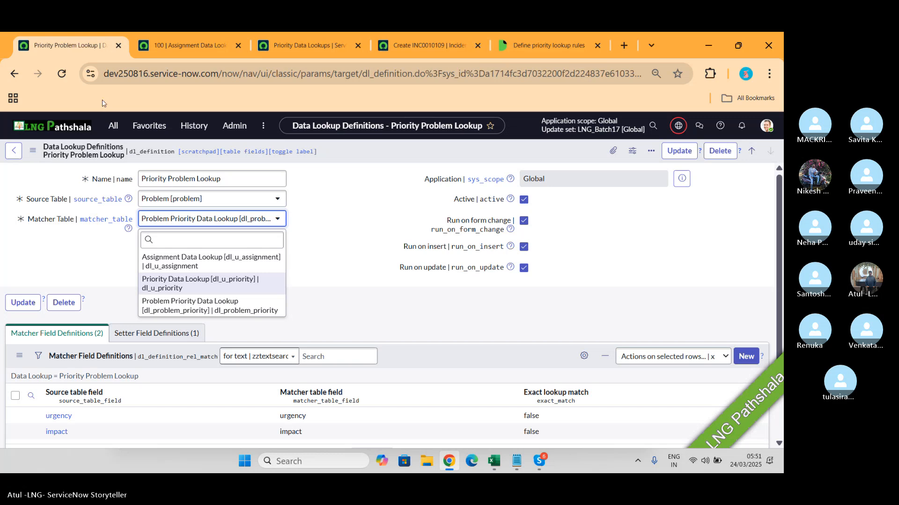
left_click(111, 128)
type("da")
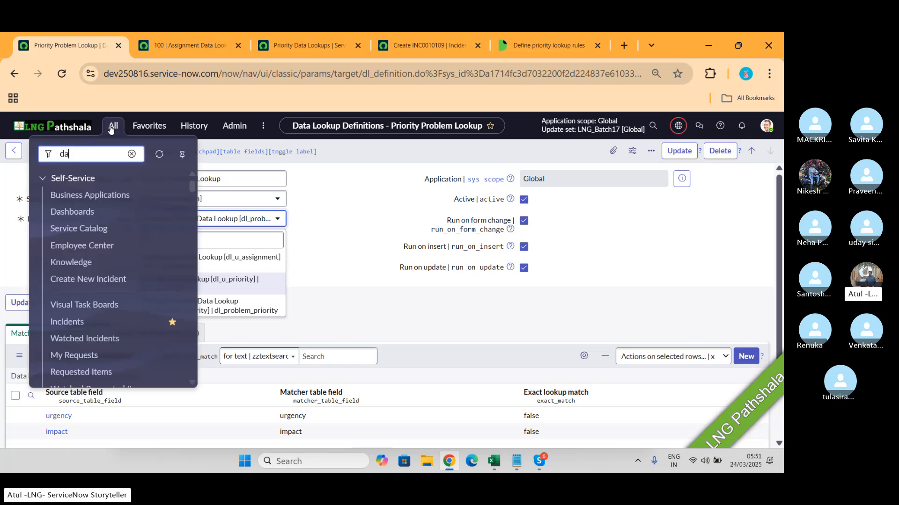
type("ta loo")
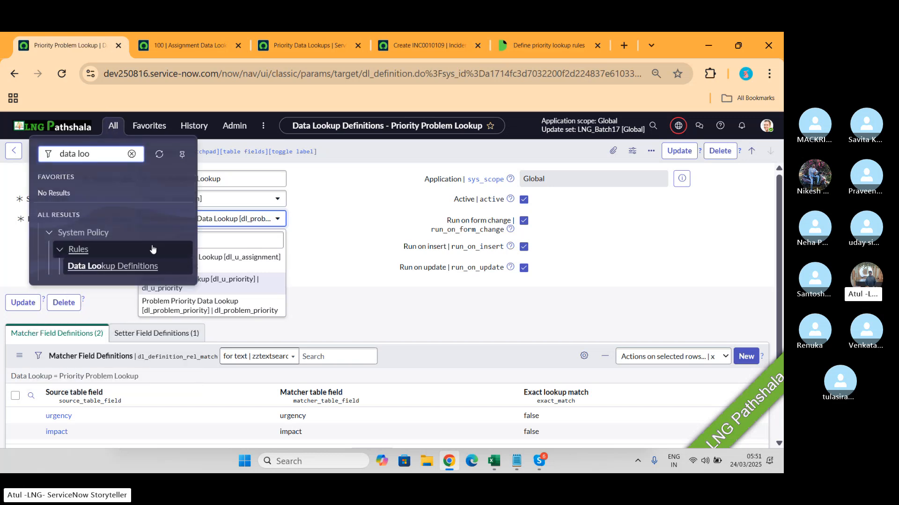
left_click(119, 275)
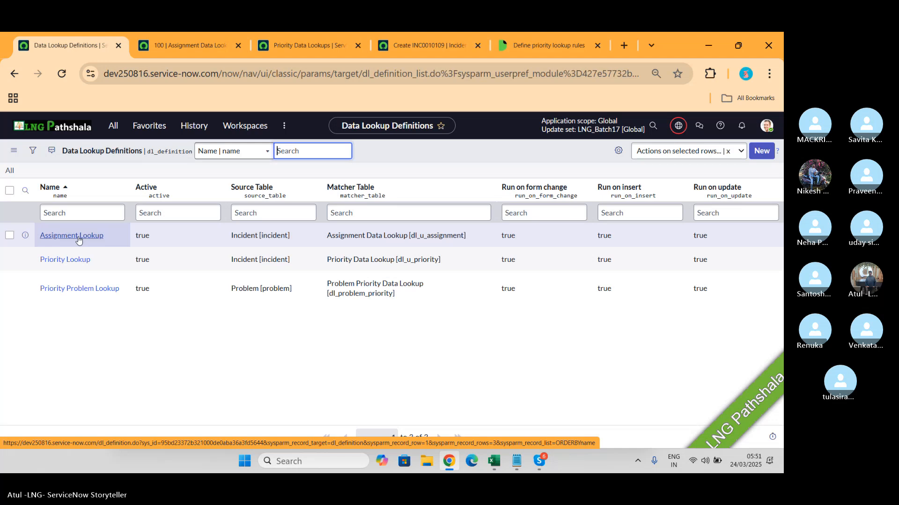
- Review the saved assignment data lookup and open the Assignment Lookup definition from the definitions list
left_click(167, 46)
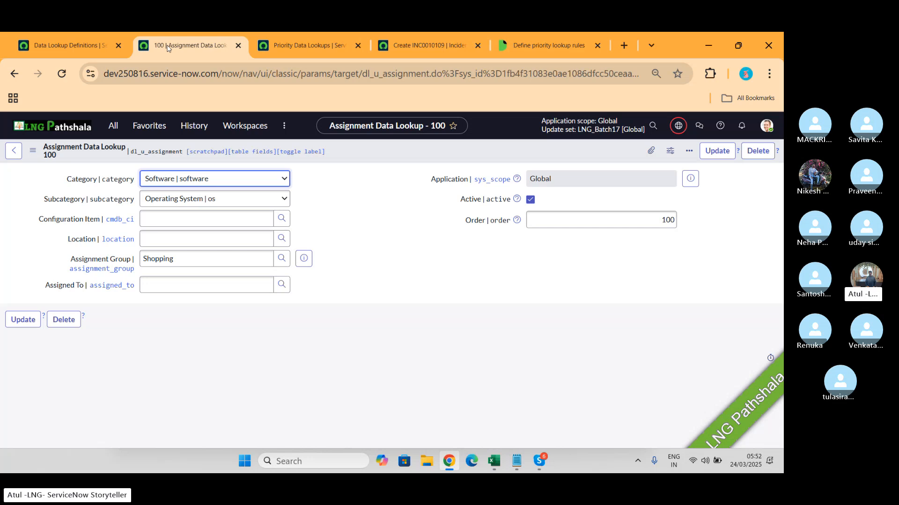
left_click(96, 46)
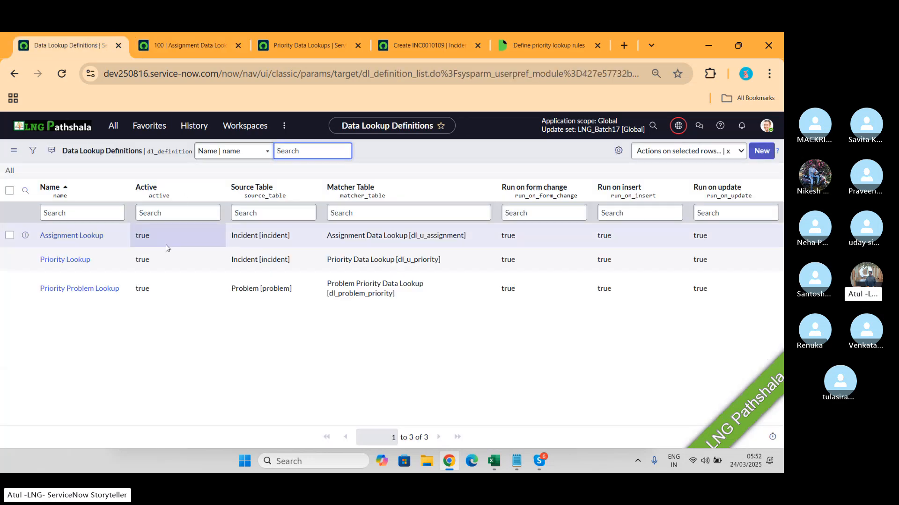
left_click(72, 240)
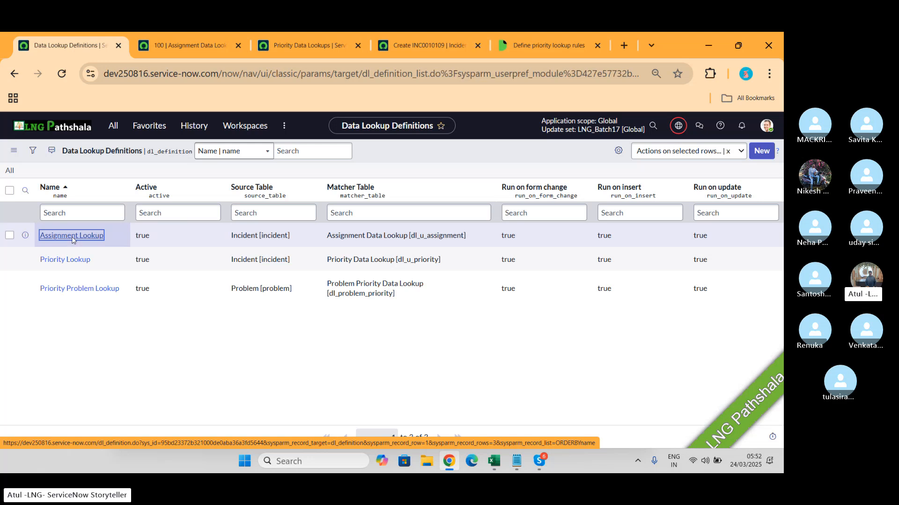
left_click(71, 235)
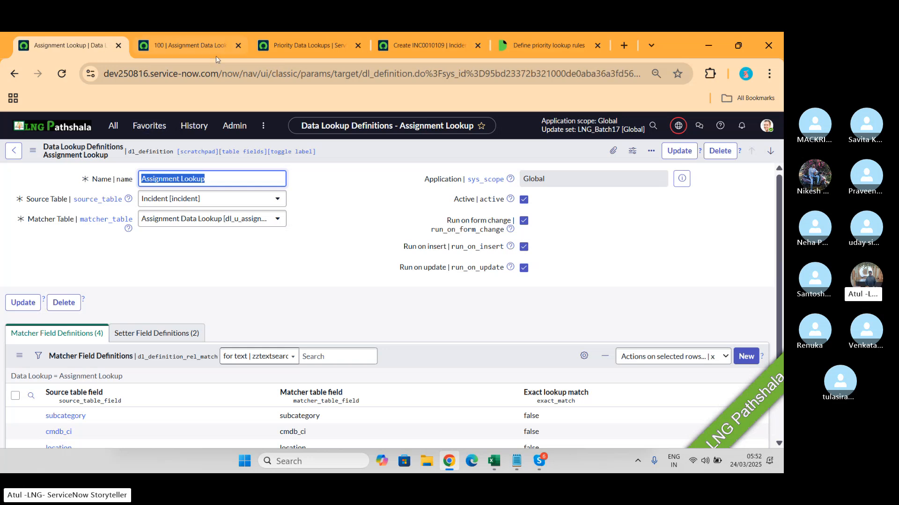
left_click(303, 47)
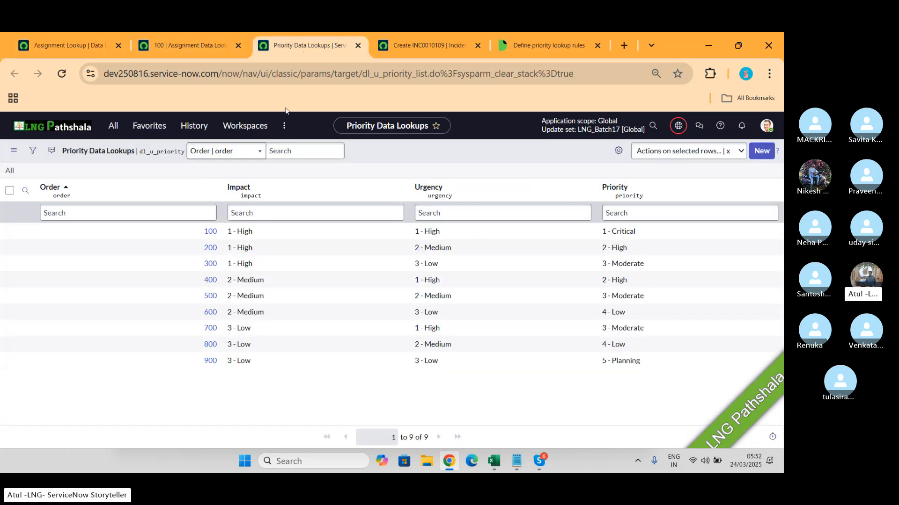
left_click(413, 45)
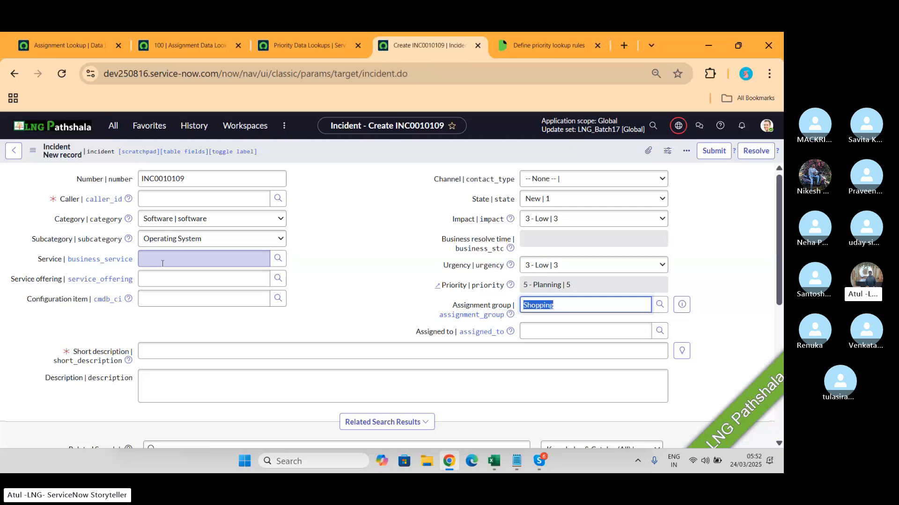
left_click(163, 199)
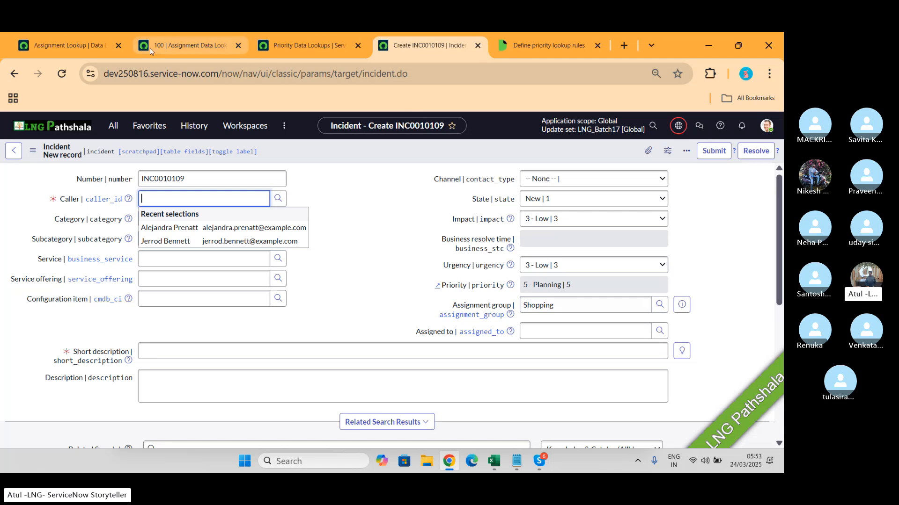
- Display the matcher table choices of the Assignment Lookup definition and open the assignment table's records with dl_u_assignment.LIST
left_click(62, 44)
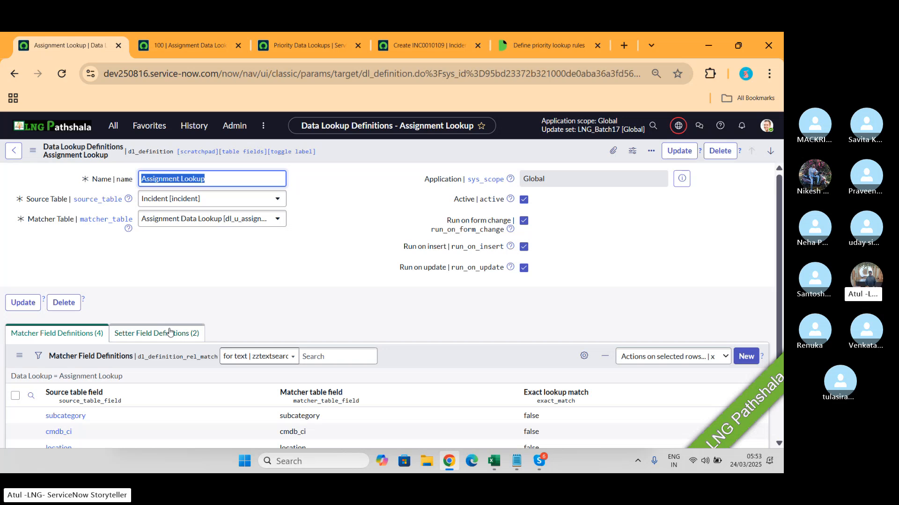
left_click(275, 217)
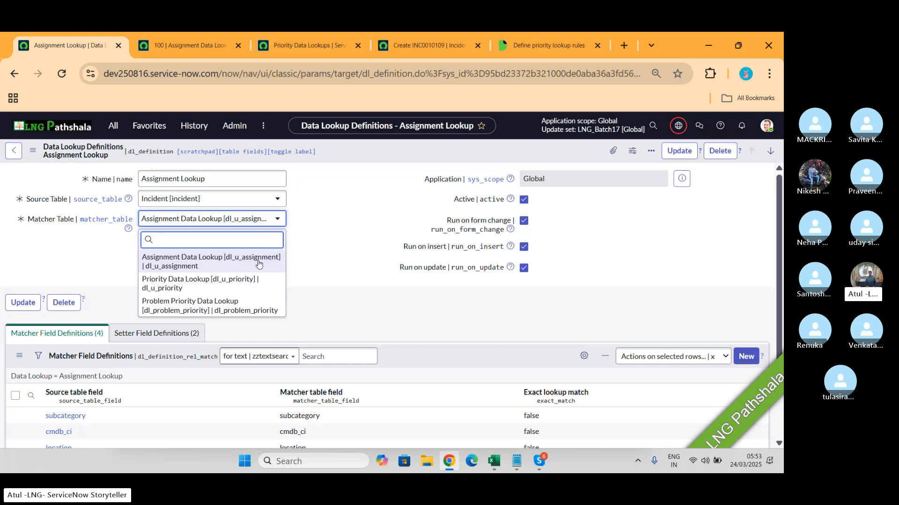
left_click(112, 132)
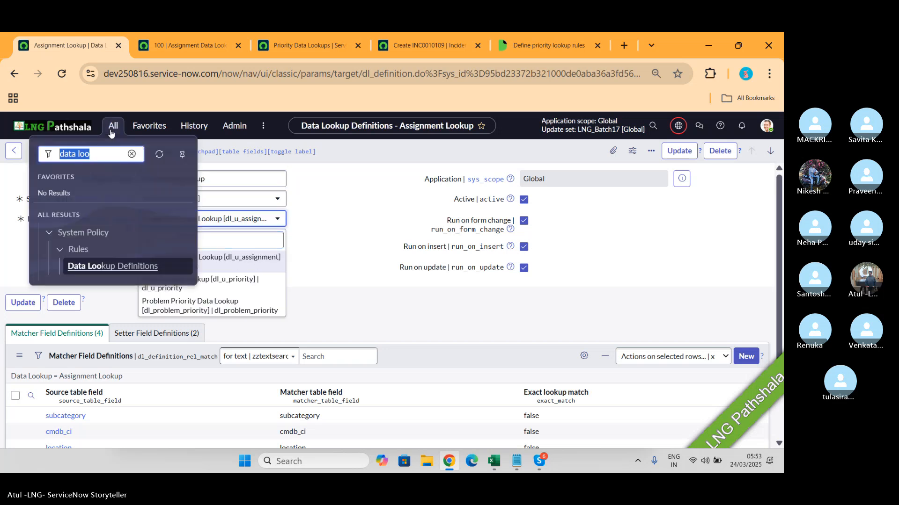
type("dl_u_priority")
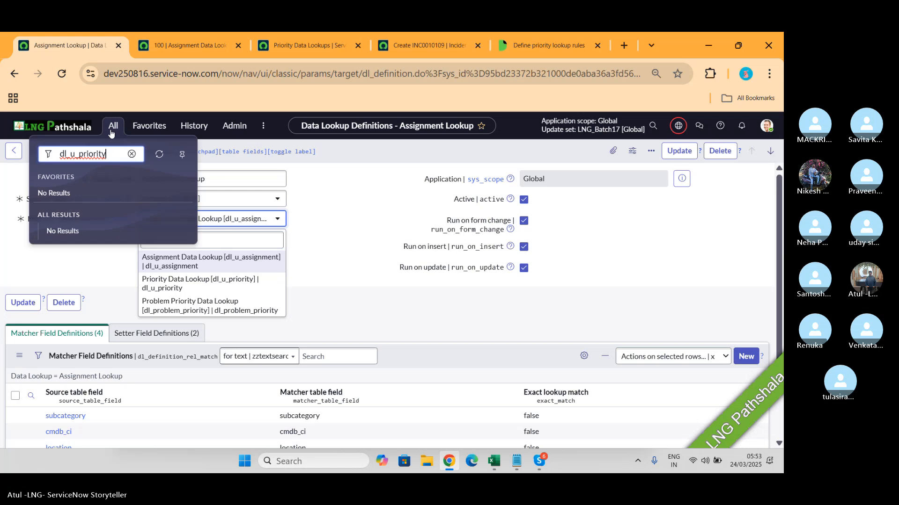
key("BackSpace")
key("BackSpace")
key("BackSpace")
key("BackSpace")
key("BackSpace")
key("BackSpace")
type("assigne")
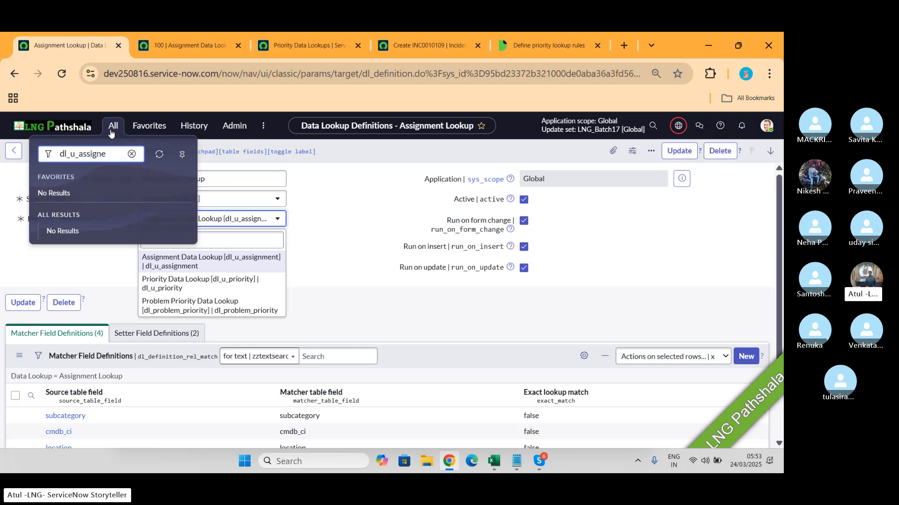
key("BackSpace")
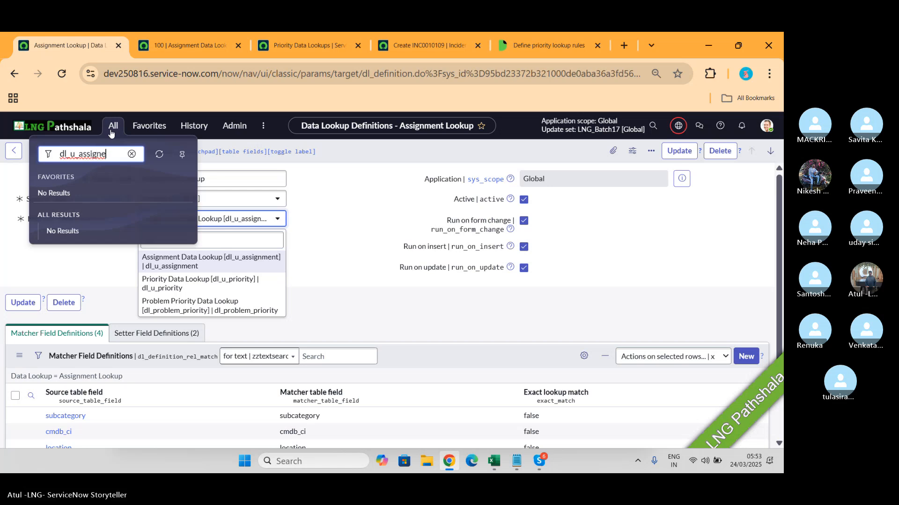
type("ment.LIST")
key("Return")
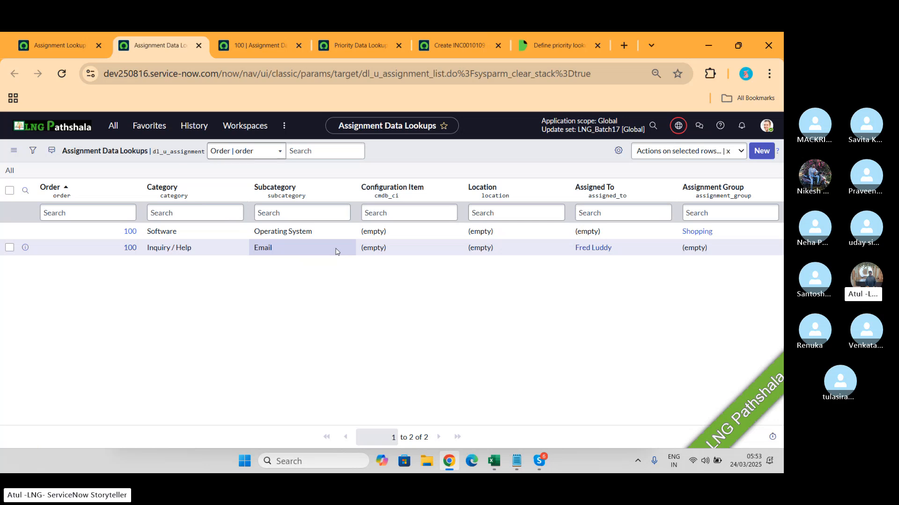
- Compare the Assignment Lookup's matcher field definitions with the assignment data lookups list, and display its setter field definitions
left_click(57, 43)
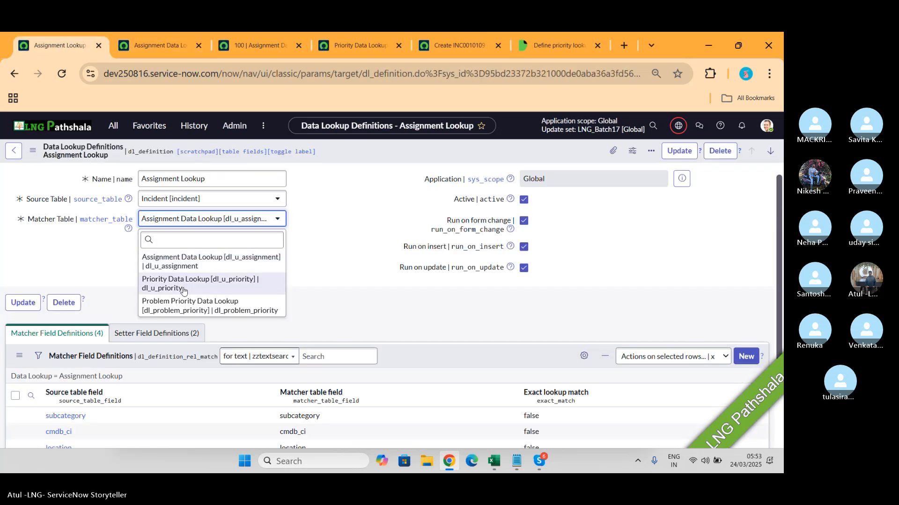
left_click(360, 218)
scroll(121, 284, "down", 2)
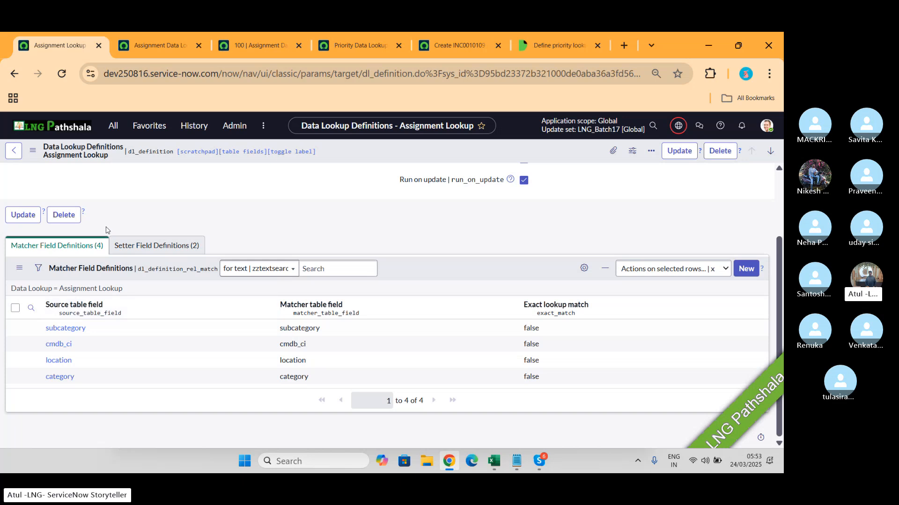
left_click(175, 44)
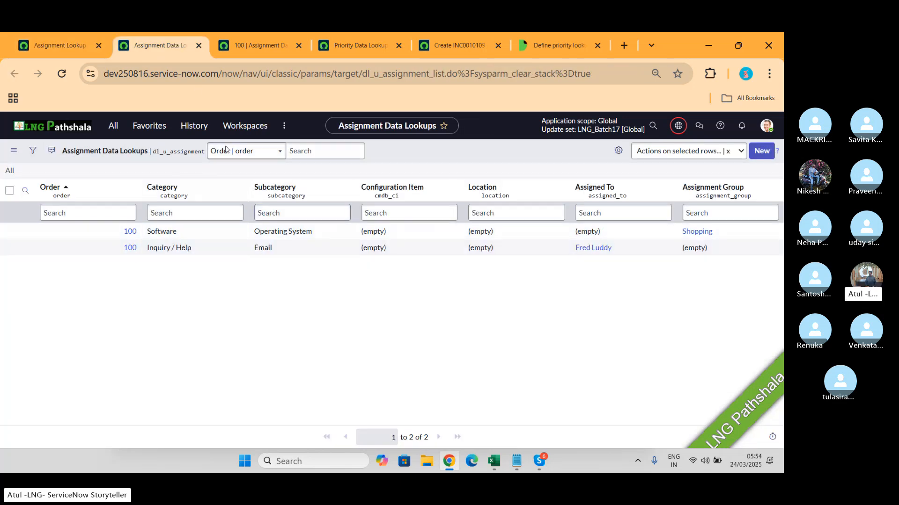
left_click(59, 51)
left_click(164, 253)
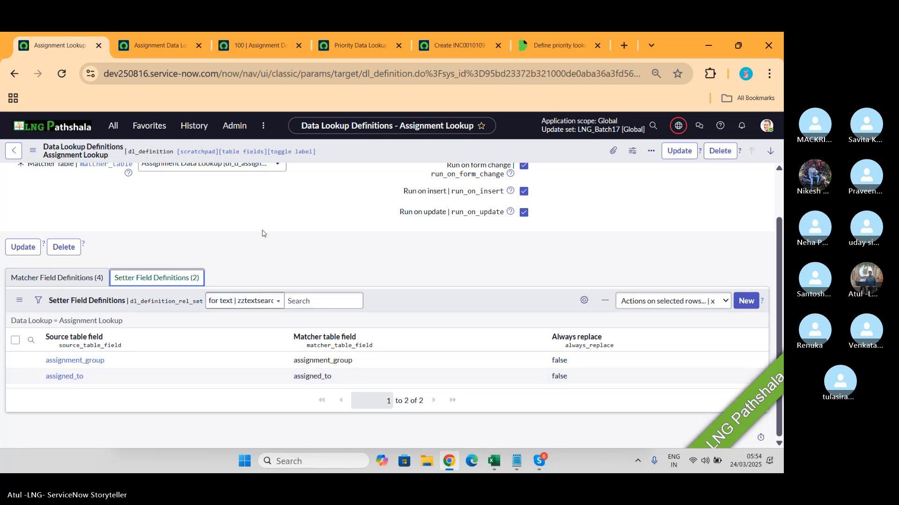
- Search the navigator for "assignment r" and open the Assignment Lookup Rules module under System Policy
scroll(117, 281, "up", 2)
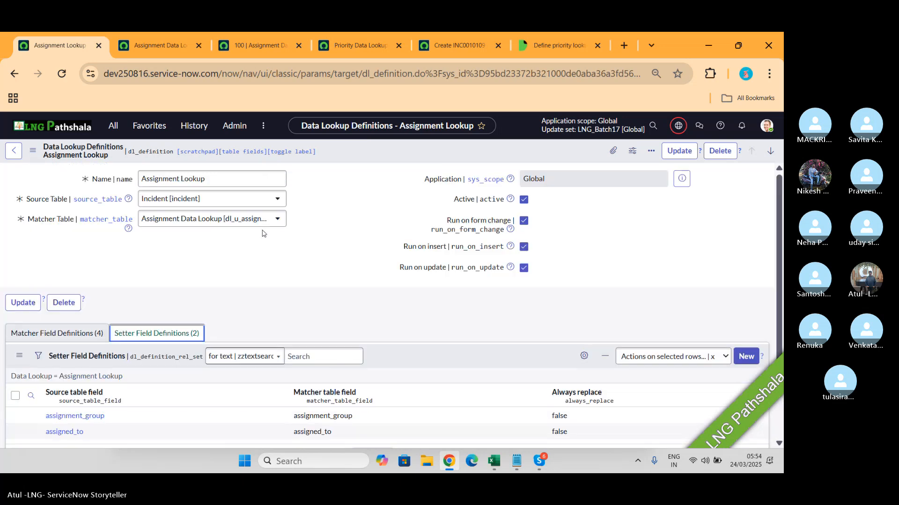
left_click(115, 125)
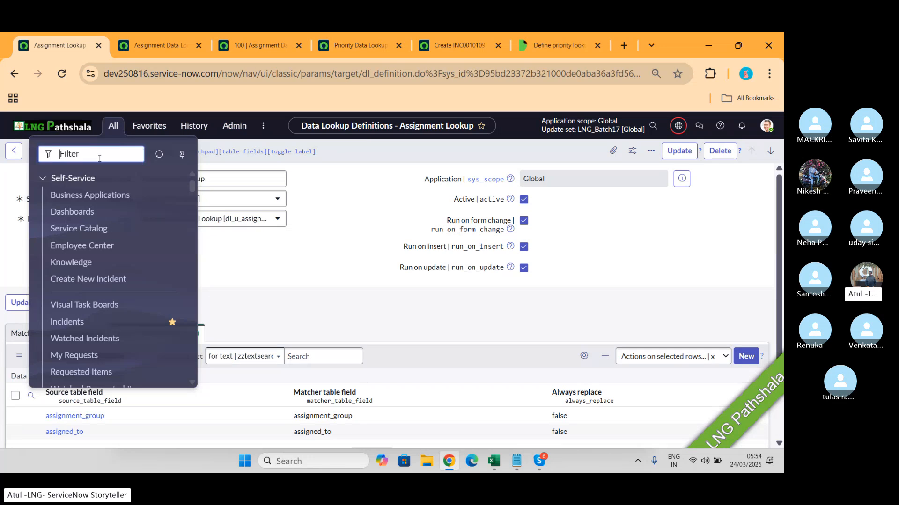
type("assignme")
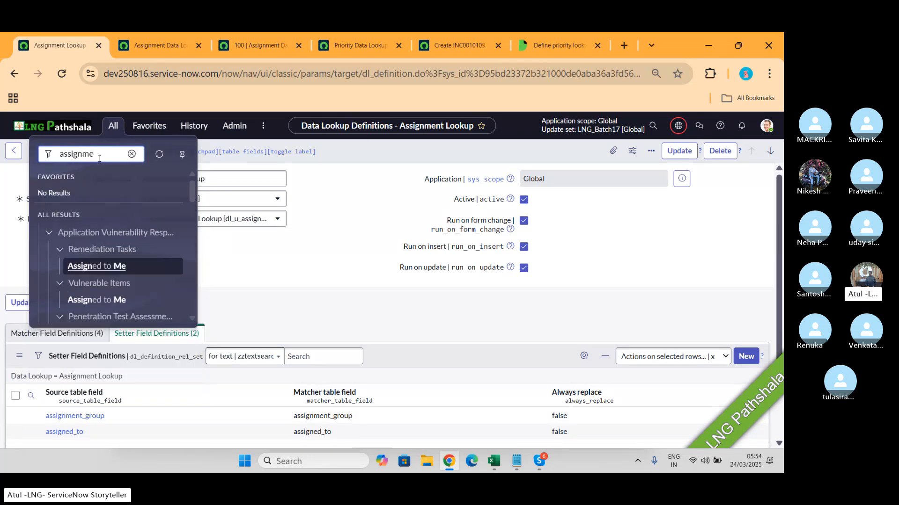
type("nt r")
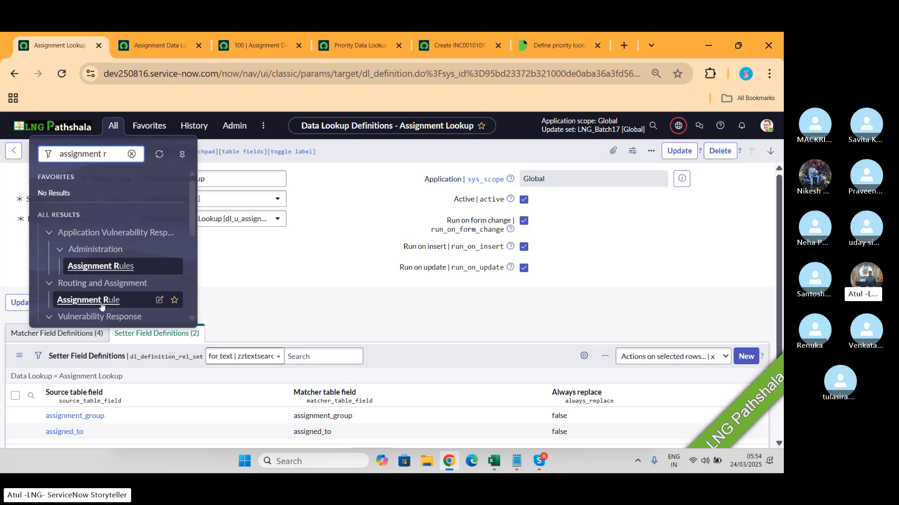
scroll(115, 298, "down", 1)
scroll(115, 298, "down", 5)
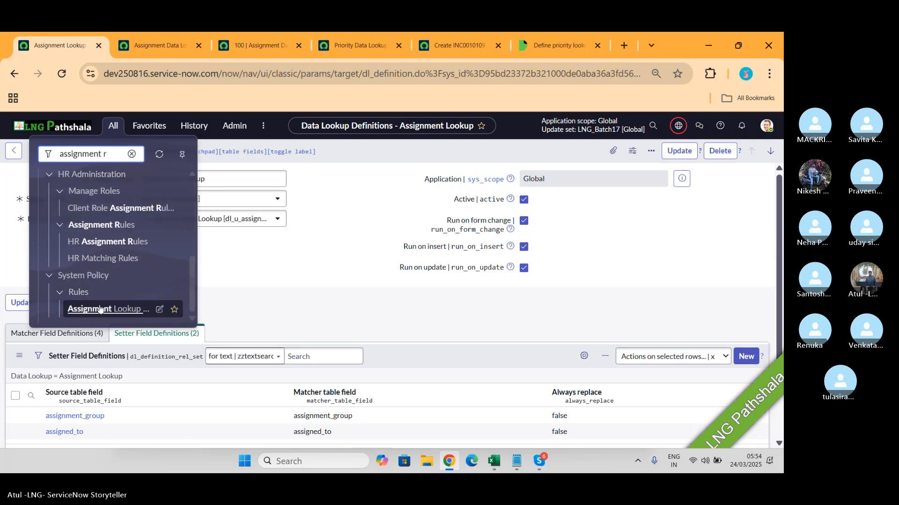
left_click(100, 309)
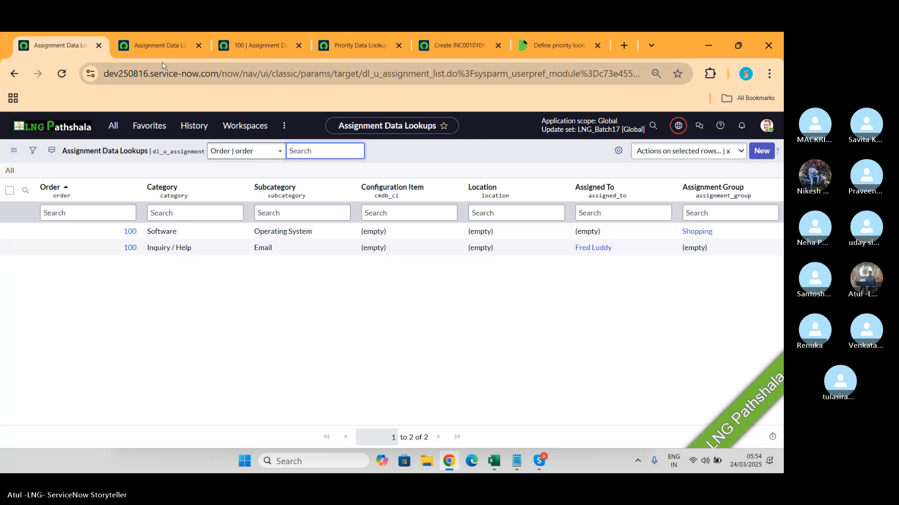
- Compare the module's list with the already opened Assignment Data Lookups list and return to the Assignment Lookup definition
left_click(159, 47)
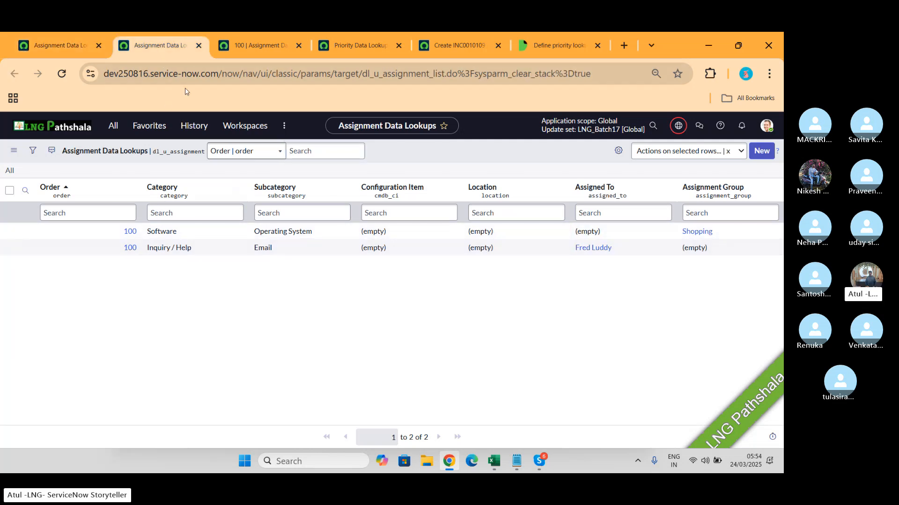
left_click(47, 46)
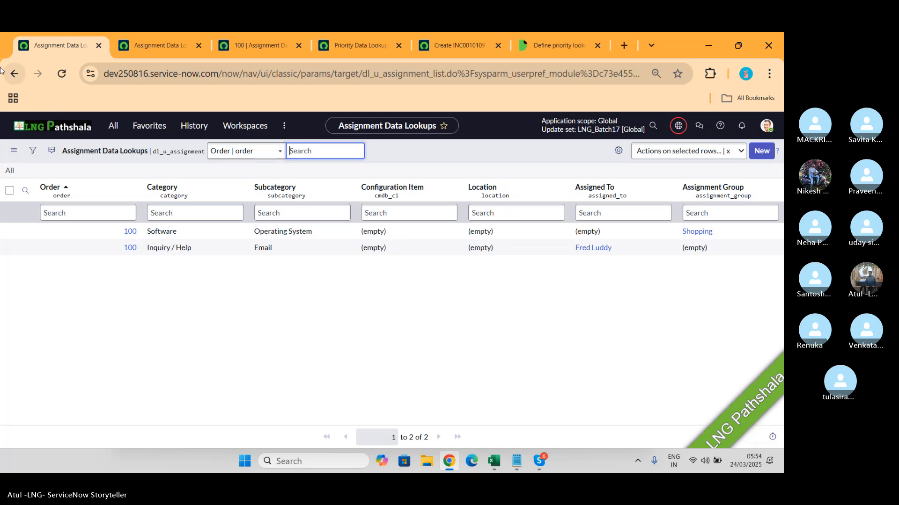
left_click(15, 74)
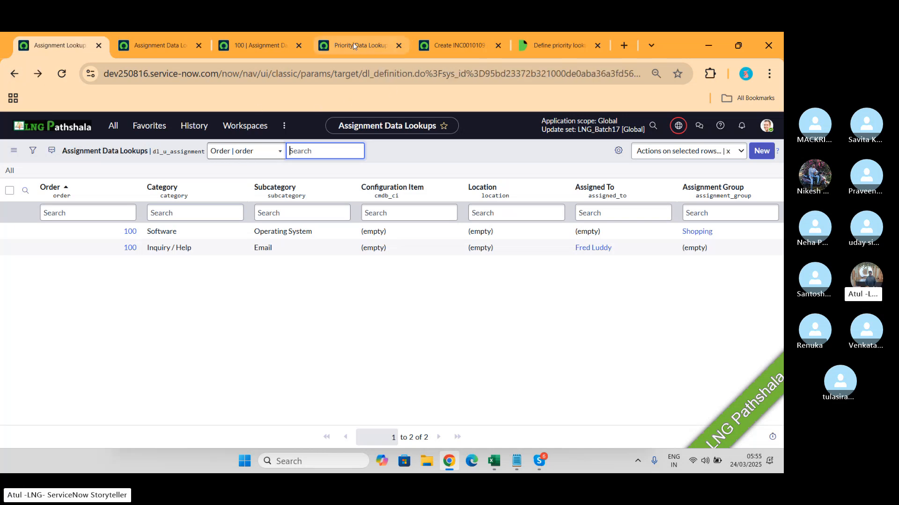
- Check the new incident's category, subcategory and assignment group against the Assignment Data Lookups list, and display the Priority Data Lookups list
left_click(444, 47)
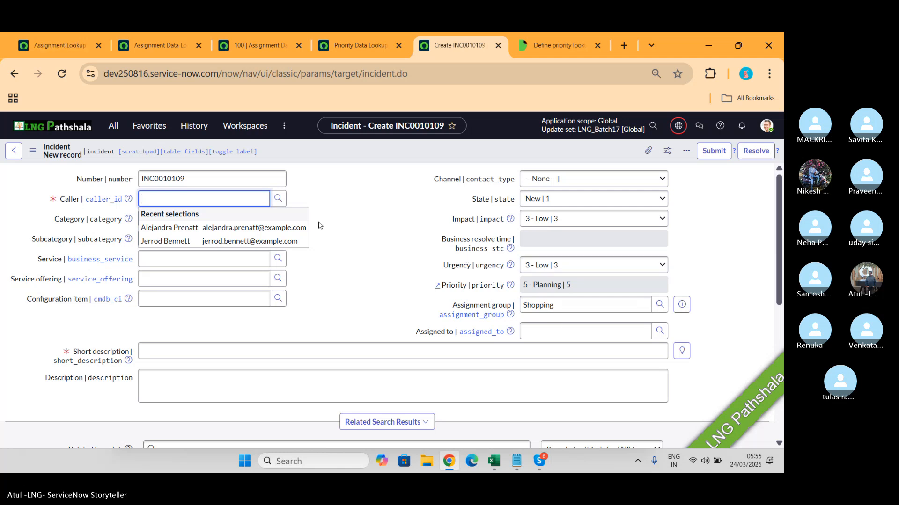
left_click(340, 267)
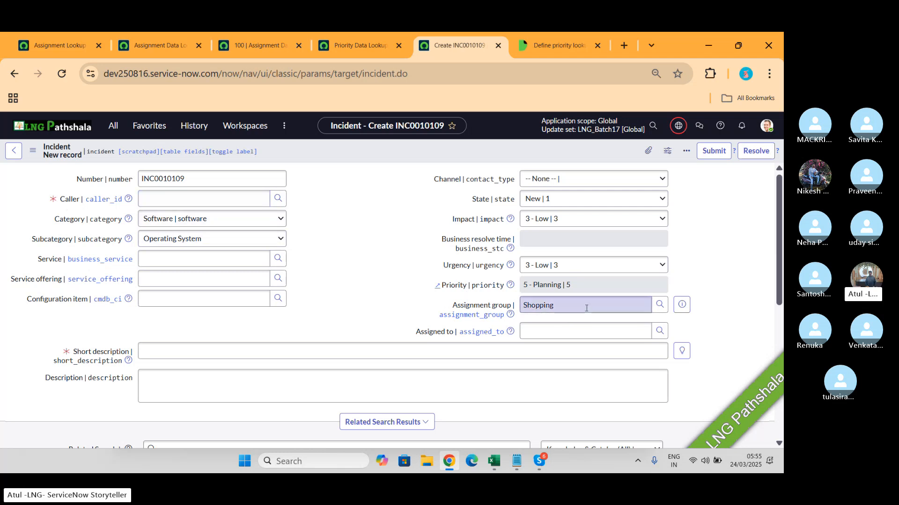
left_click(160, 46)
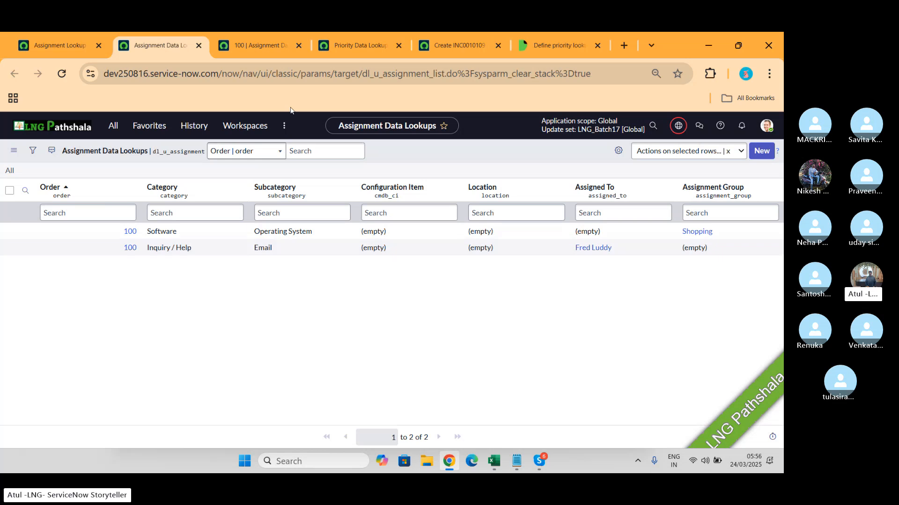
left_click(358, 45)
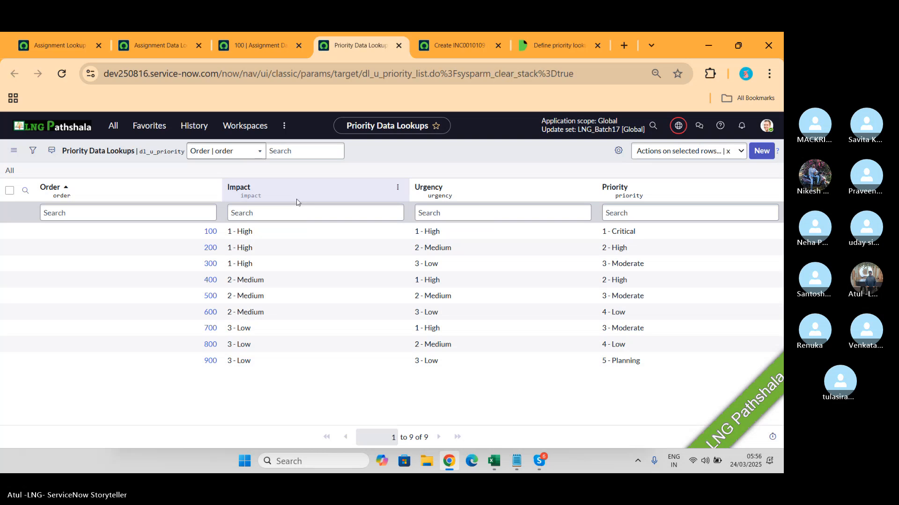
key("alt+Tab")
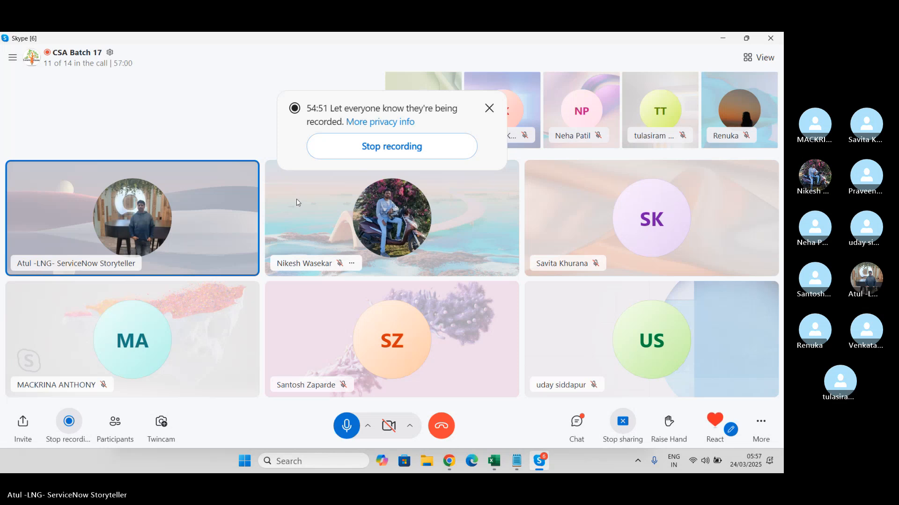
key("alt+Tab")
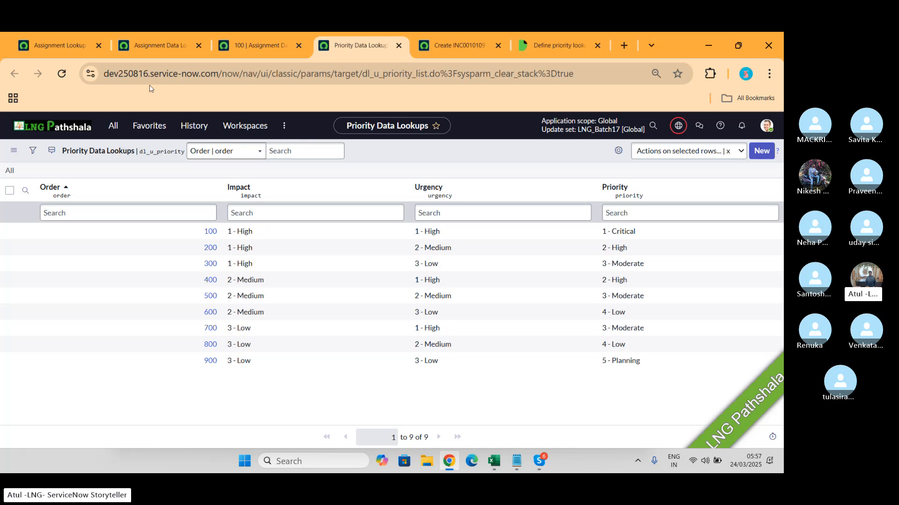
- Search the navigator for "tables", open Tables under System Definition and start a new table record
left_click(113, 128)
type("tables")
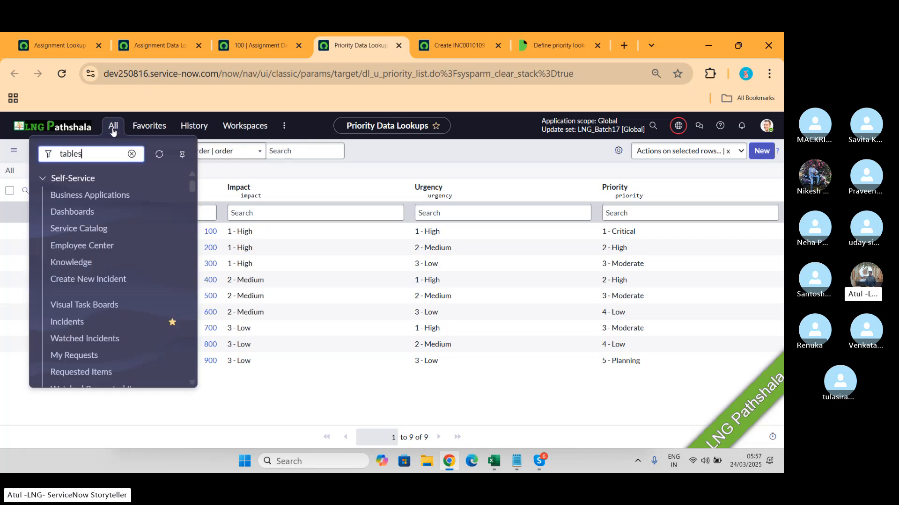
scroll(109, 281, "down", 5)
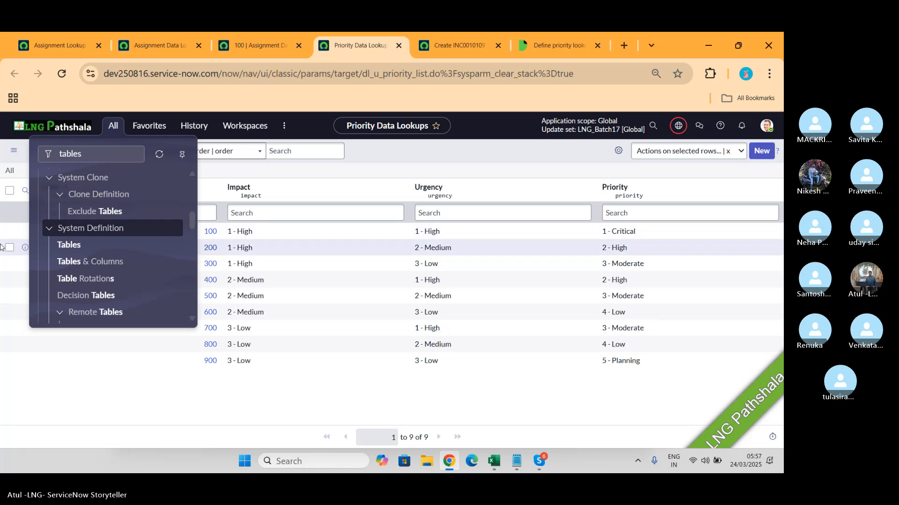
left_click(62, 250)
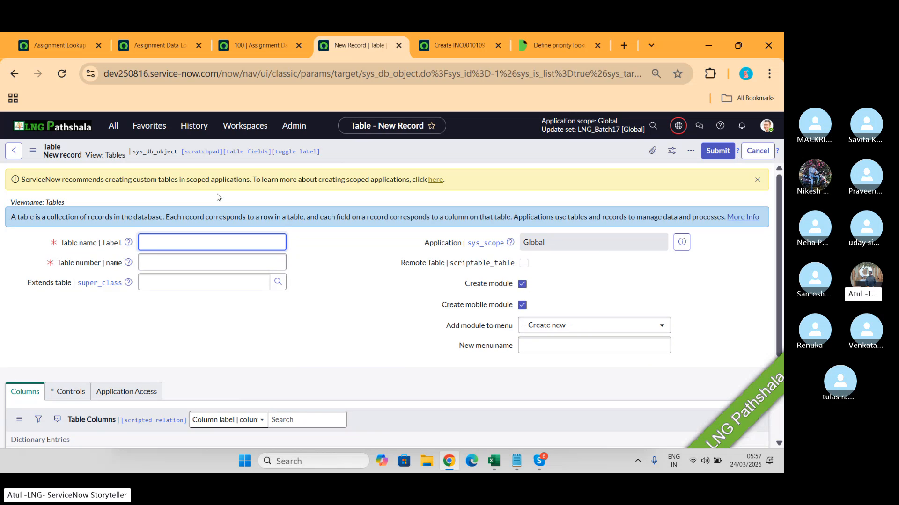
- Search for "*matc" as the new table's parent and set it to extend Data Lookup Matcher Rules
left_click(191, 283)
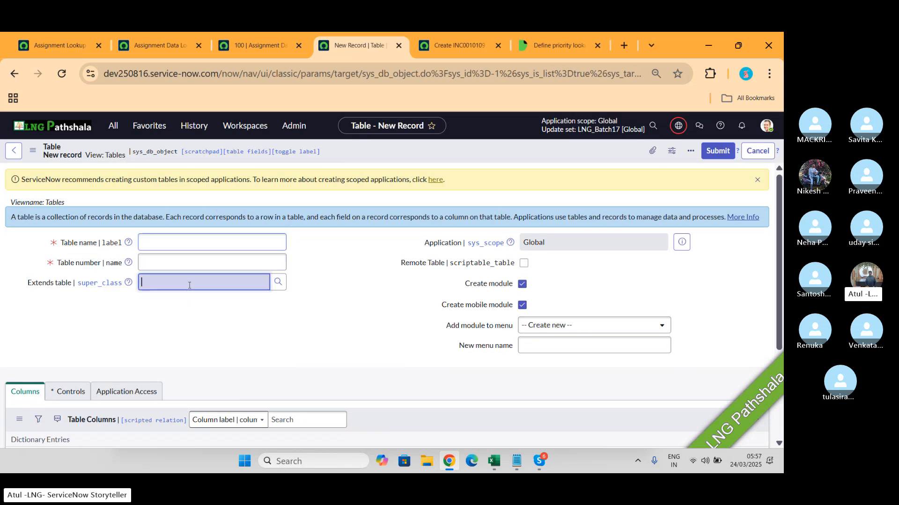
type("*mat")
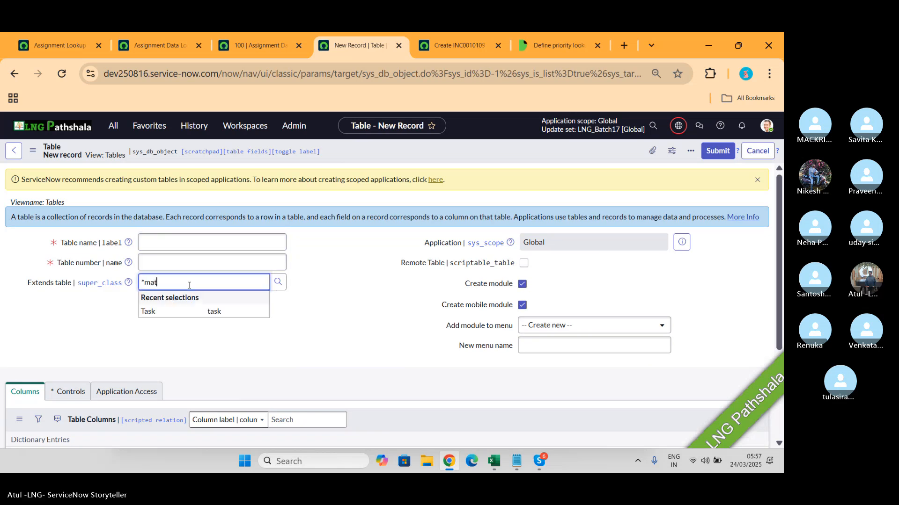
type("c")
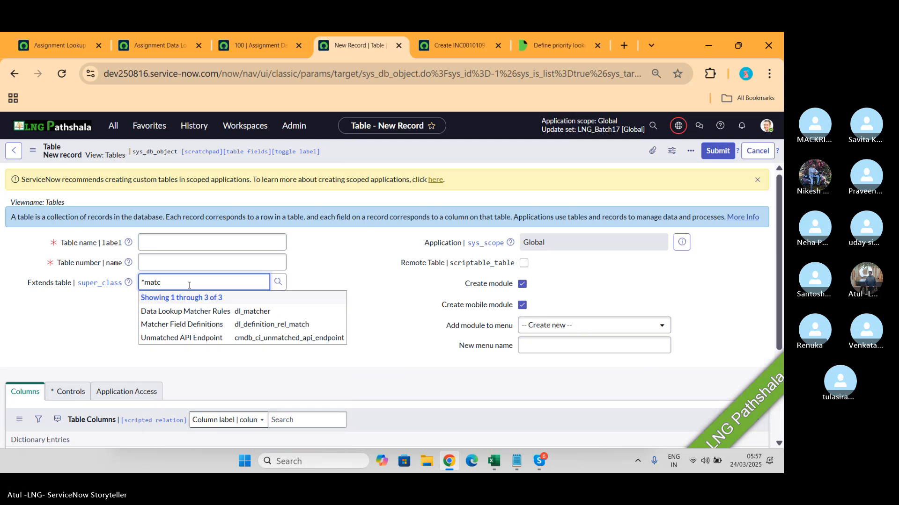
left_click(194, 317)
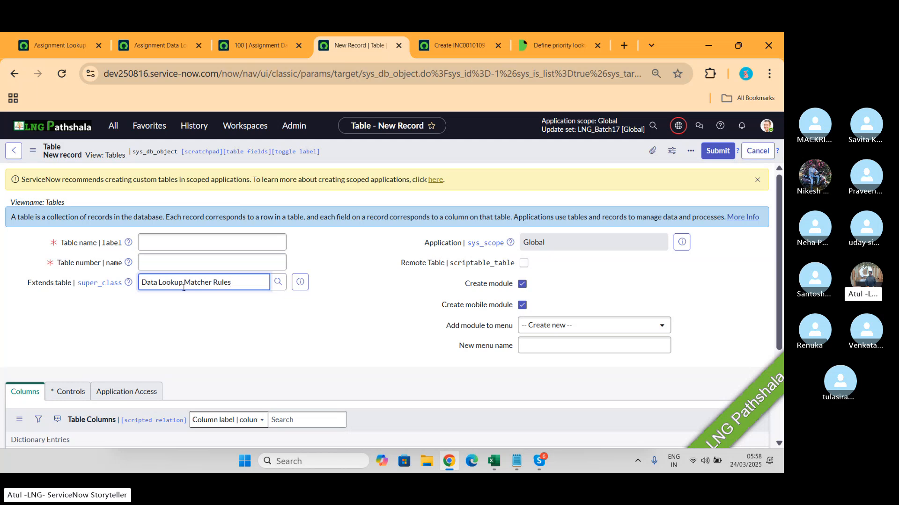
key("alt+Tab")
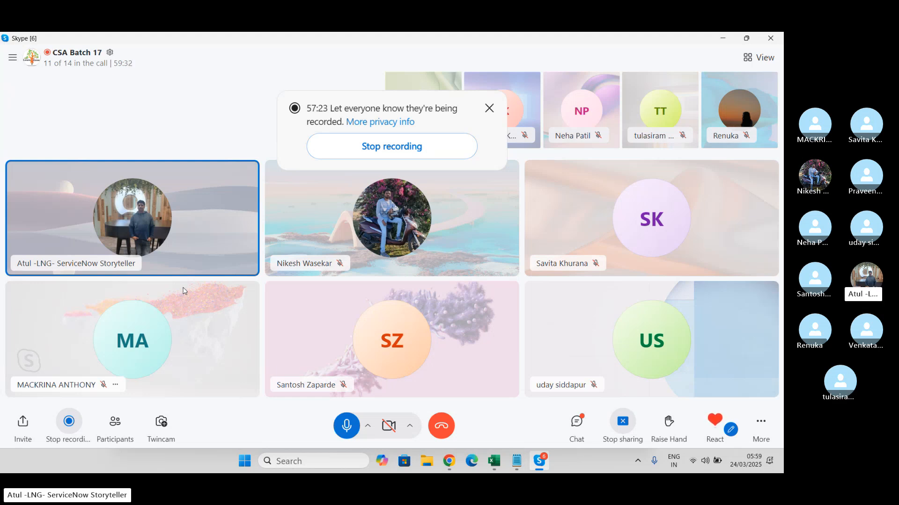
key("alt+Tab")
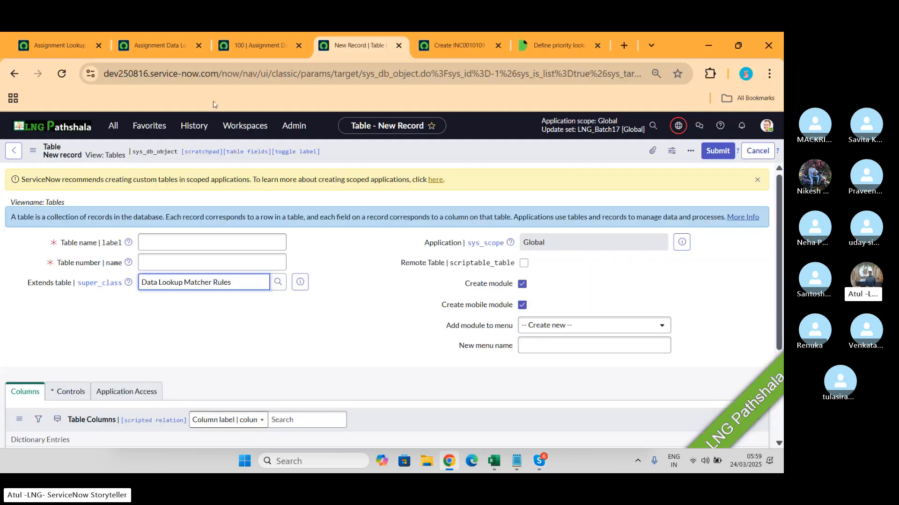
- Compare the Assignment Lookup definition, the assignment data lookup list and its Software record with the new table form
left_click(53, 42)
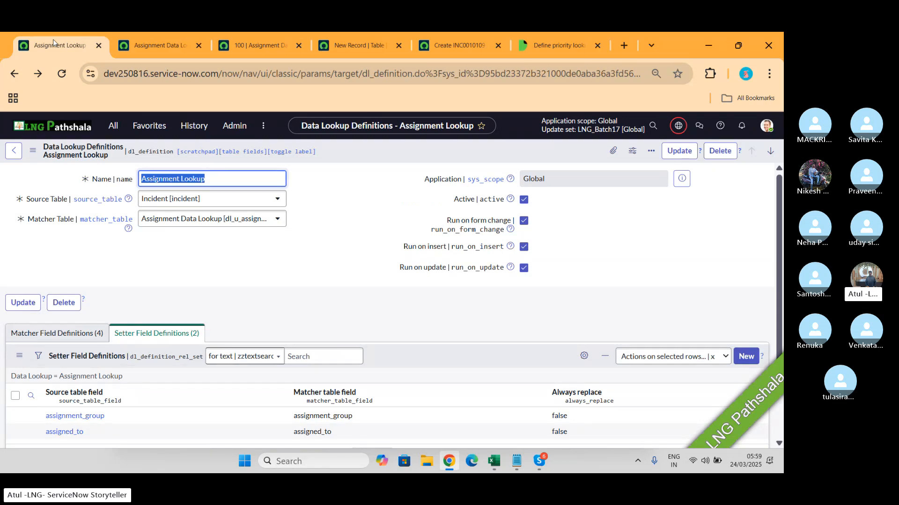
left_click(249, 46)
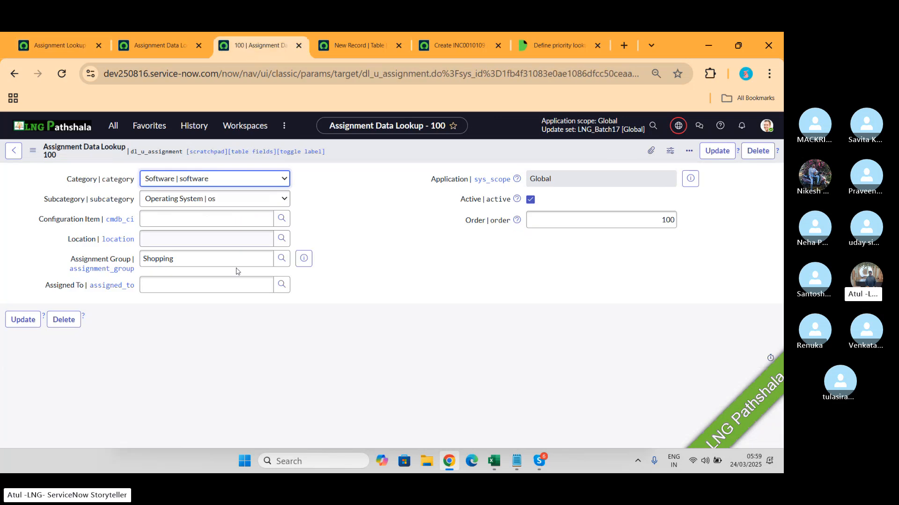
left_click(353, 45)
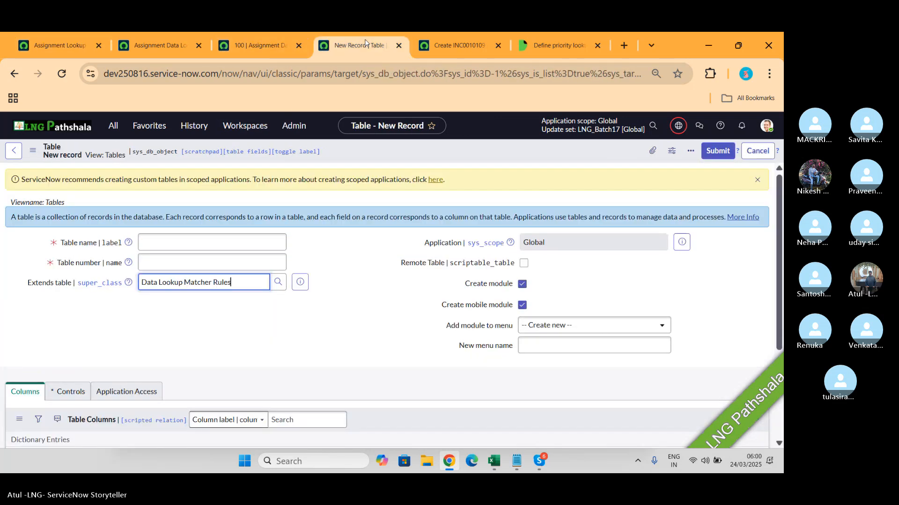
left_click(159, 49)
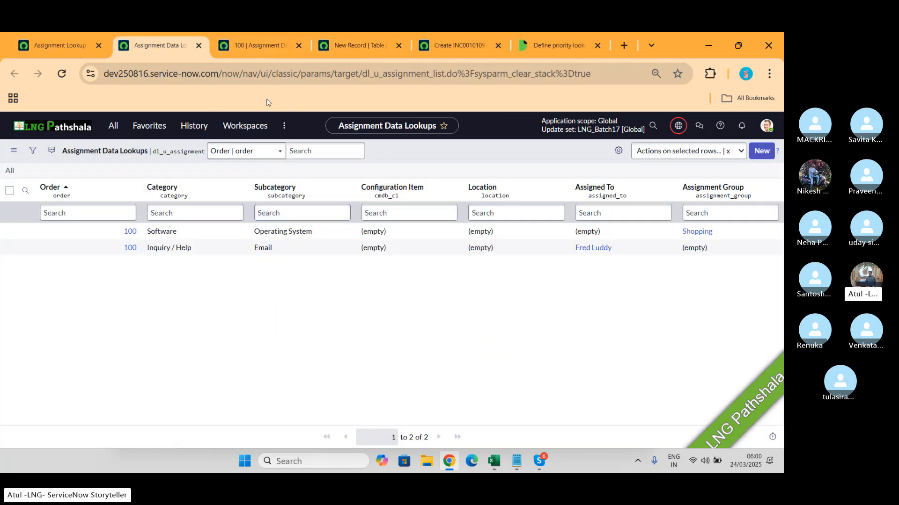
left_click(260, 49)
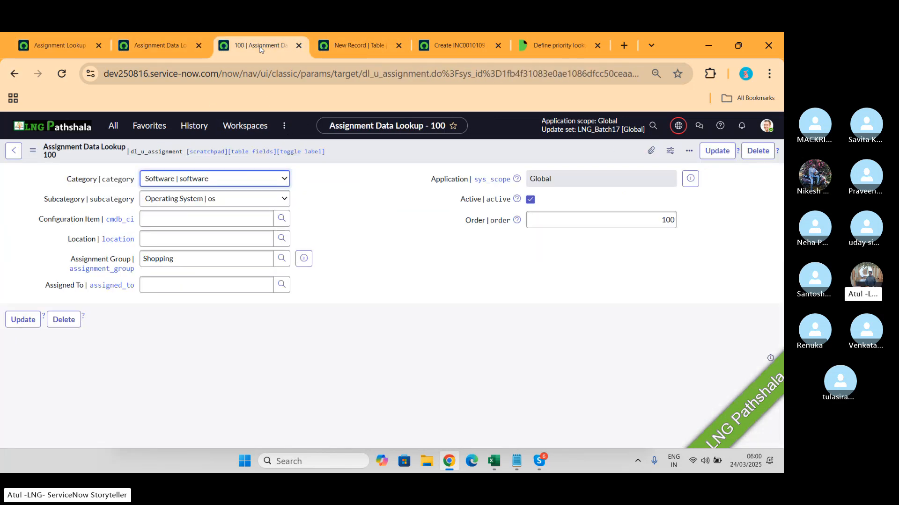
left_click(347, 37)
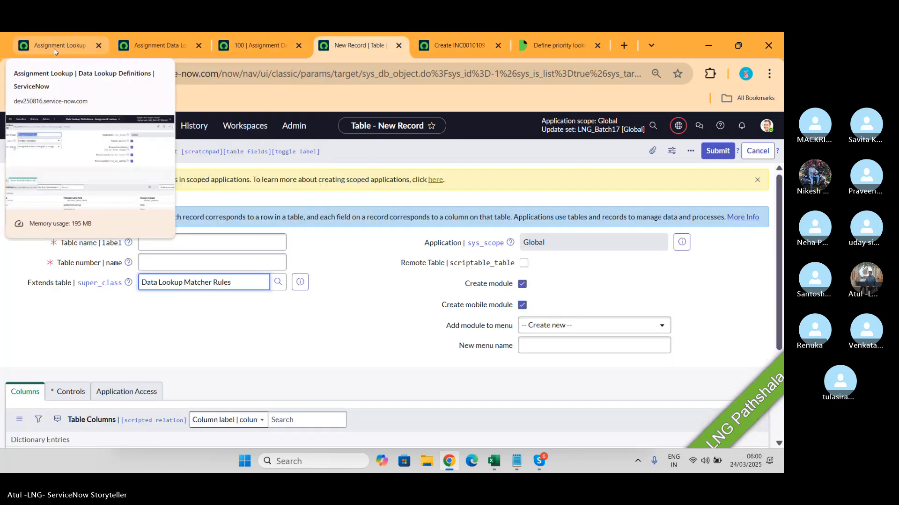
- Discard the unsaved table record, return to the Priority Data Lookups list and open the lookup with order 100
left_click(14, 75)
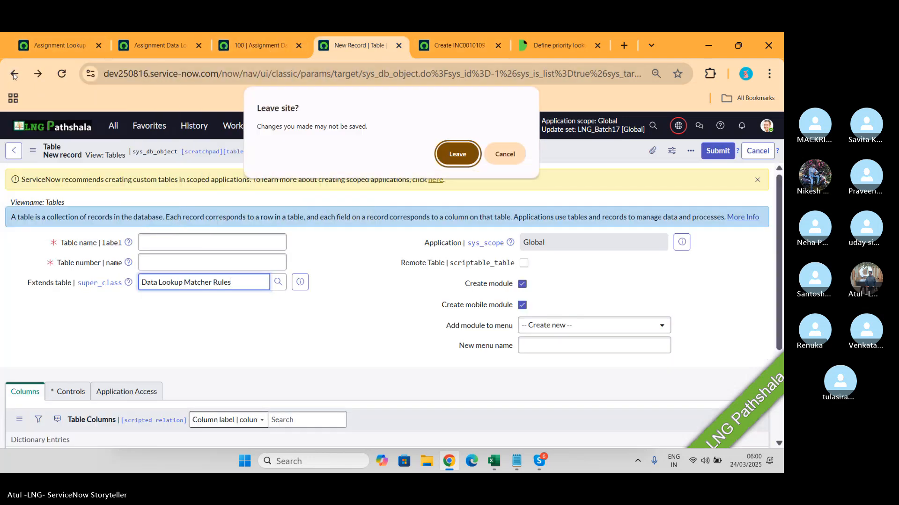
left_click(457, 154)
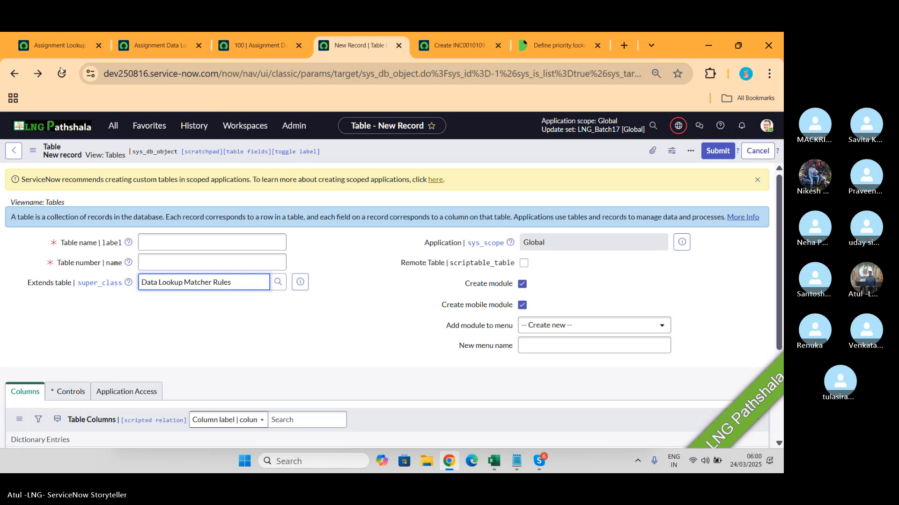
left_click(13, 75)
left_click(13, 75)
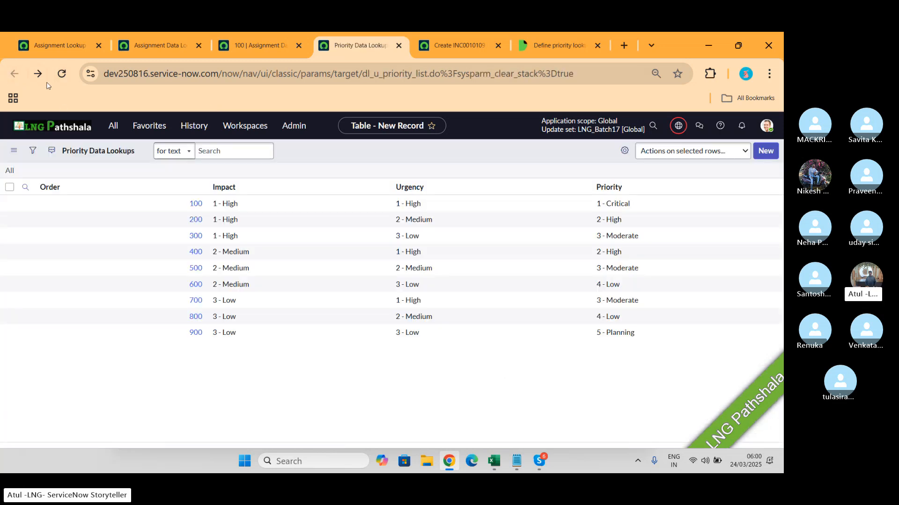
left_click(364, 75)
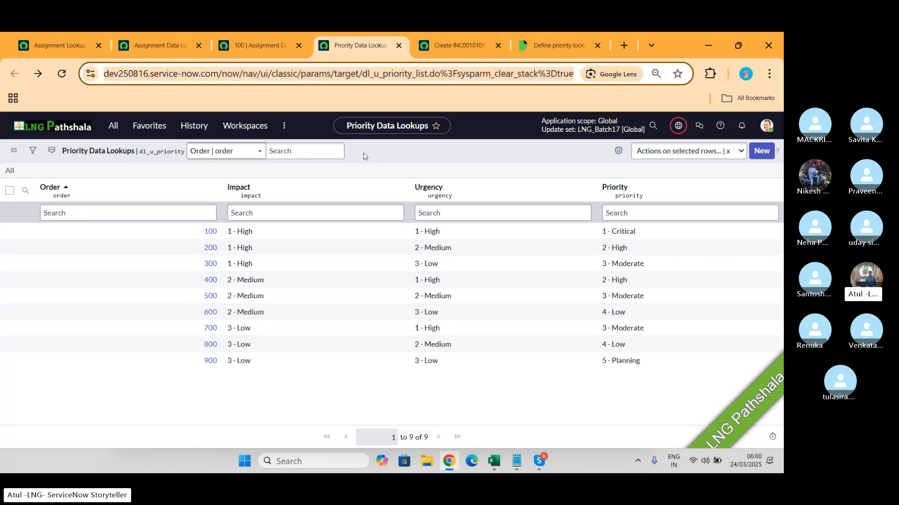
left_click(209, 232)
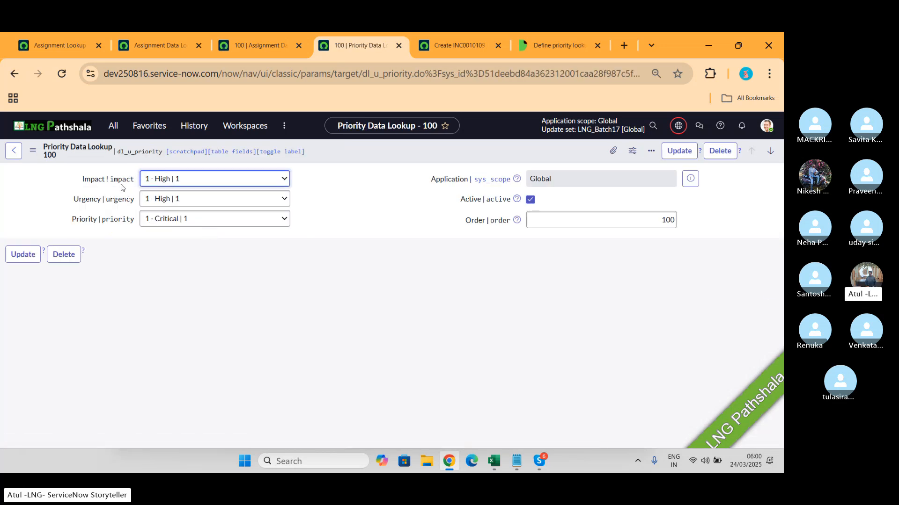
- Open the table configuration record behind the Priority Data Lookup form
right_click(378, 153)
mouse_move(451, 238)
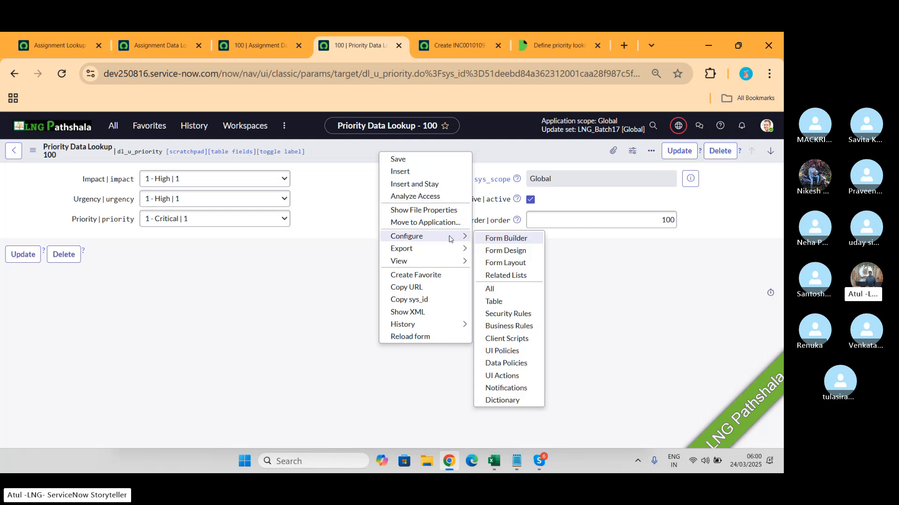
left_click(502, 306)
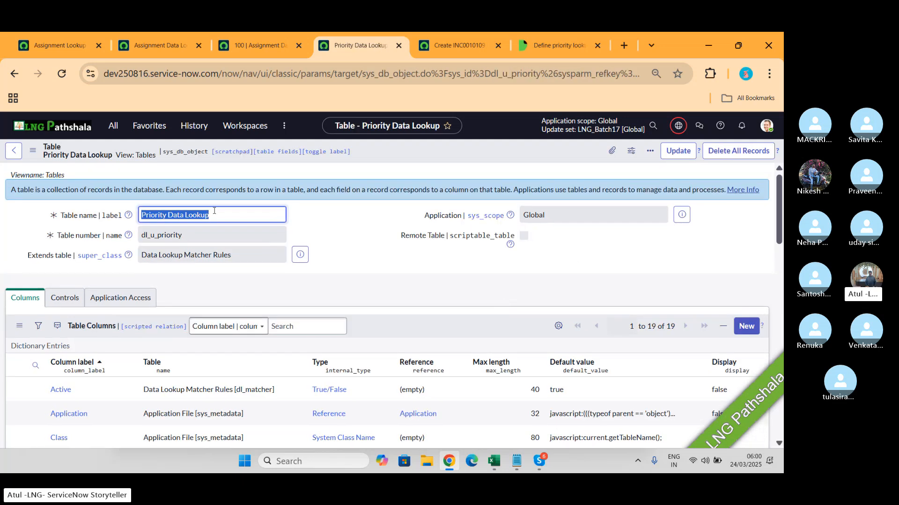
- Examine the Priority Data Lookup table's columns and which parent table each comes from, including Impact, Urgency and Priority
scroll(353, 241, "down", 2)
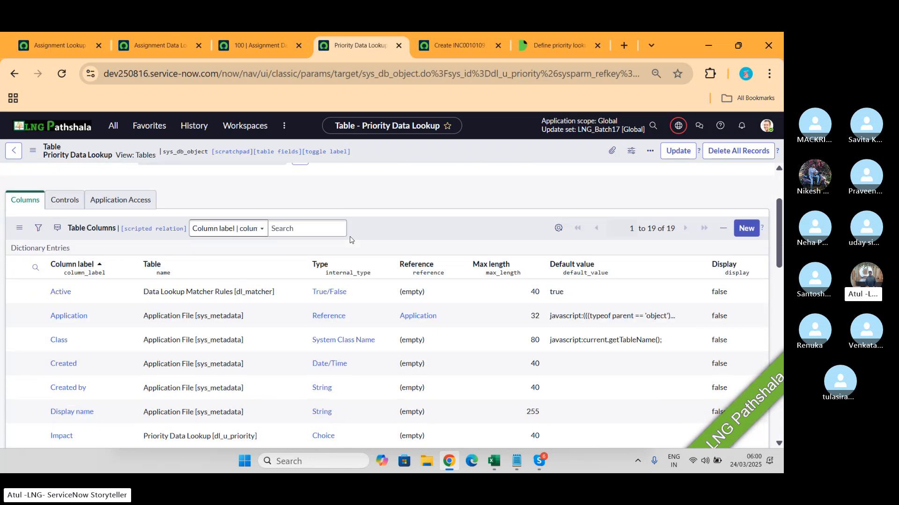
scroll(351, 239, "down", 4)
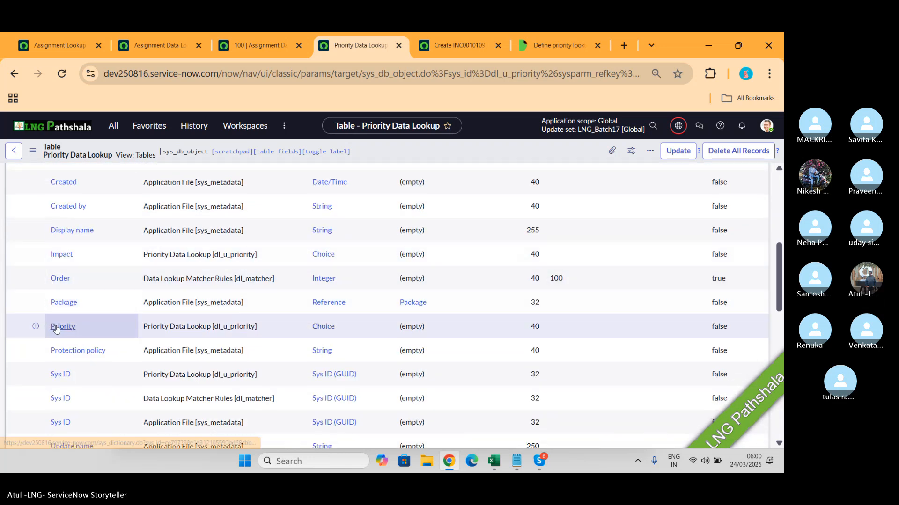
scroll(56, 329, "down", 3)
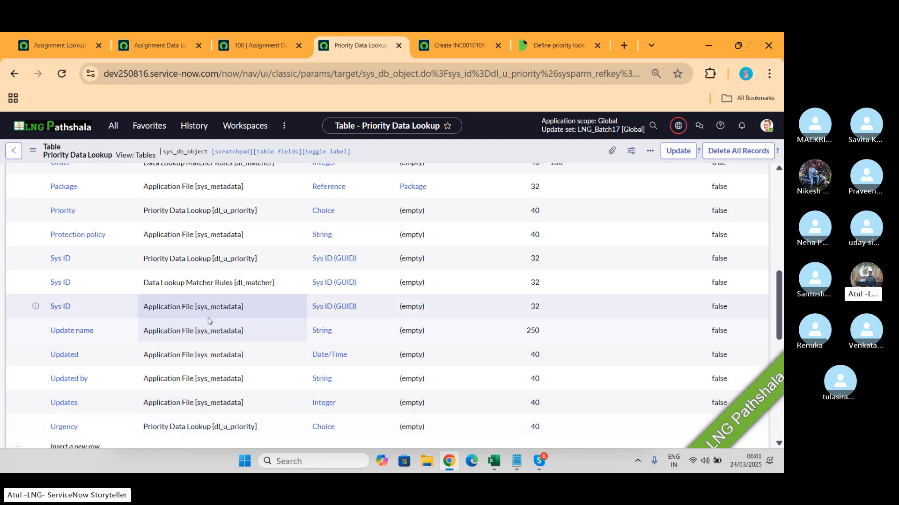
scroll(208, 321, "up", 15)
scroll(208, 321, "down", 4)
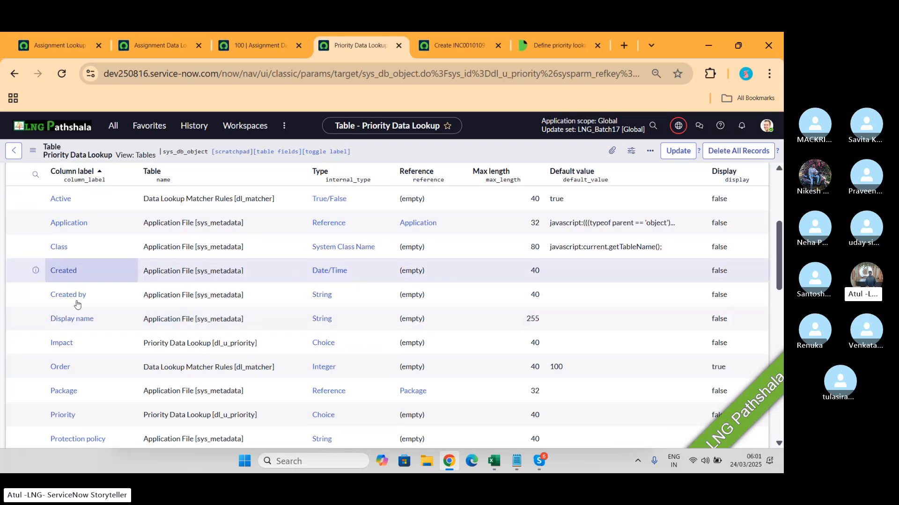
scroll(71, 353, "down", 2)
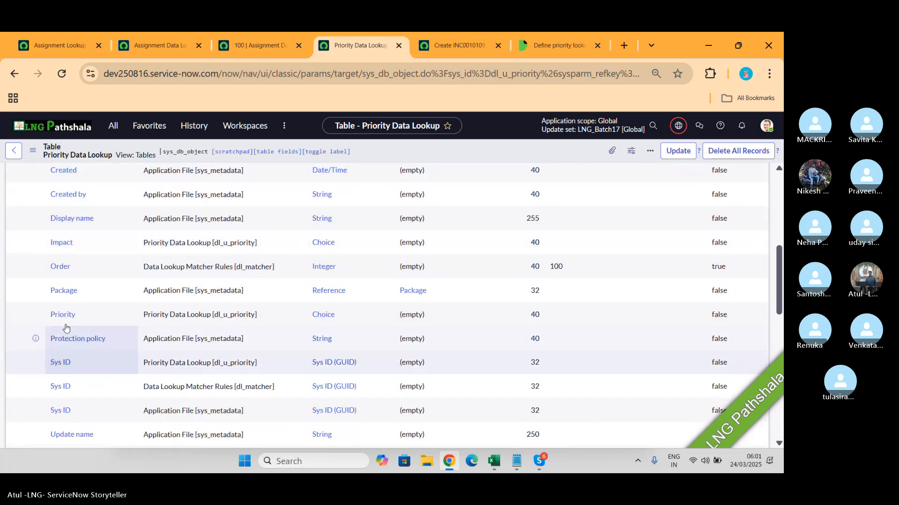
scroll(68, 297, "down", 3)
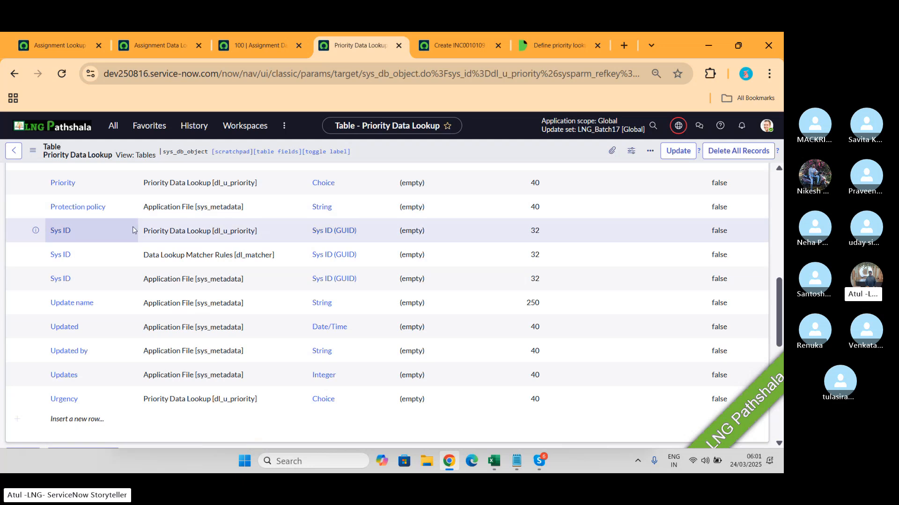
- Open a new empty form for the Priority Data Lookup table and set Impact 1 - High, Urgency 3 - Low and Priority 5 - Planning
scroll(133, 230, "down", 8)
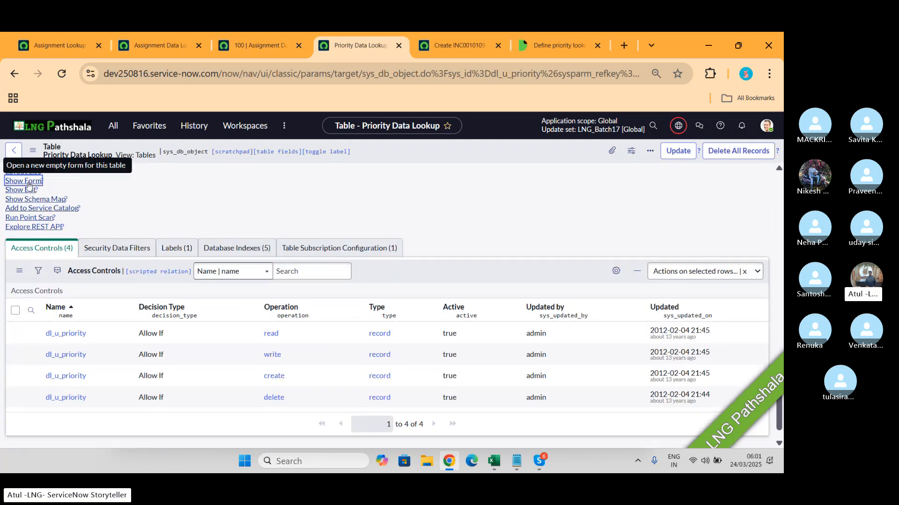
left_click(27, 186)
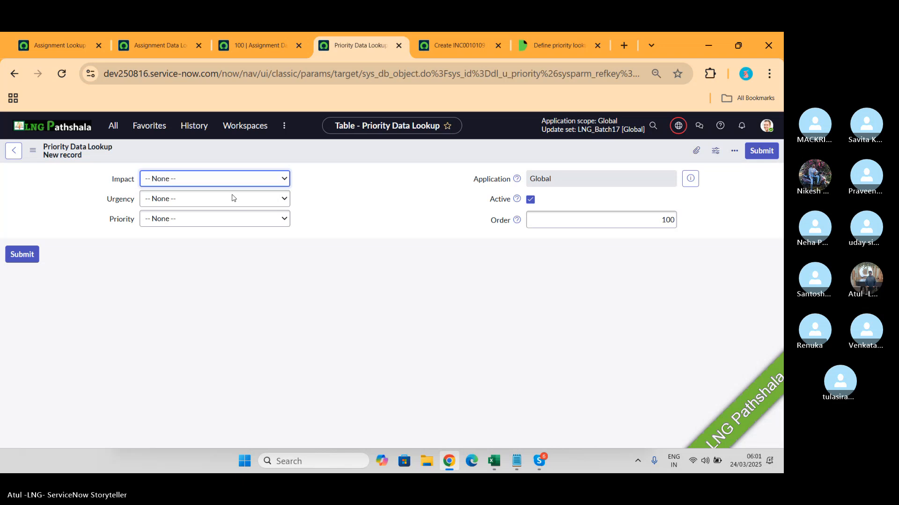
left_click(235, 185)
left_click(184, 210)
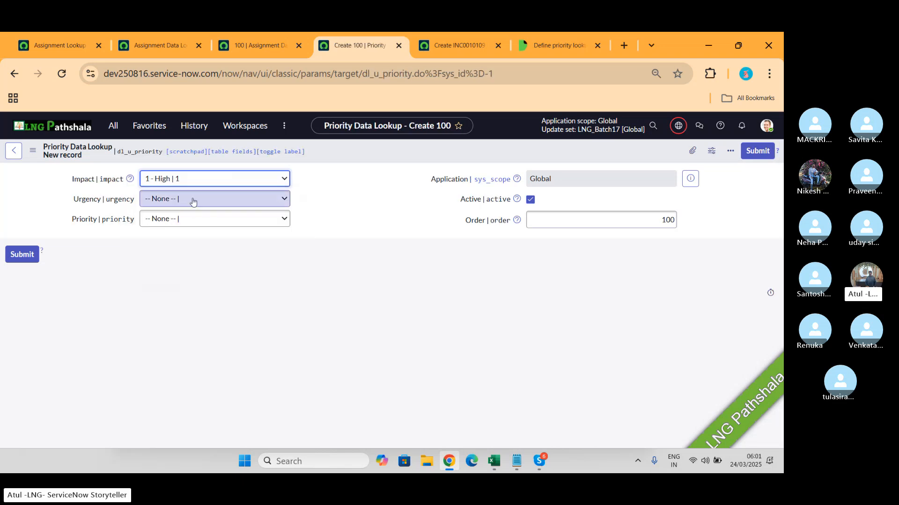
left_click(192, 198)
left_click(175, 265)
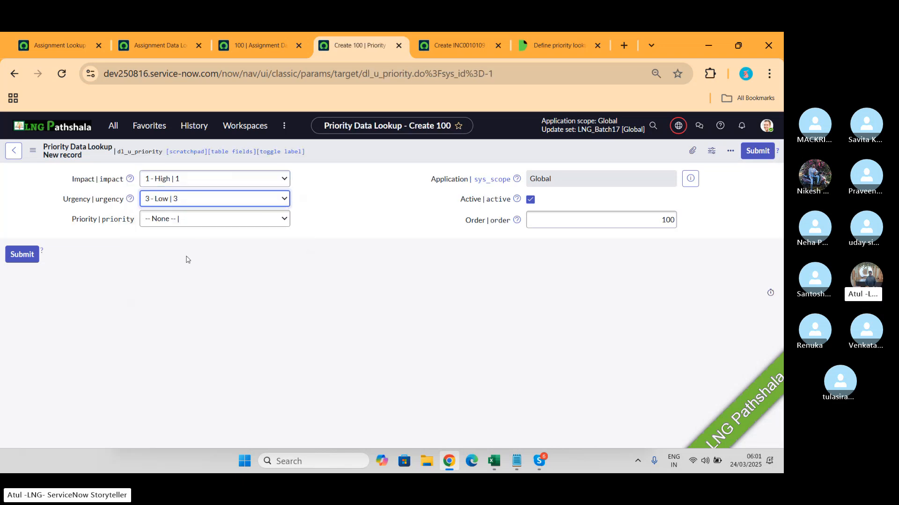
left_click(193, 219)
left_click(174, 314)
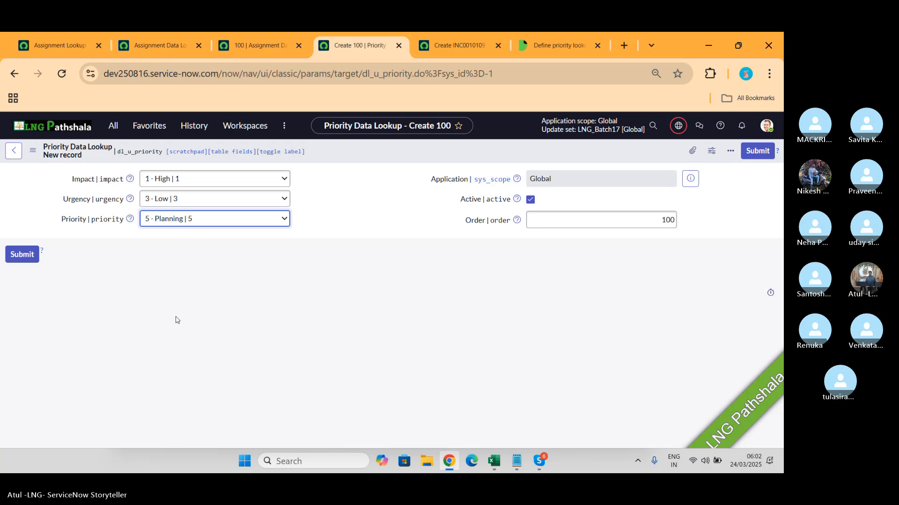
- Switch from the browser to another open application window
key("alt+Tab")
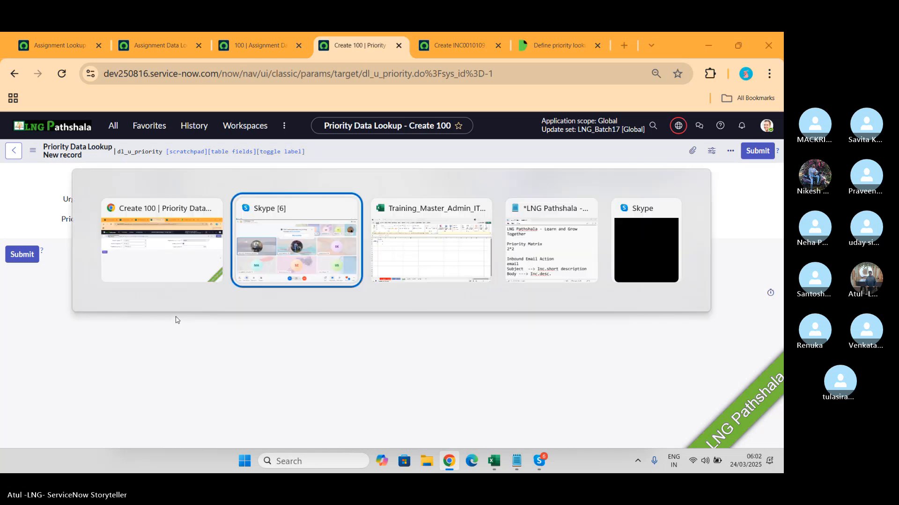